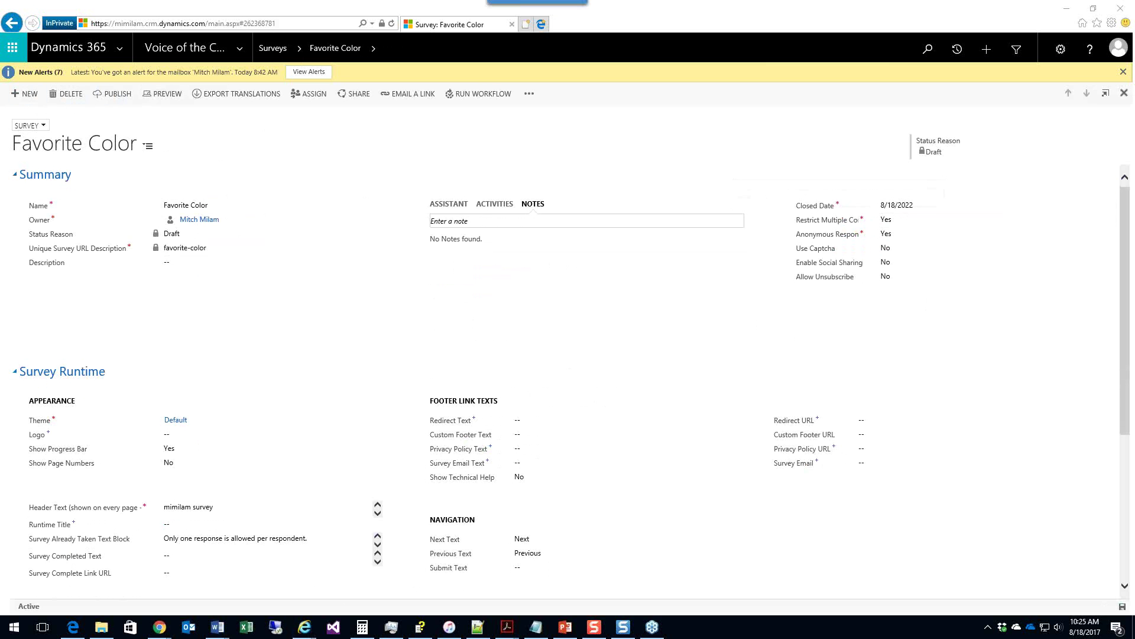
Step: Set the header text to 'Color Survey' and completed text to 'Thank you for completing the survey'
scroll(246, 296, down, 2)
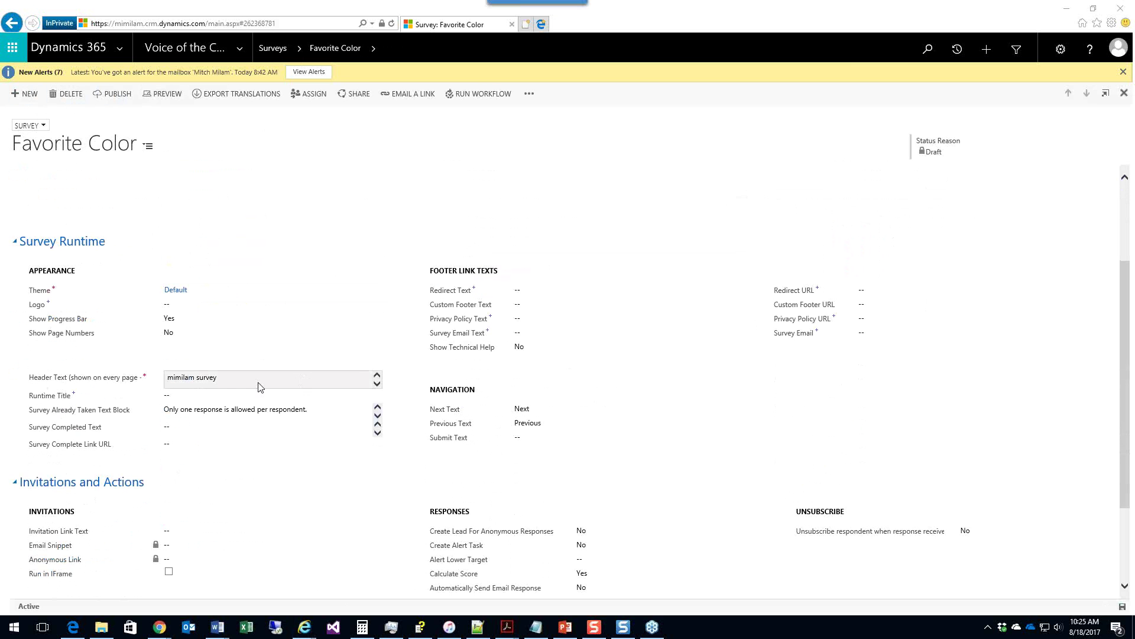
click(257, 375)
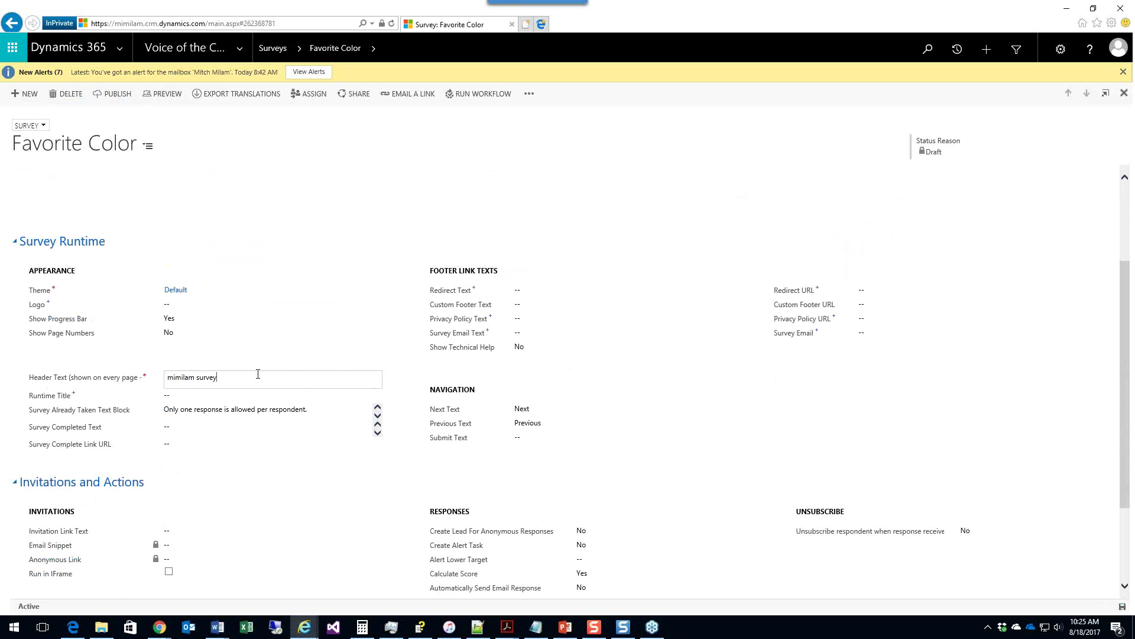
key(ctrl+a)
text(Color Survey)
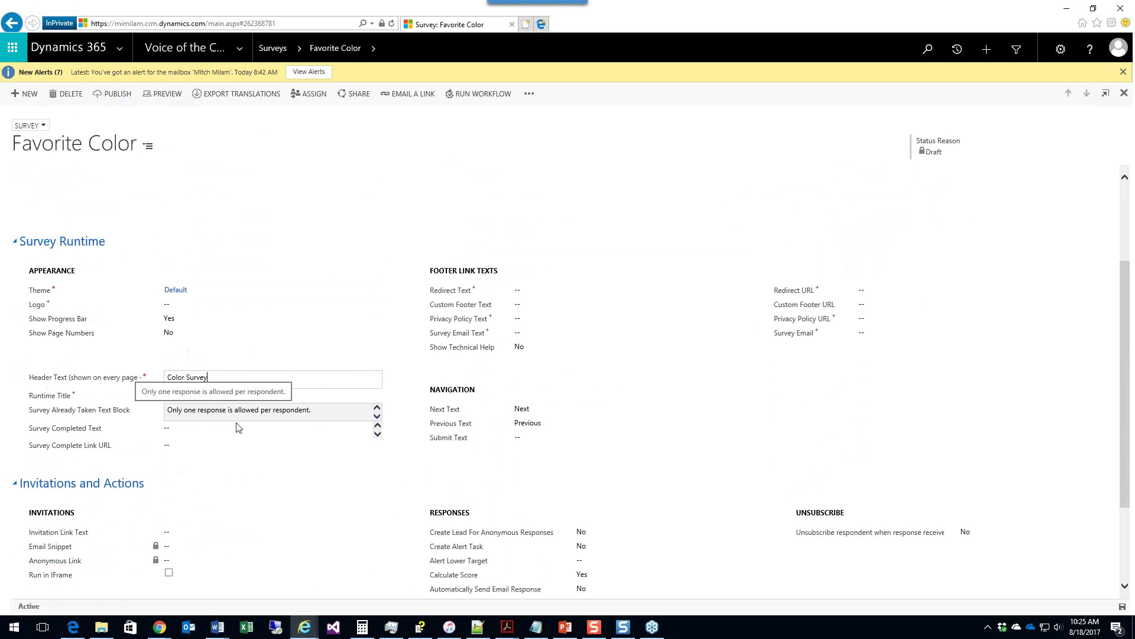
click(218, 429)
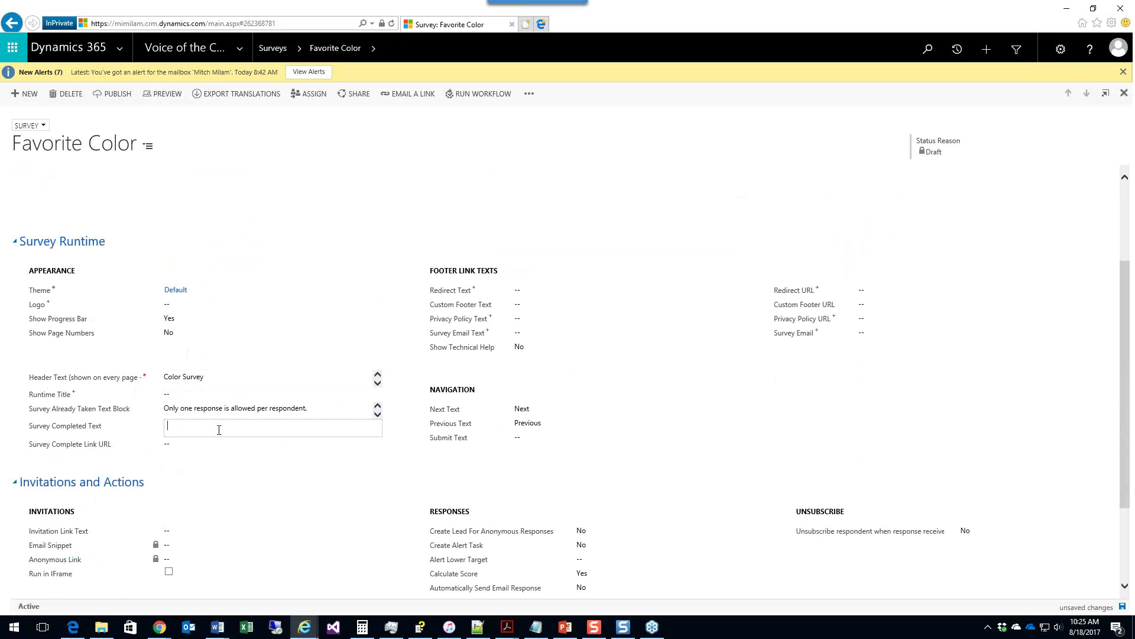
text(Thank you for completing the survey)
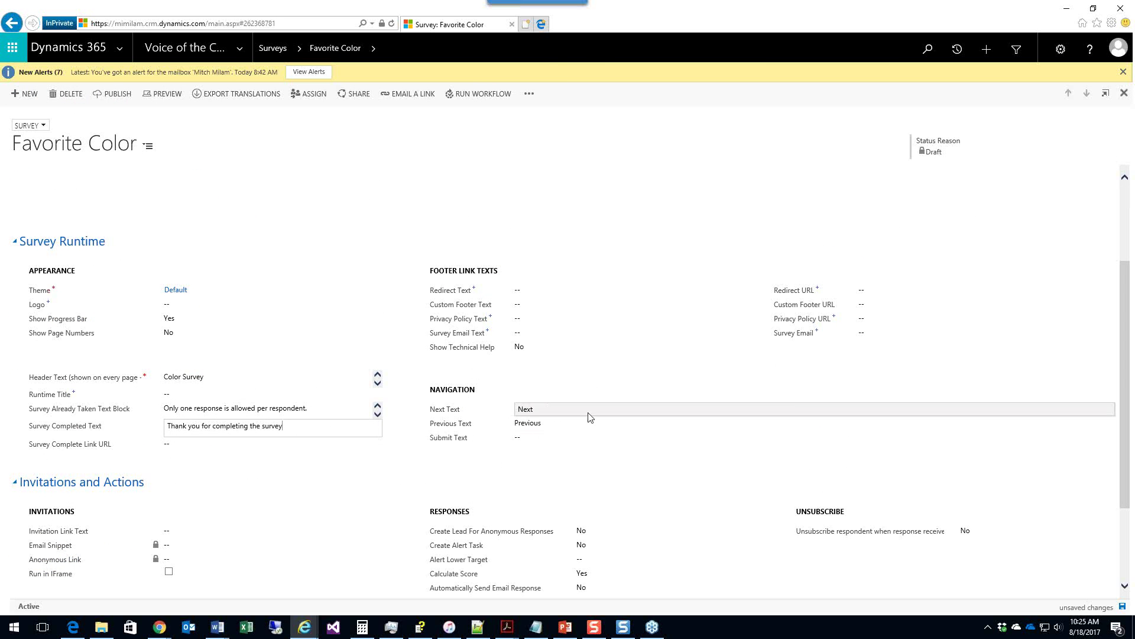
Step: Expand the Advanced survey settings, then return to the top of the form
scroll(588, 416, down, 3)
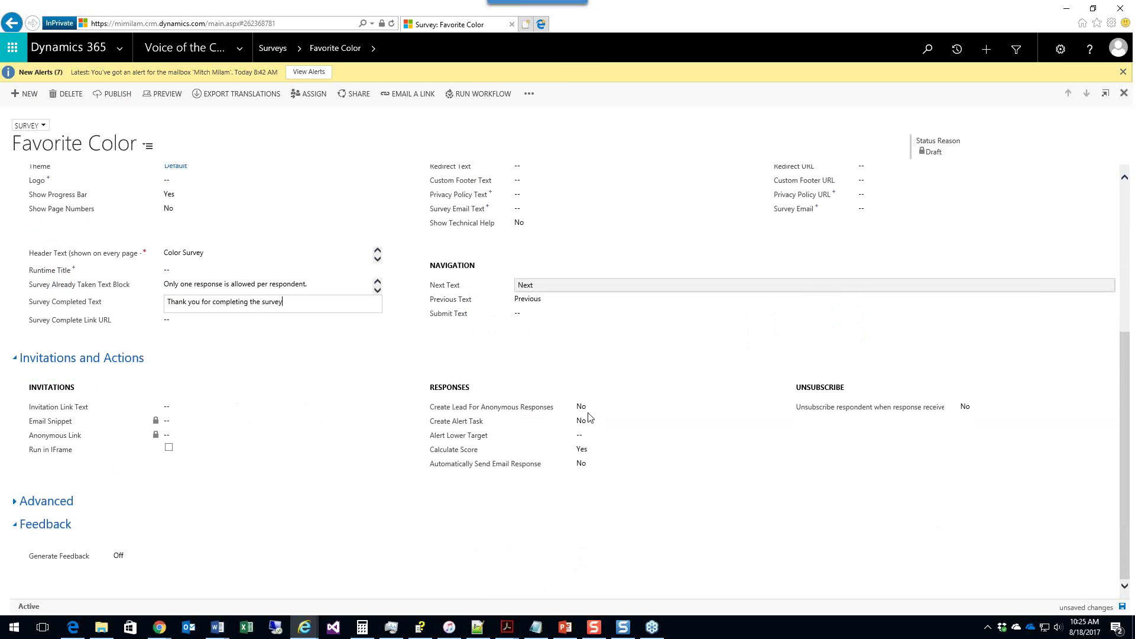
click(20, 502)
scroll(139, 474, down, 3)
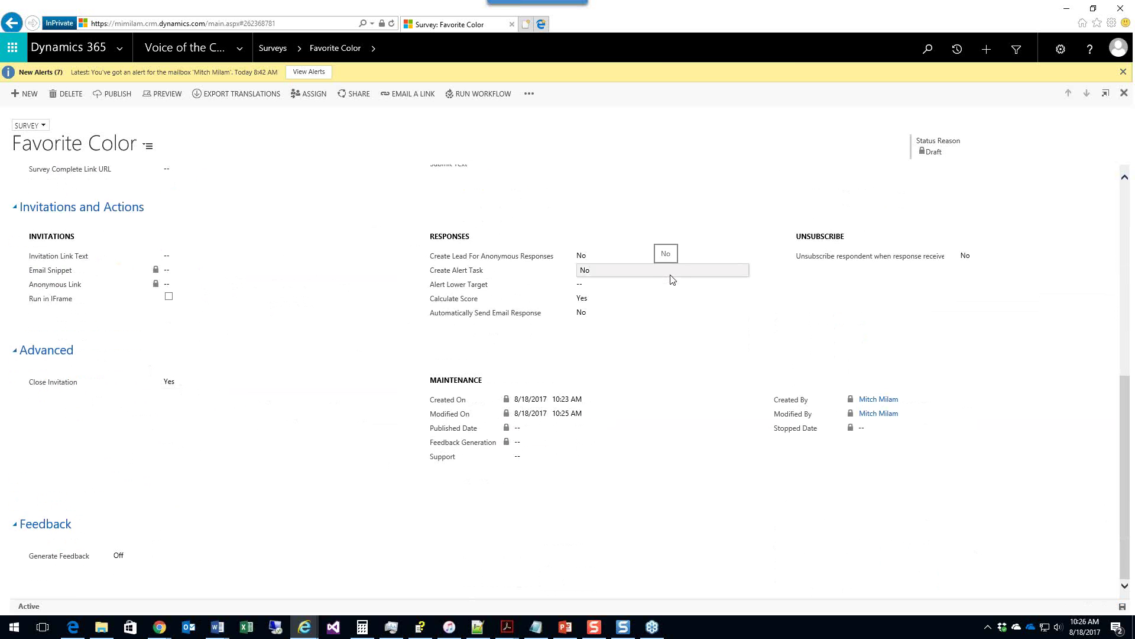
scroll(673, 279, up, 7)
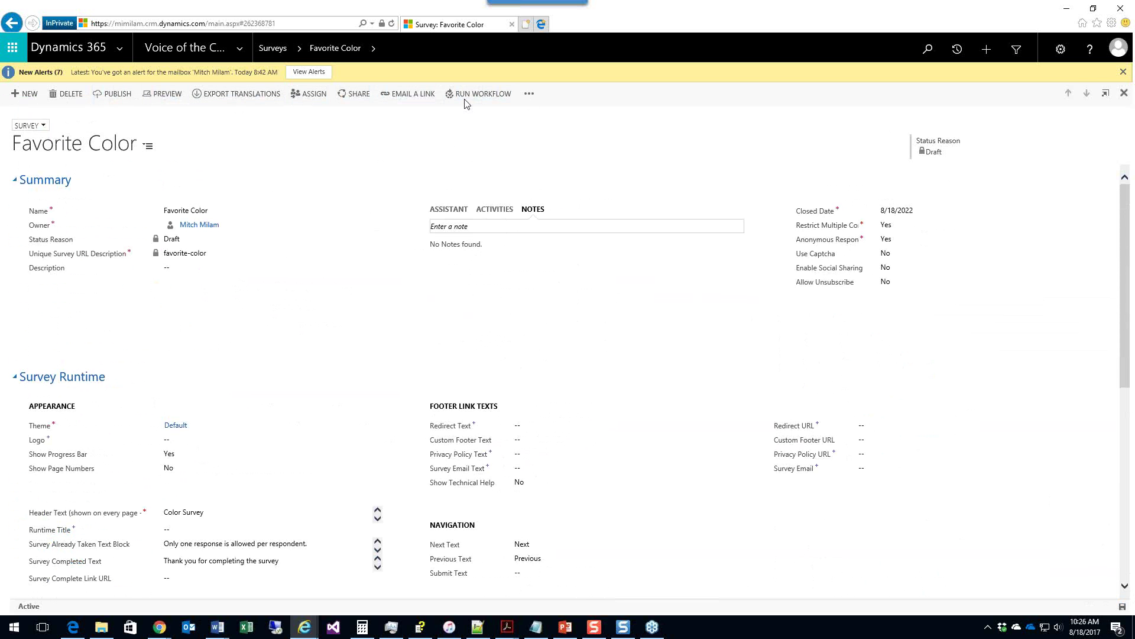
Step: Switch the survey form to the Designer view
click(535, 97)
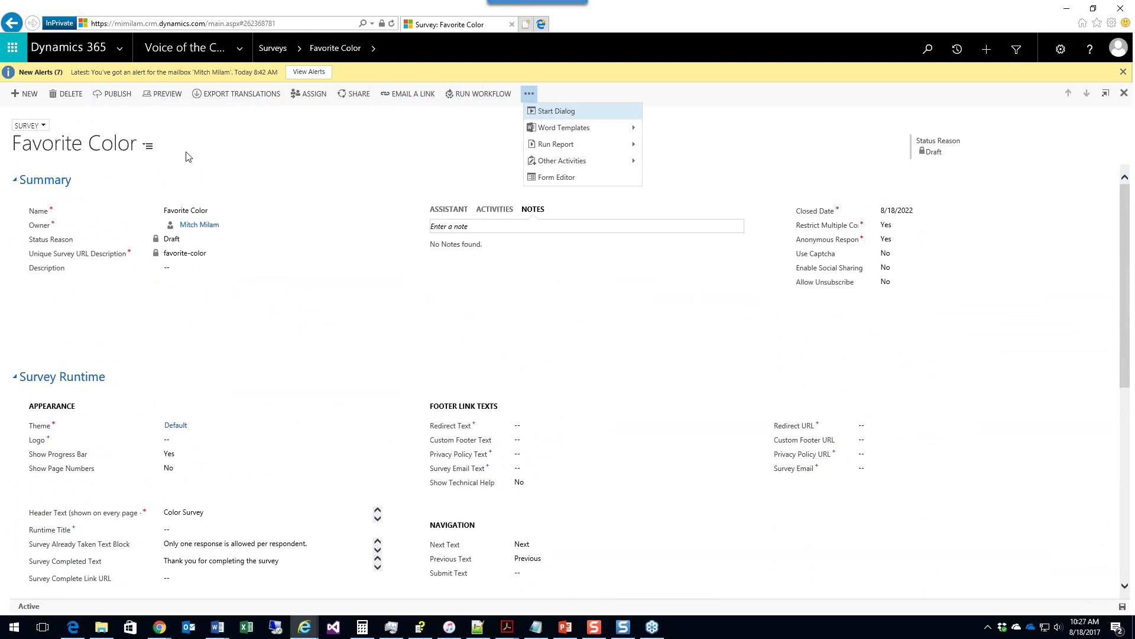
click(43, 126)
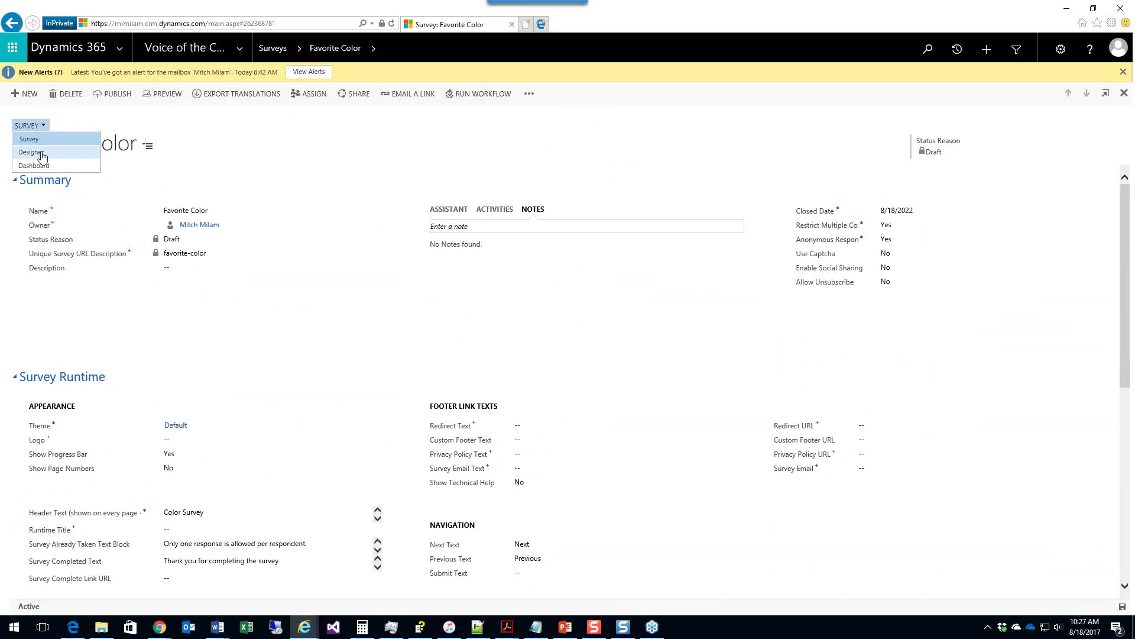
click(42, 152)
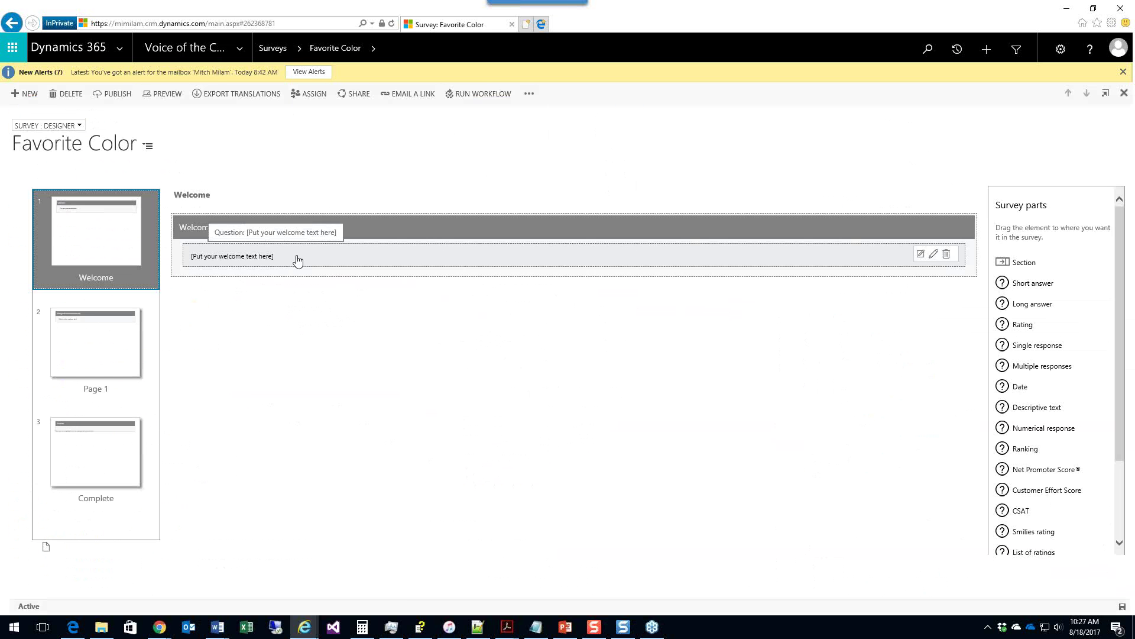
Step: Change the welcome text to 'Thanks for taking the time to help us out' and save it
click(327, 261)
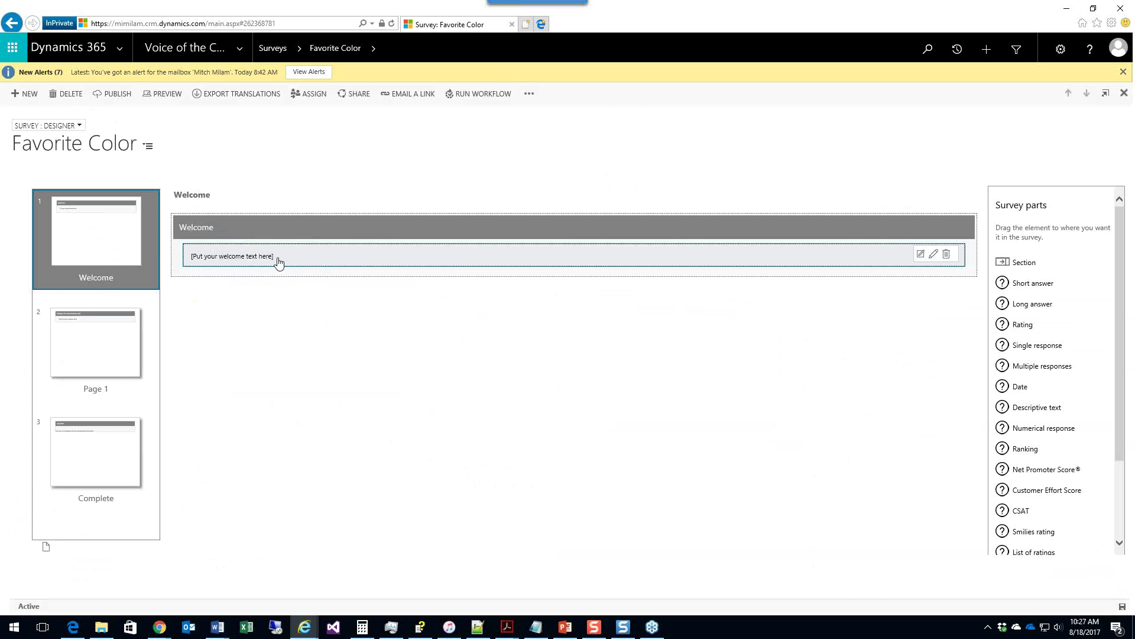
click(934, 256)
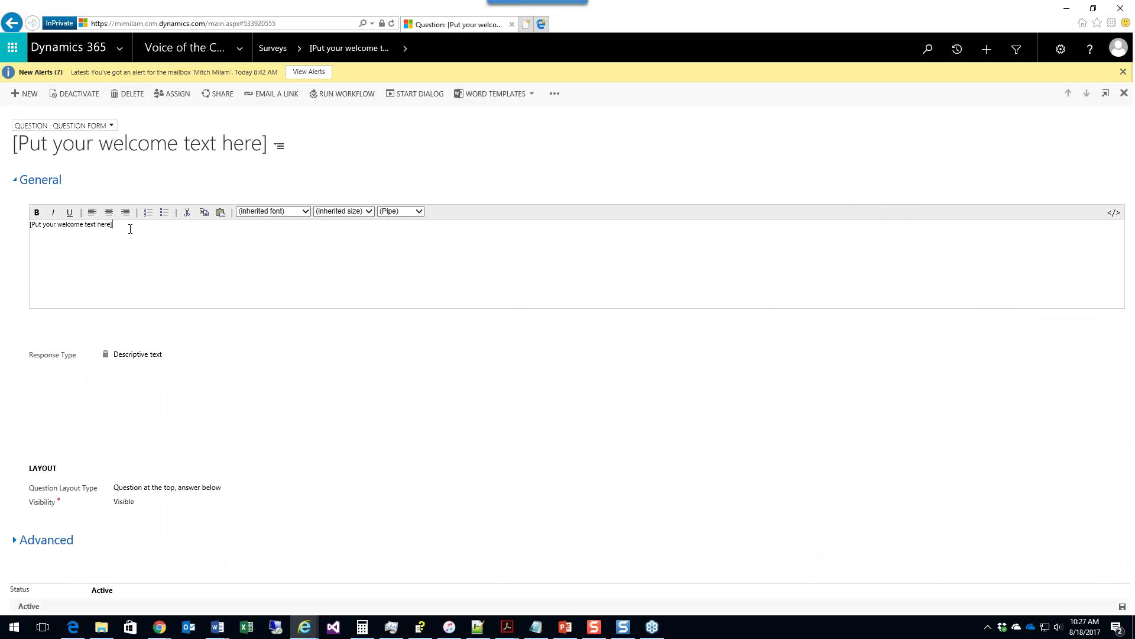
triple_click(130, 228)
text(Thanks)
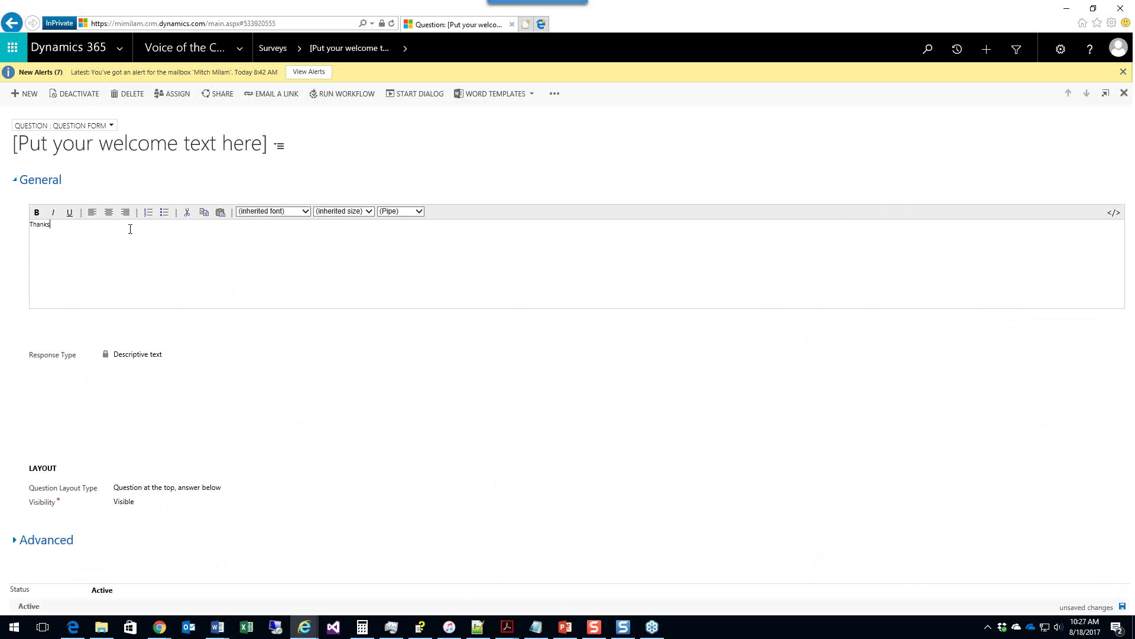
text( for taking the time to help us out)
click(1122, 607)
click(1124, 93)
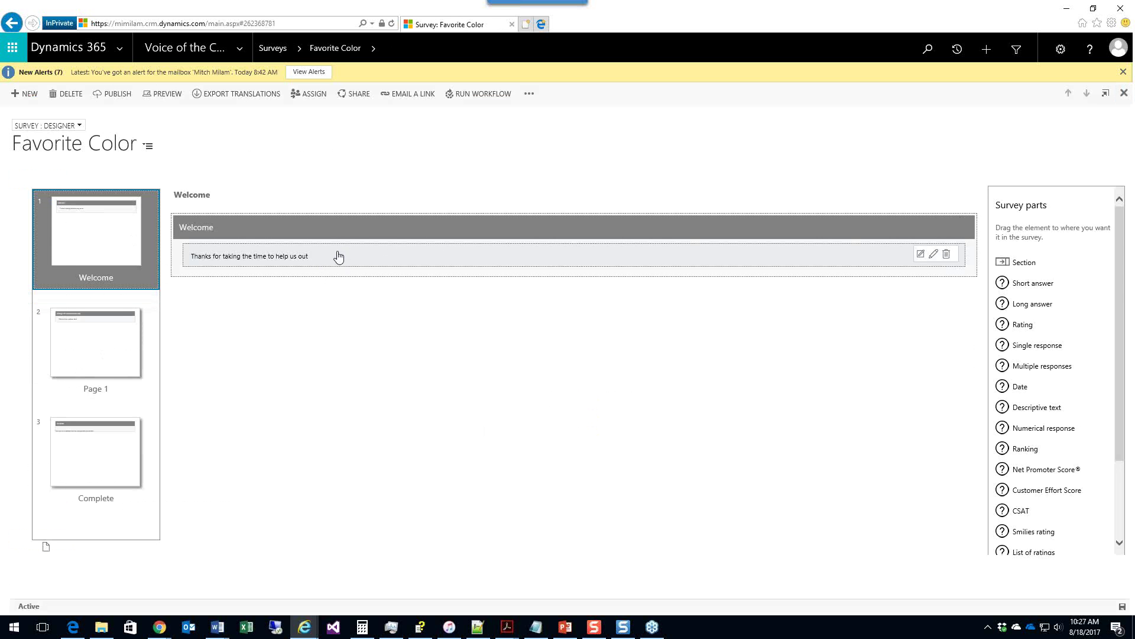
click(114, 343)
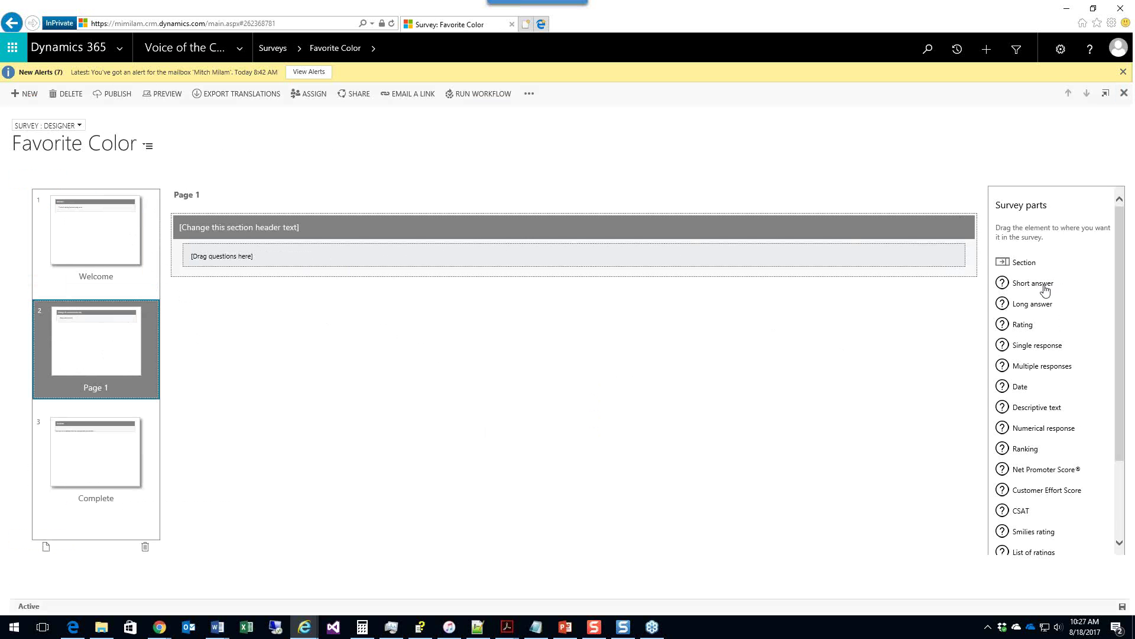
Step: Add short answer questions First Name, Last Name and Email to Page 1
drag(1044, 290, 390, 253)
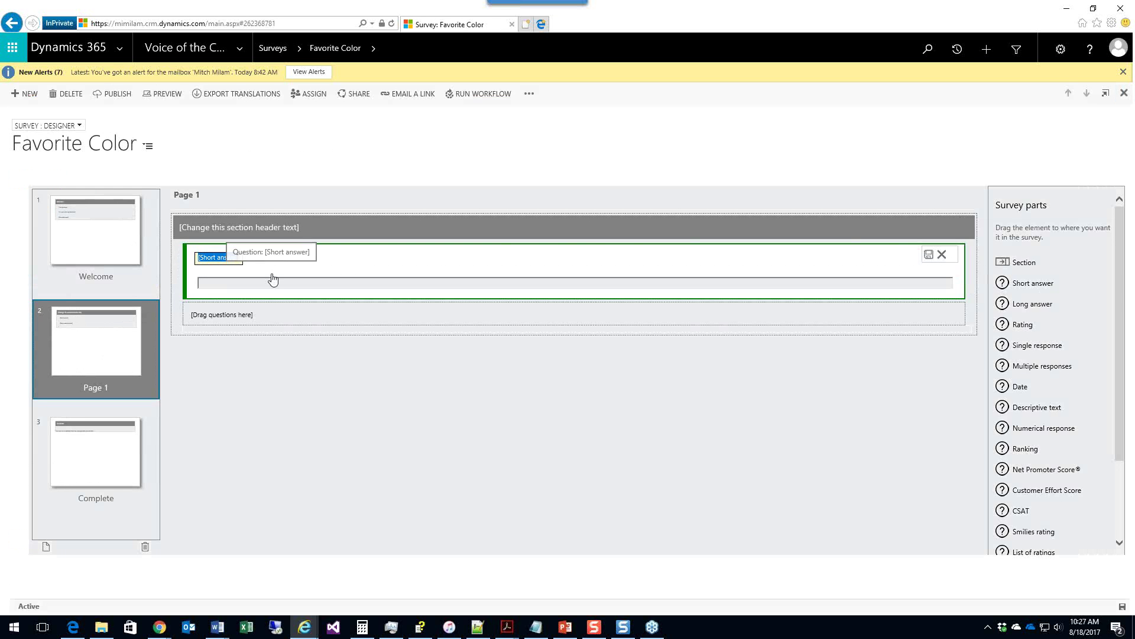
text(First Name)
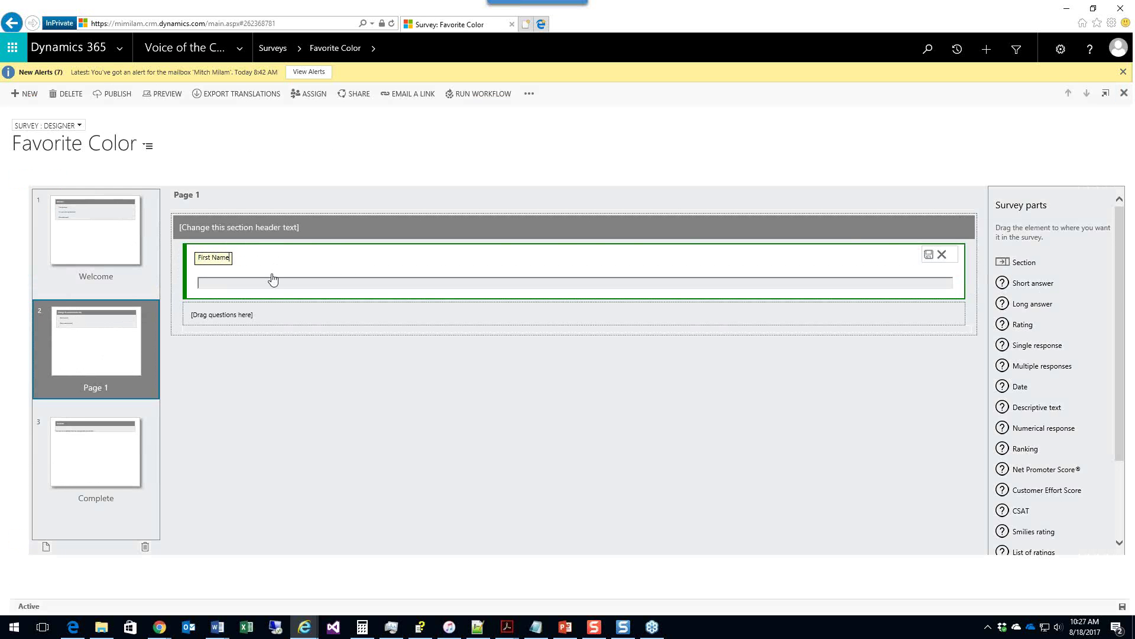
click(929, 260)
drag(1038, 285, 548, 314)
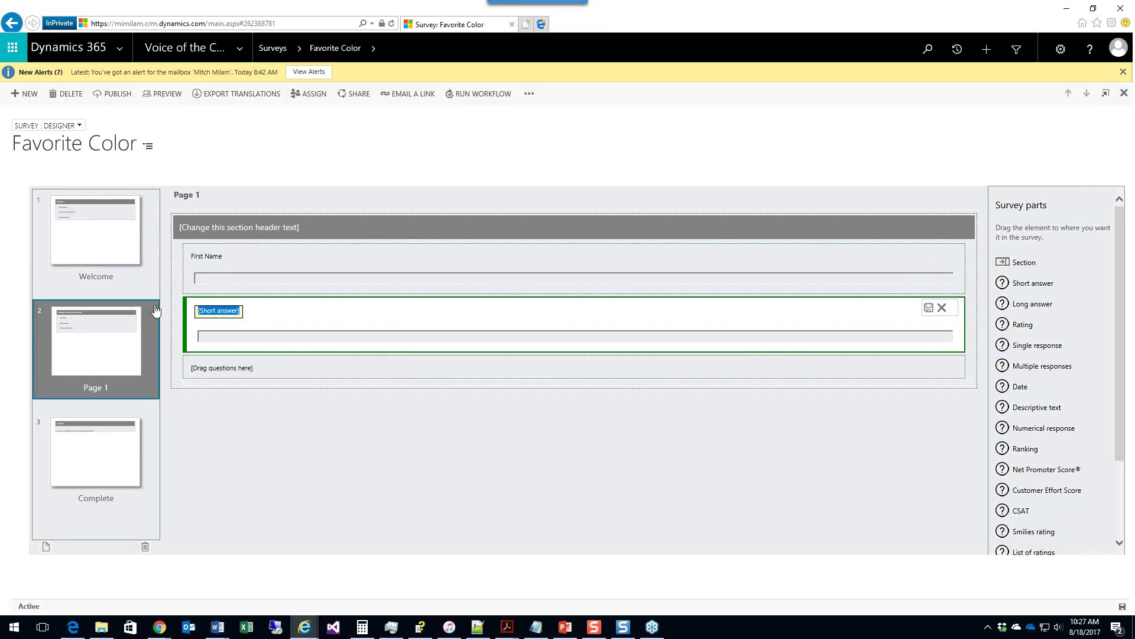
text(Last Name)
click(929, 309)
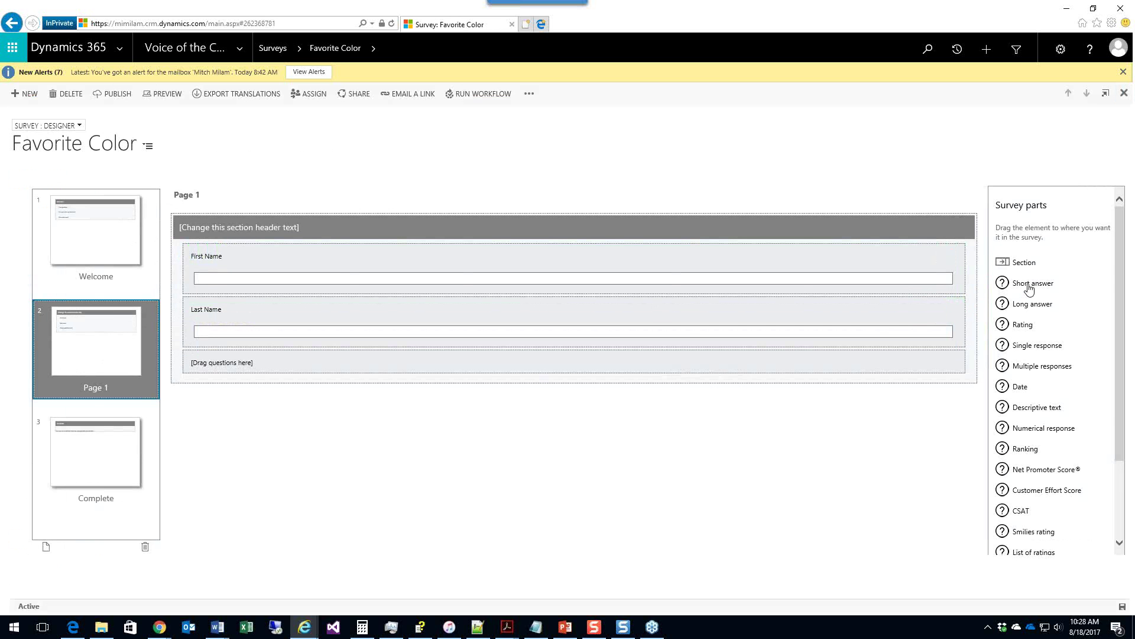
drag(1032, 284, 476, 368)
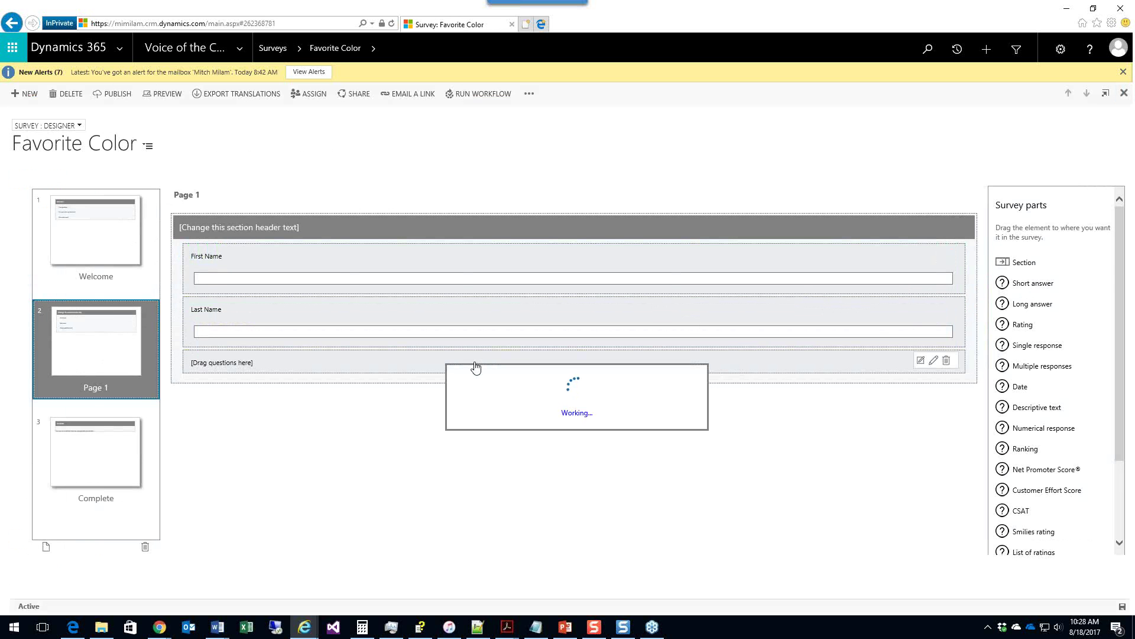
text(Email)
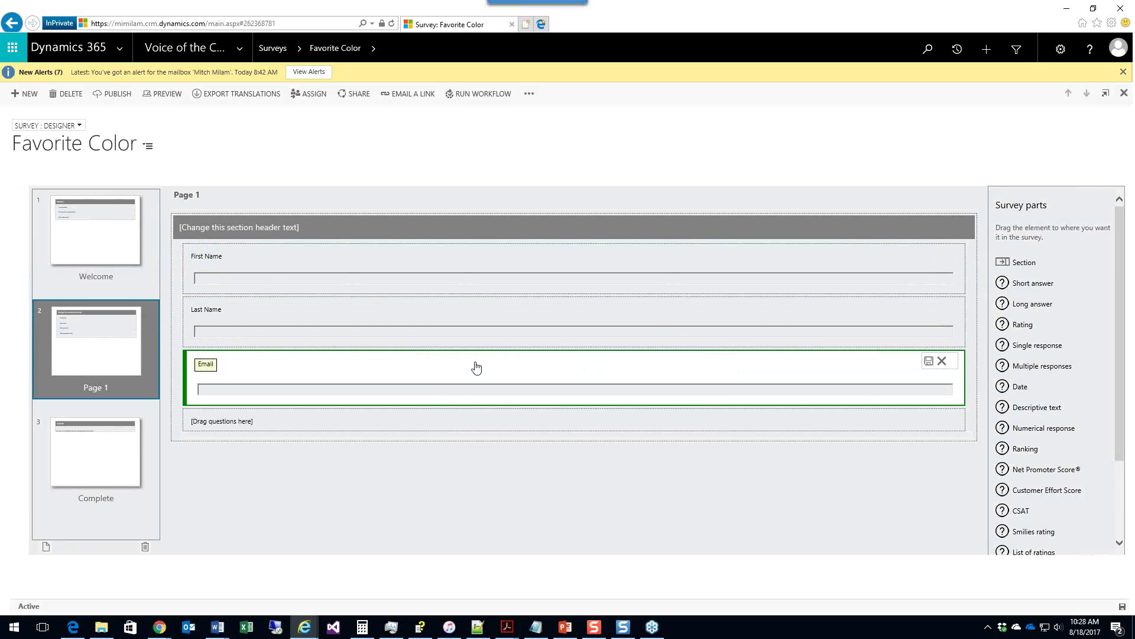
click(928, 361)
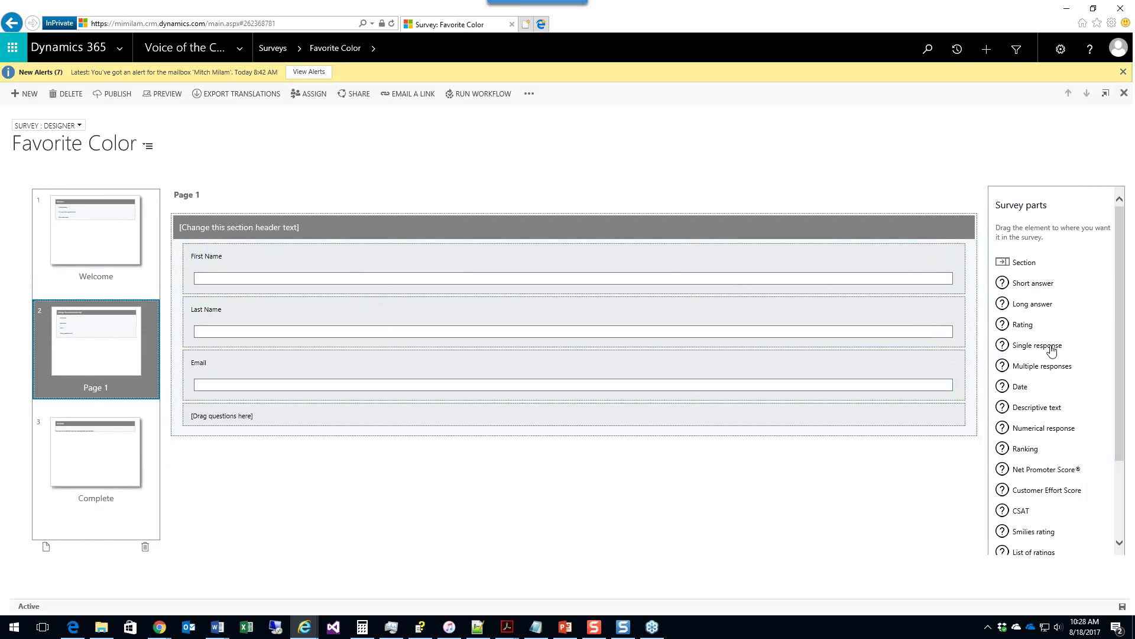
Step: Add a single response question 'What is your favorite color?' with colour options including Red, Yellow and Purple
drag(1039, 351, 658, 400)
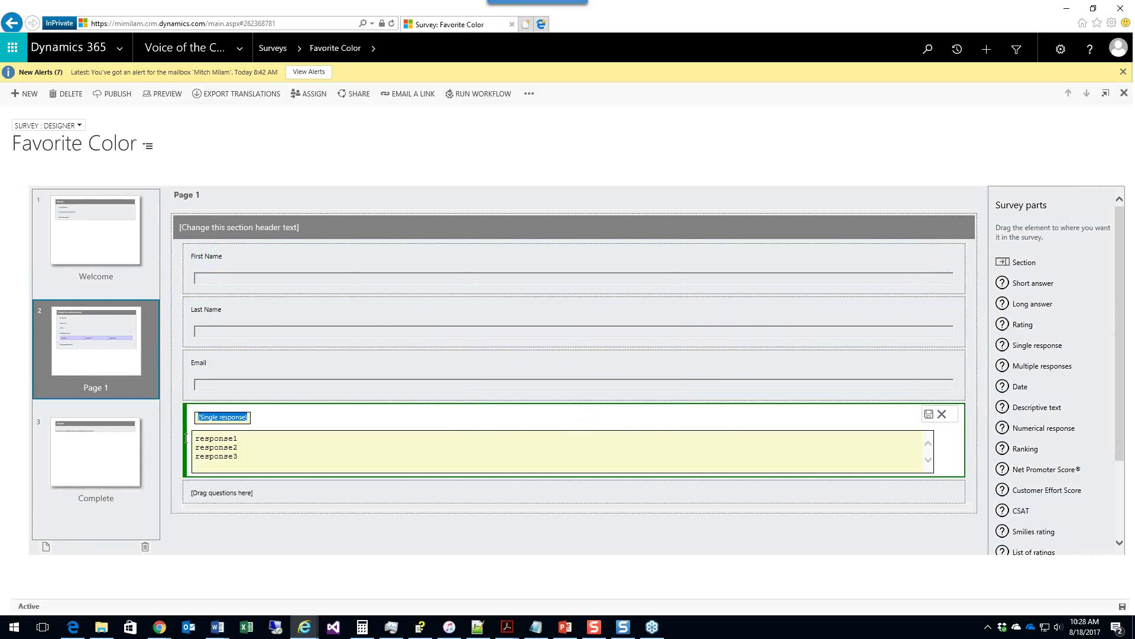
text(What is your favorite colo)
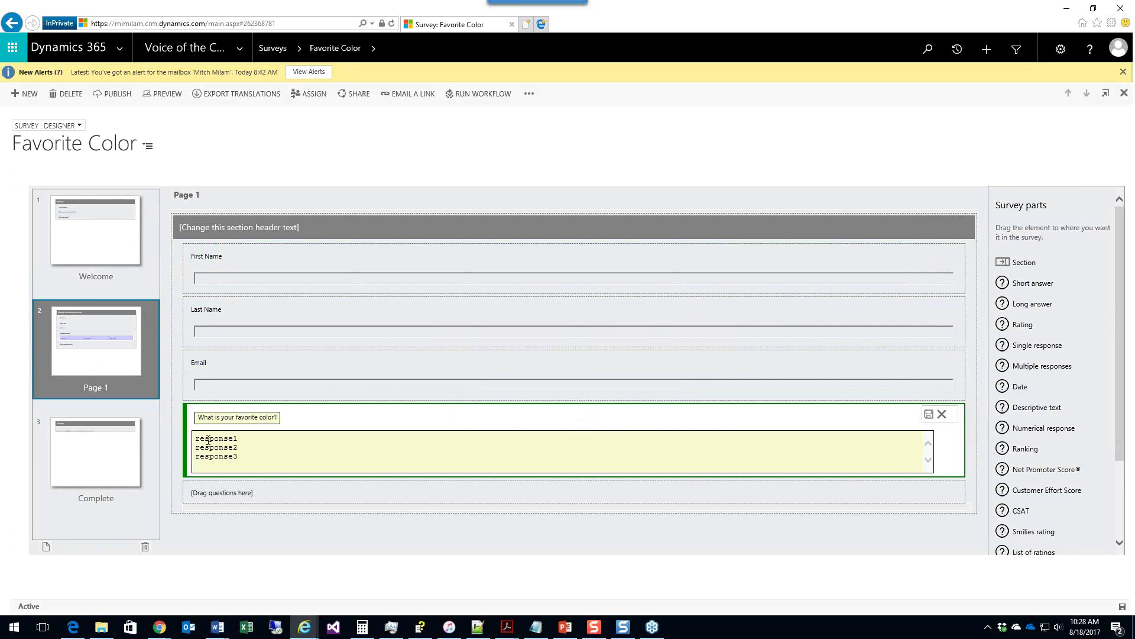
double_click(220, 438)
key(ctrl+a)
text(Bed)
key(Return)
text(Yel)
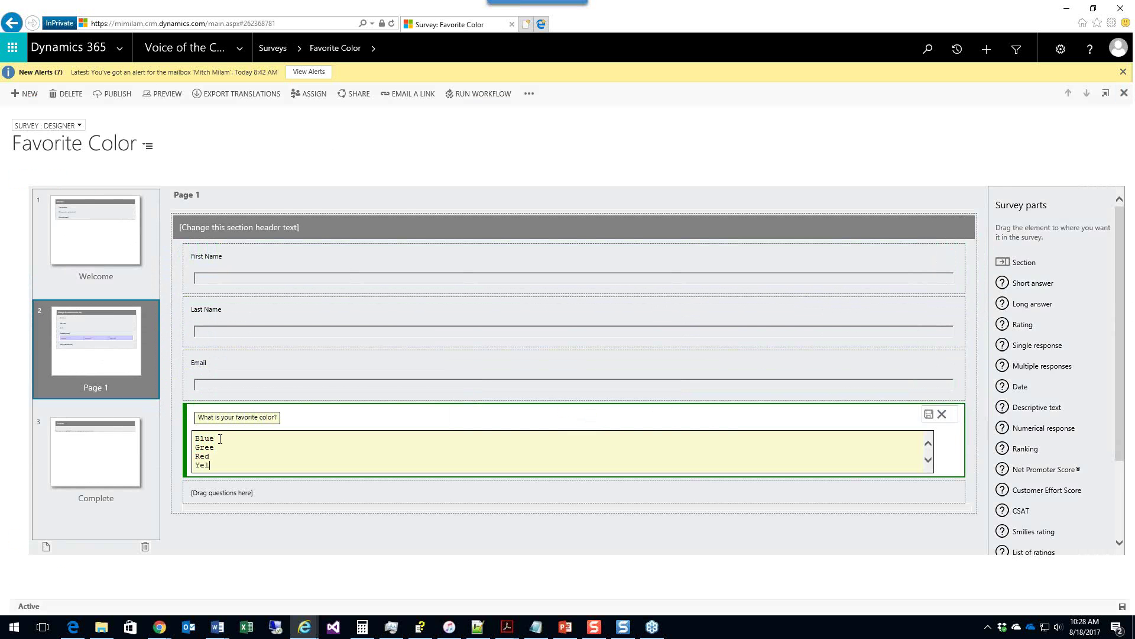
text(low)
key(Return)
text(Purpe)
key(BackSpace)
text(l)
click(926, 418)
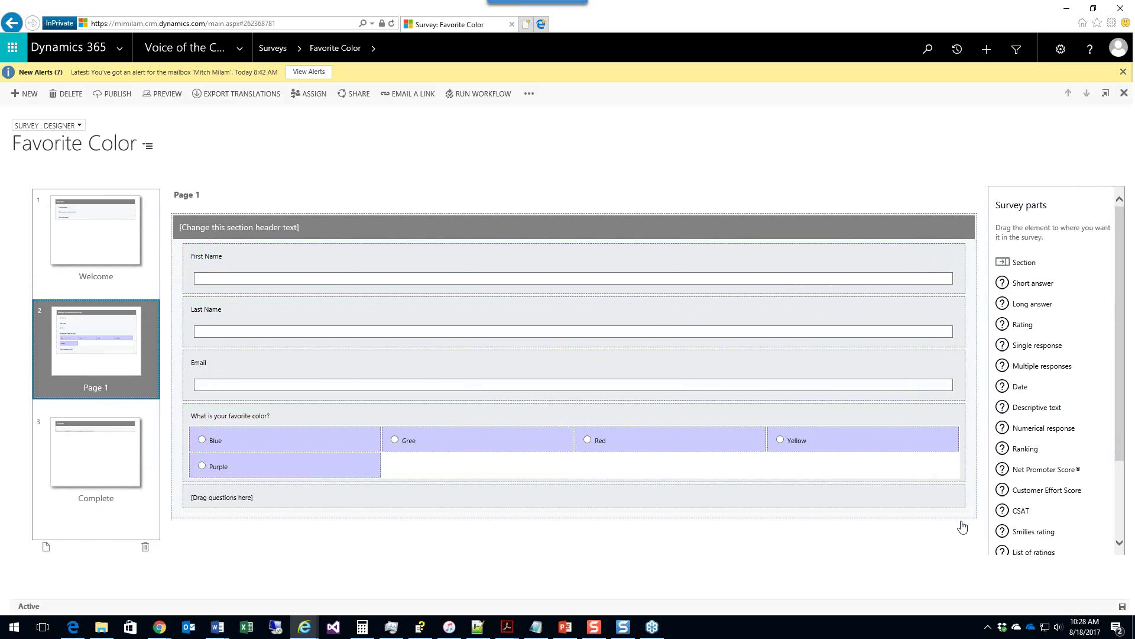
drag(962, 526, 543, 496)
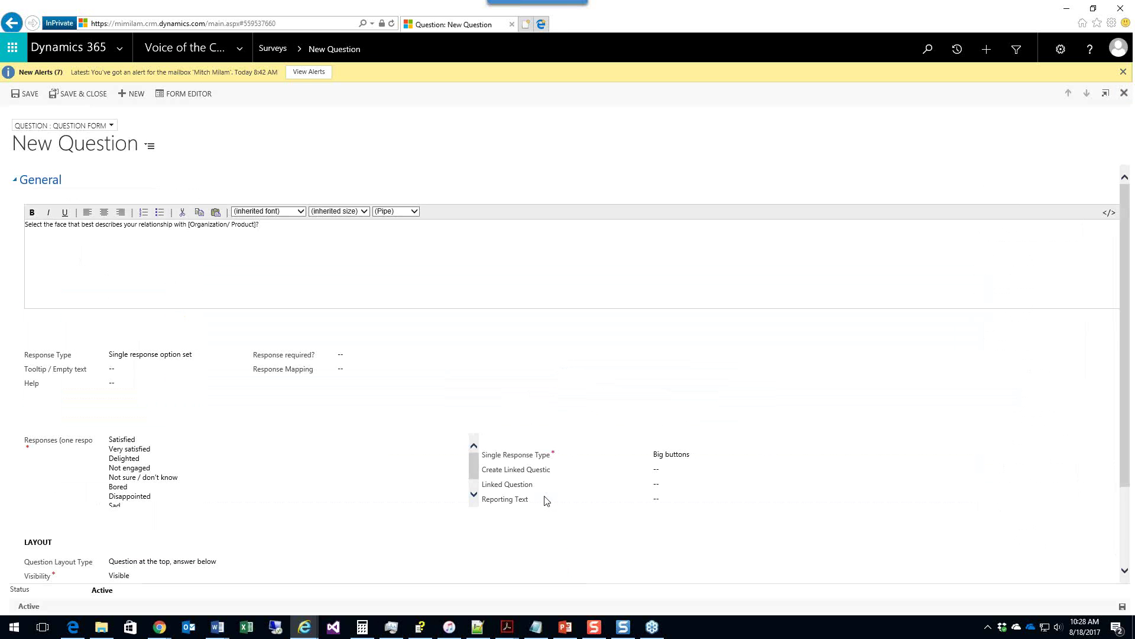
Step: Delete the Satisfied and Very satisfied responses from the new question
click(169, 441)
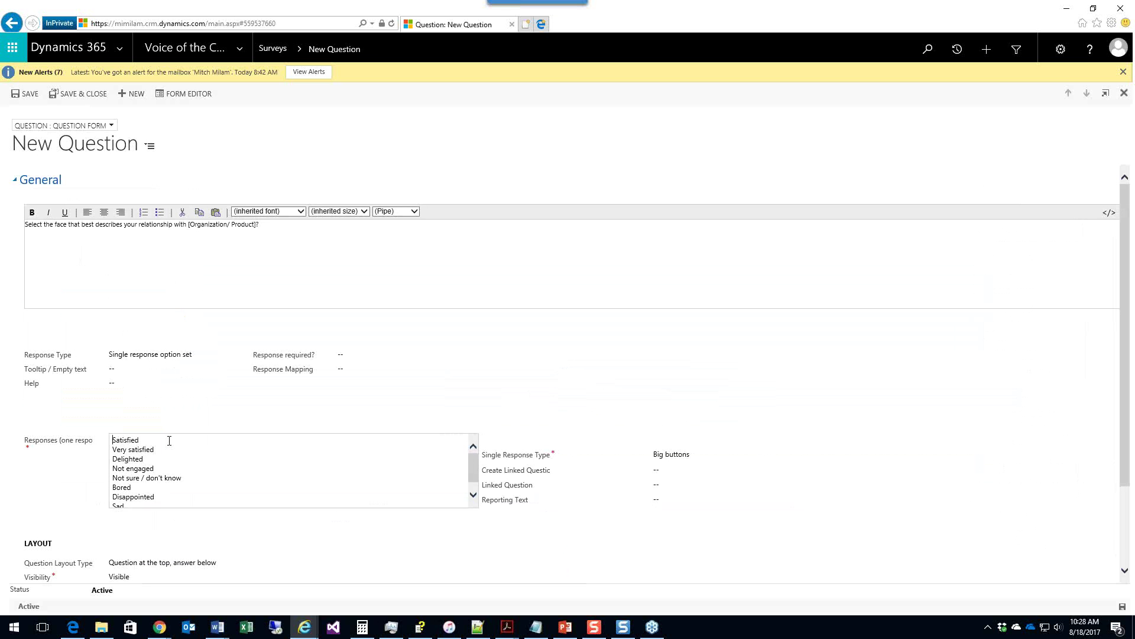
key(Down)
key(Down)
key(Down)
key(Down)
key(Down)
key(Down)
key(Down)
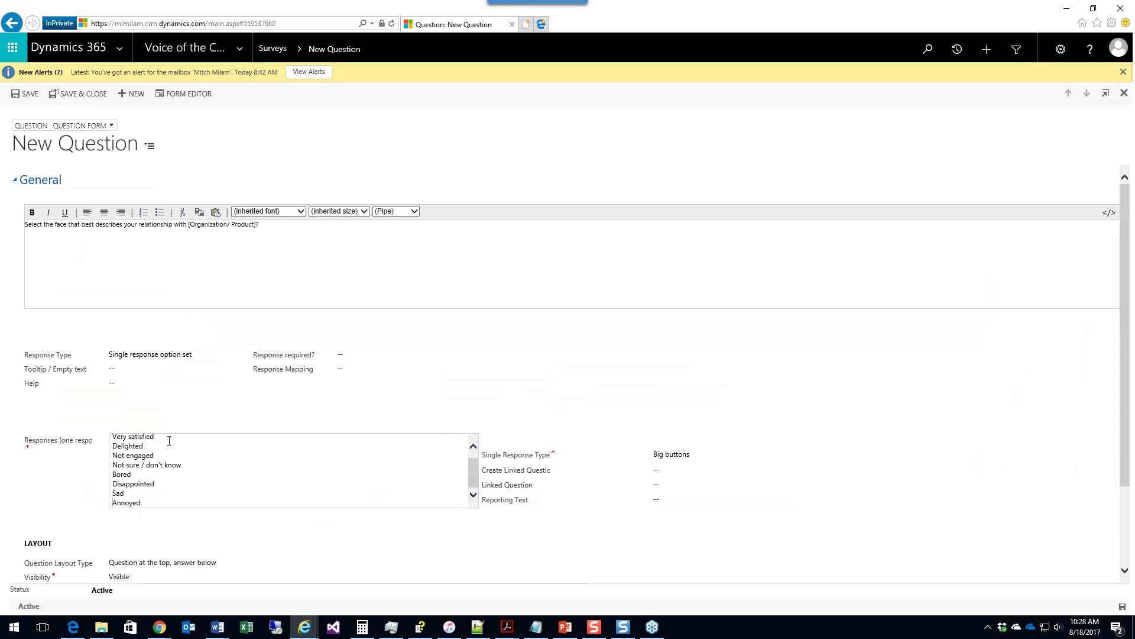
key(ctrl+Home)
key(shift+Down)
key(shift+Down)
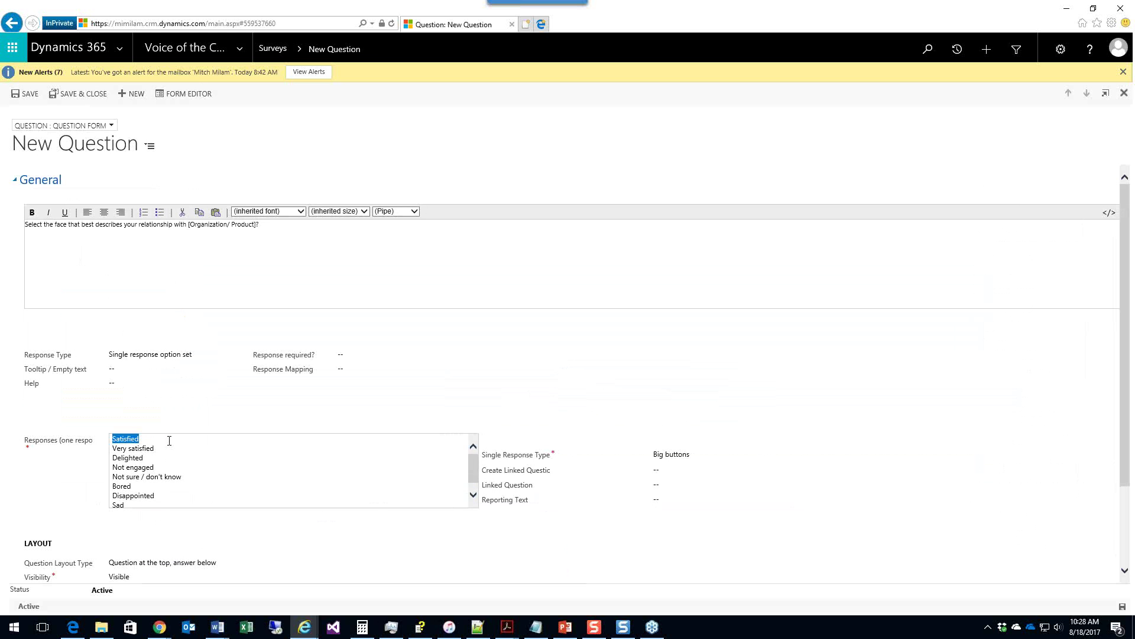
key(Delete)
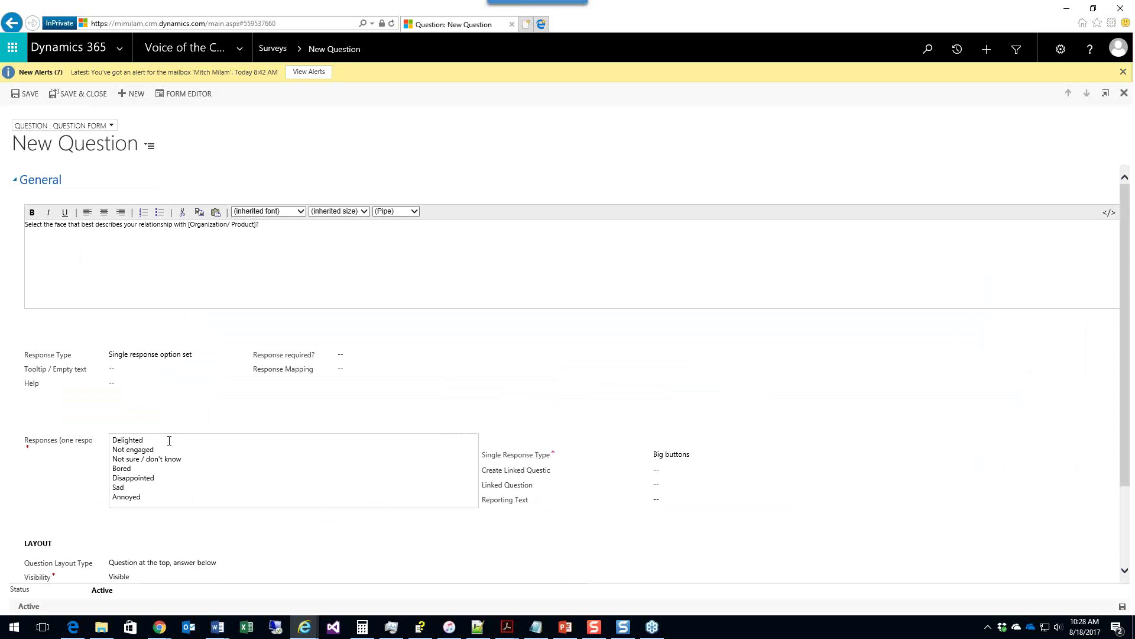
Step: Reword the question to ask about your mood for this Friday, keep Big buttons, and save
click(310, 233)
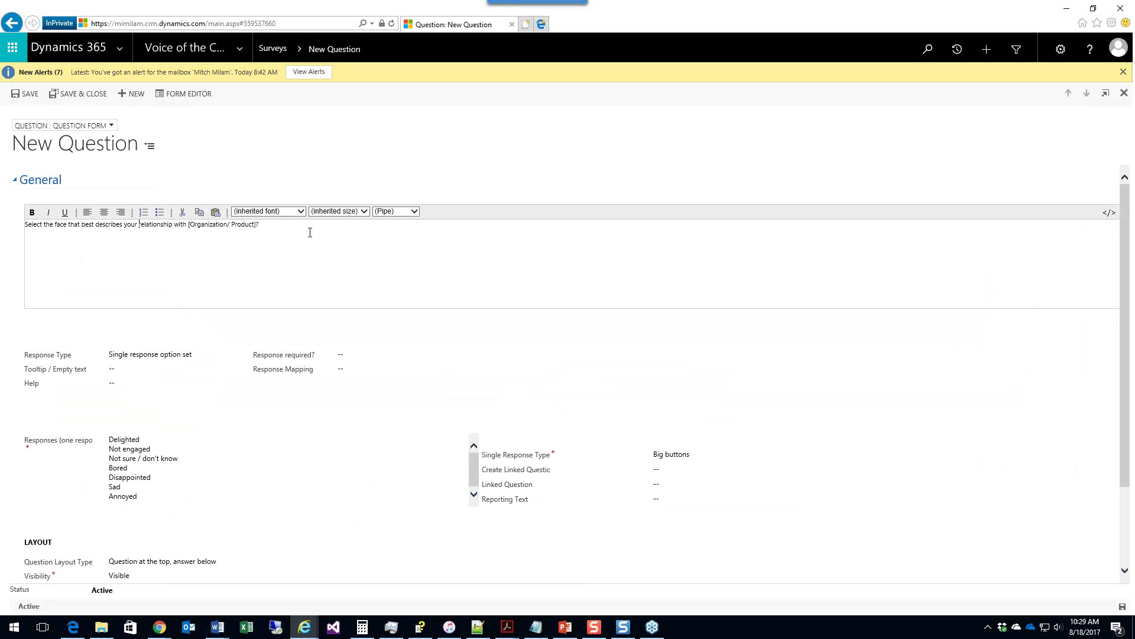
key(shift+End)
text(M)
click(715, 460)
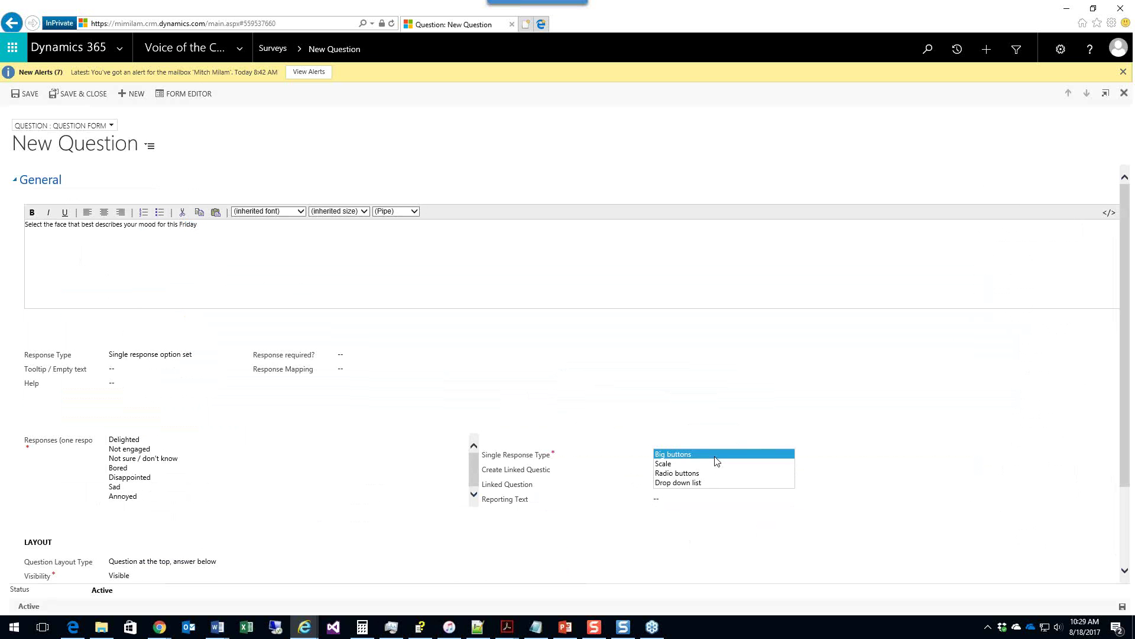
click(699, 549)
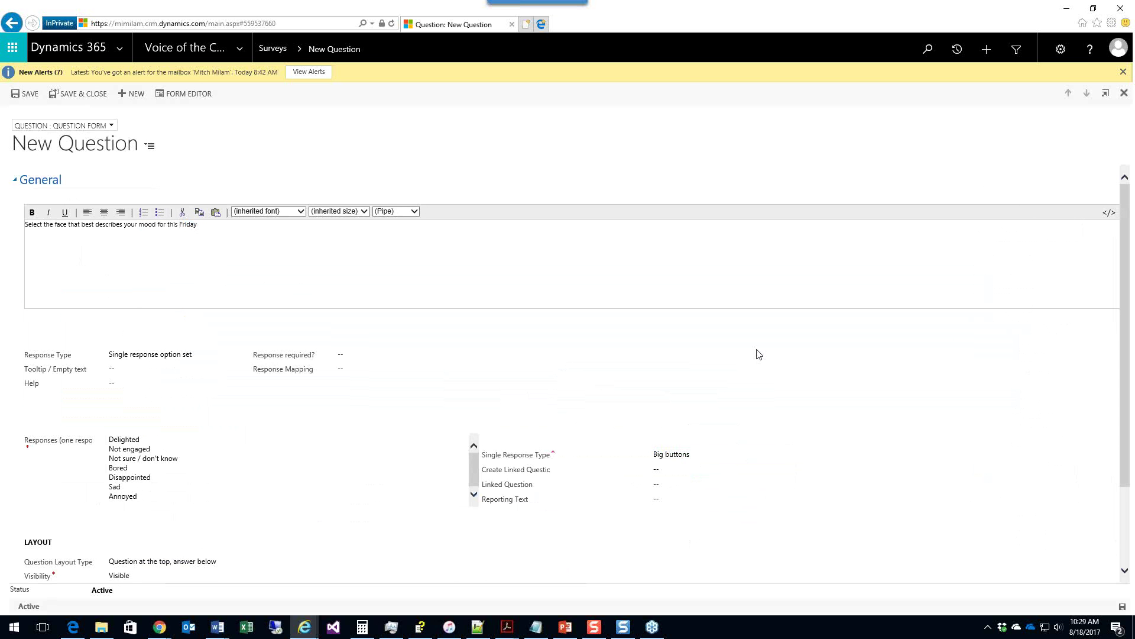
click(78, 95)
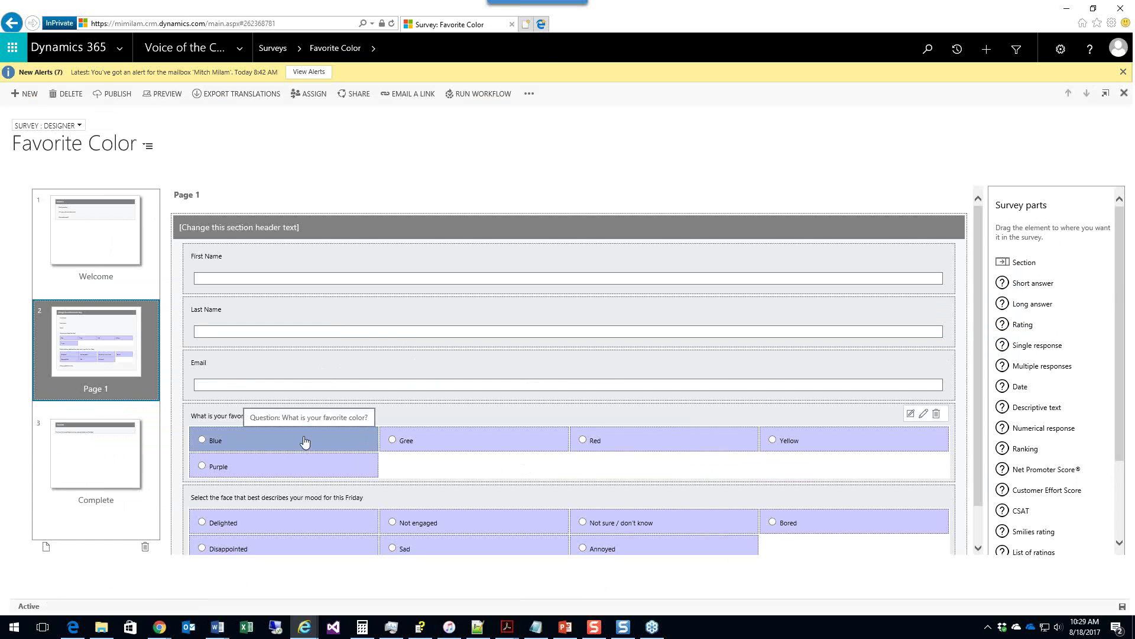
scroll(274, 502, down, 1)
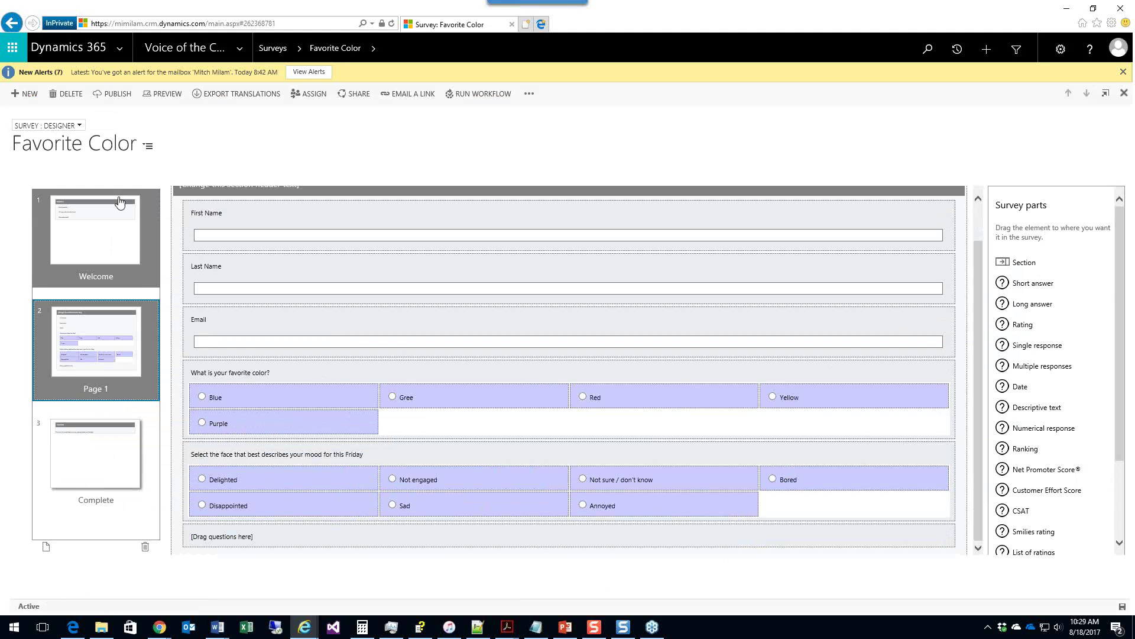
Step: Preview the survey, answering Blue for favorite color and Delighted for the mood question
click(168, 96)
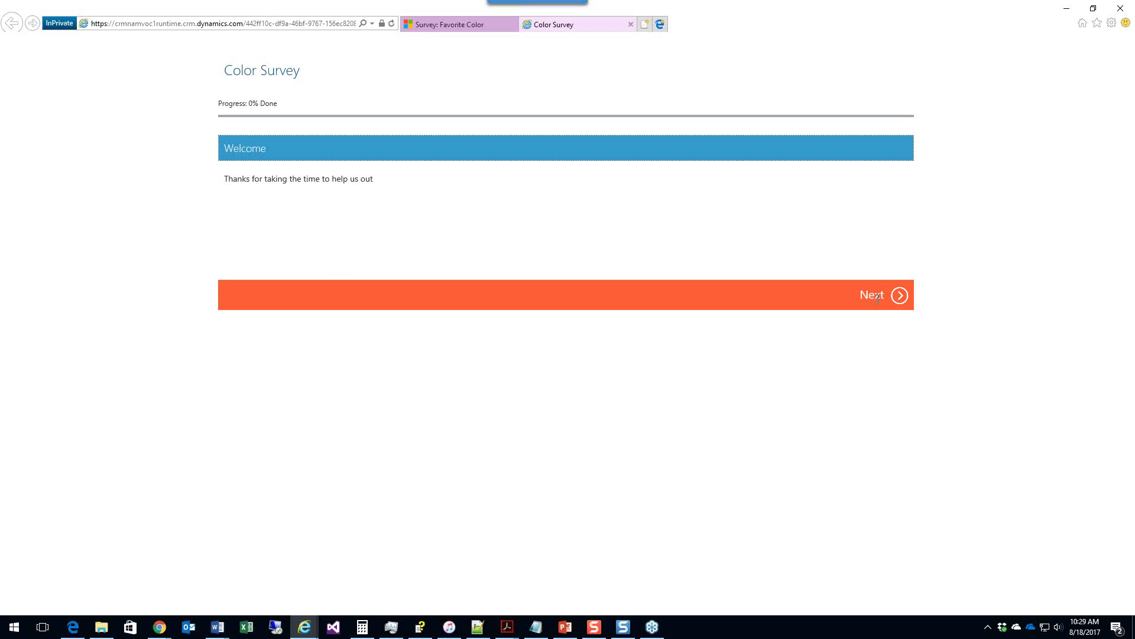
click(901, 298)
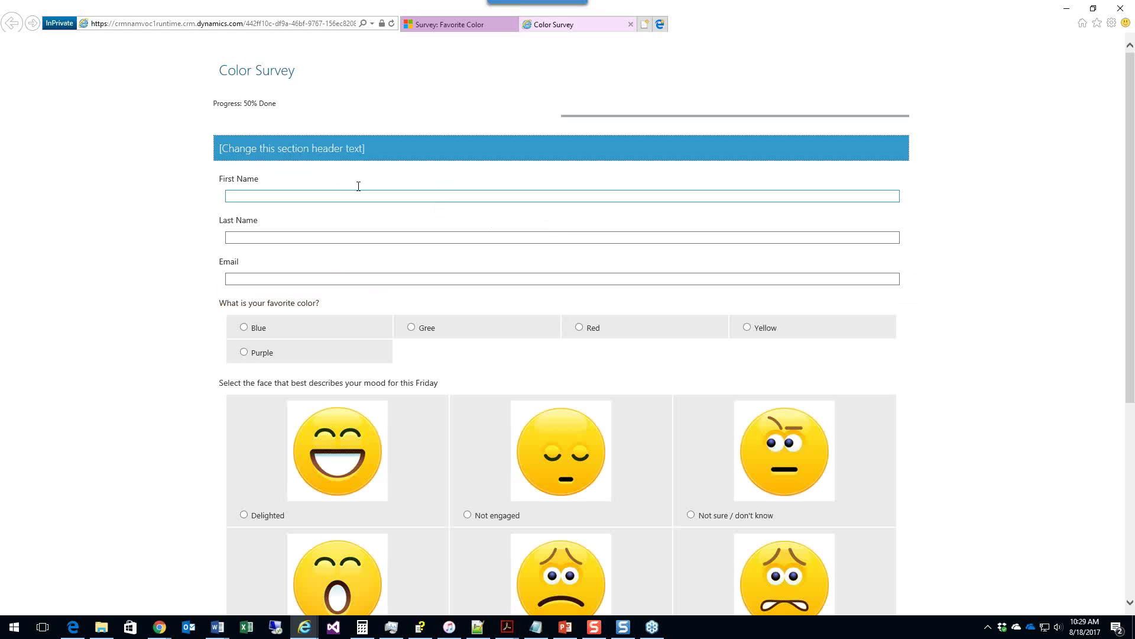
click(243, 330)
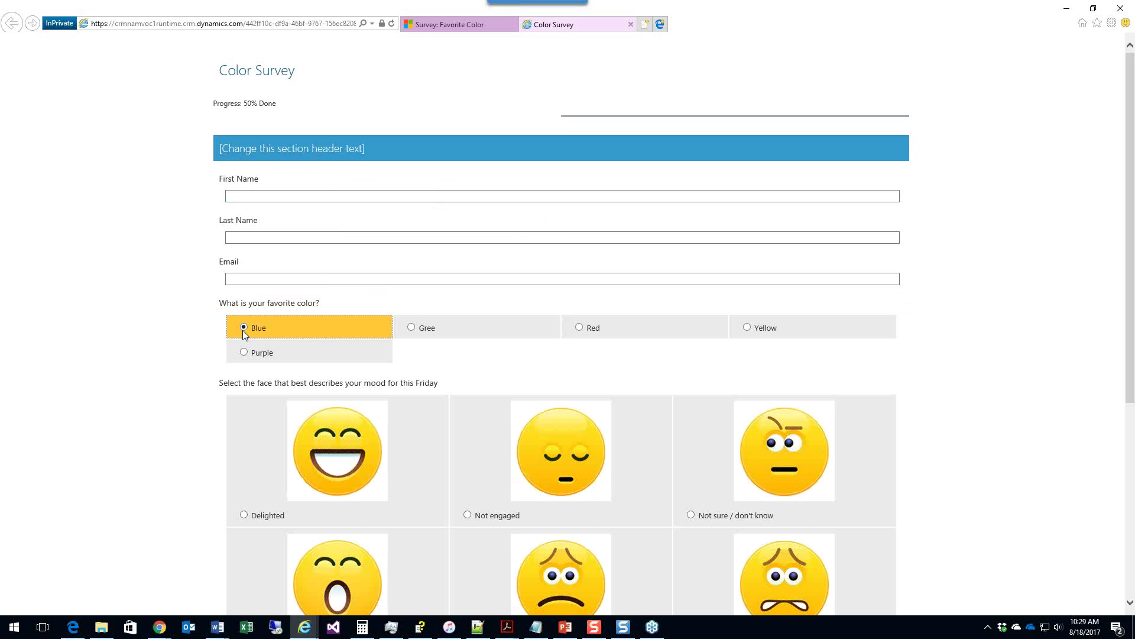
scroll(91, 317, down, 5)
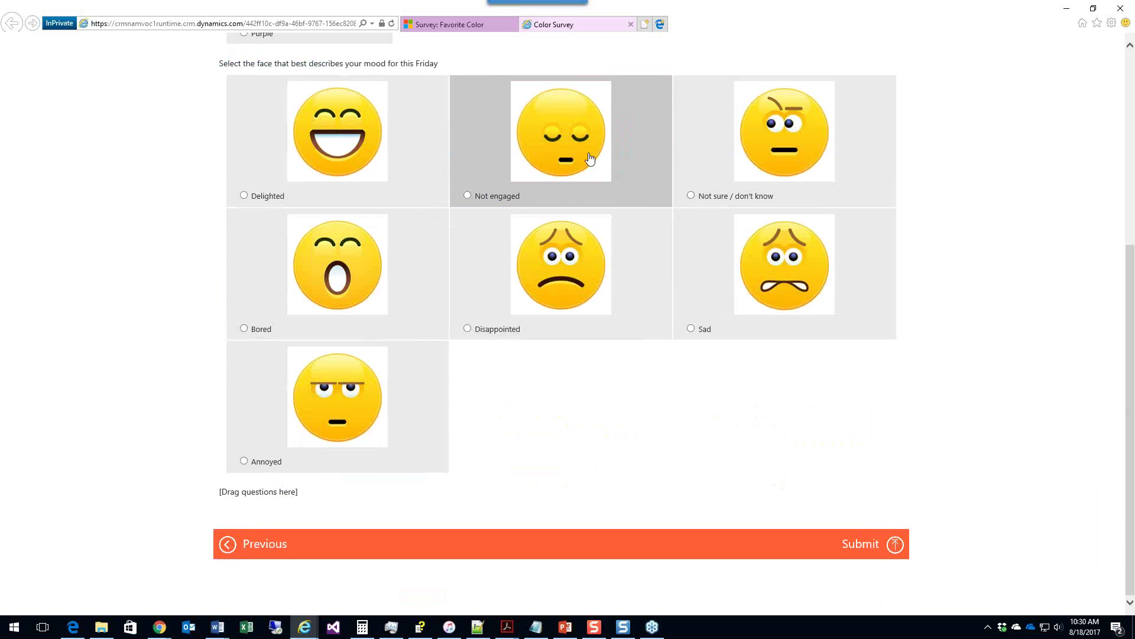
click(381, 145)
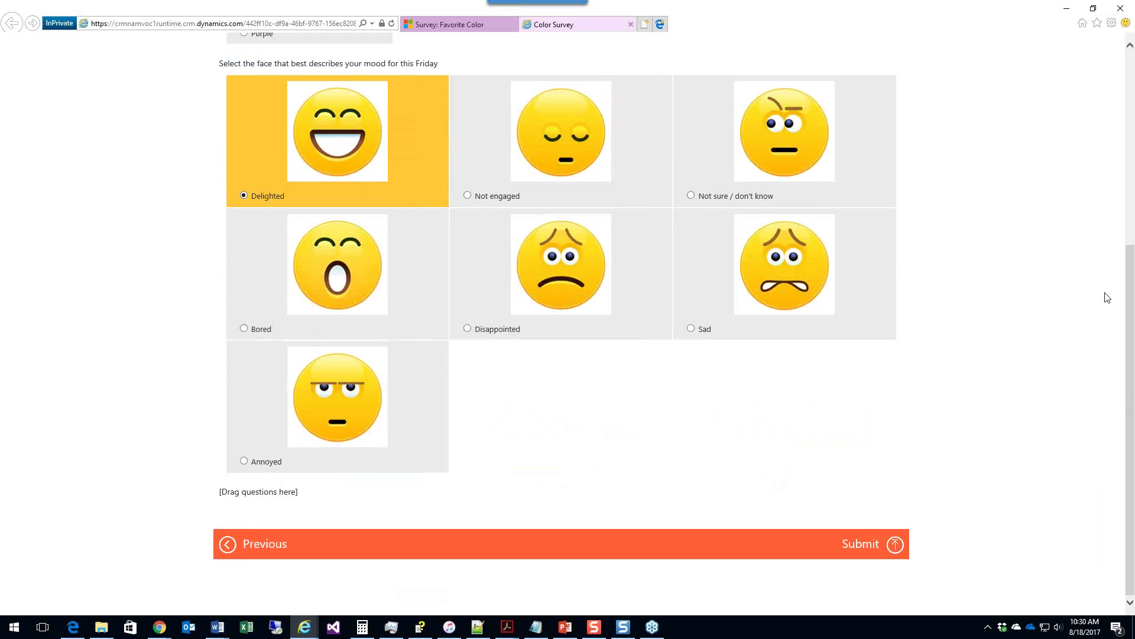
scroll(1108, 297, up, 5)
scroll(1107, 298, down, 5)
scroll(1107, 297, up, 4)
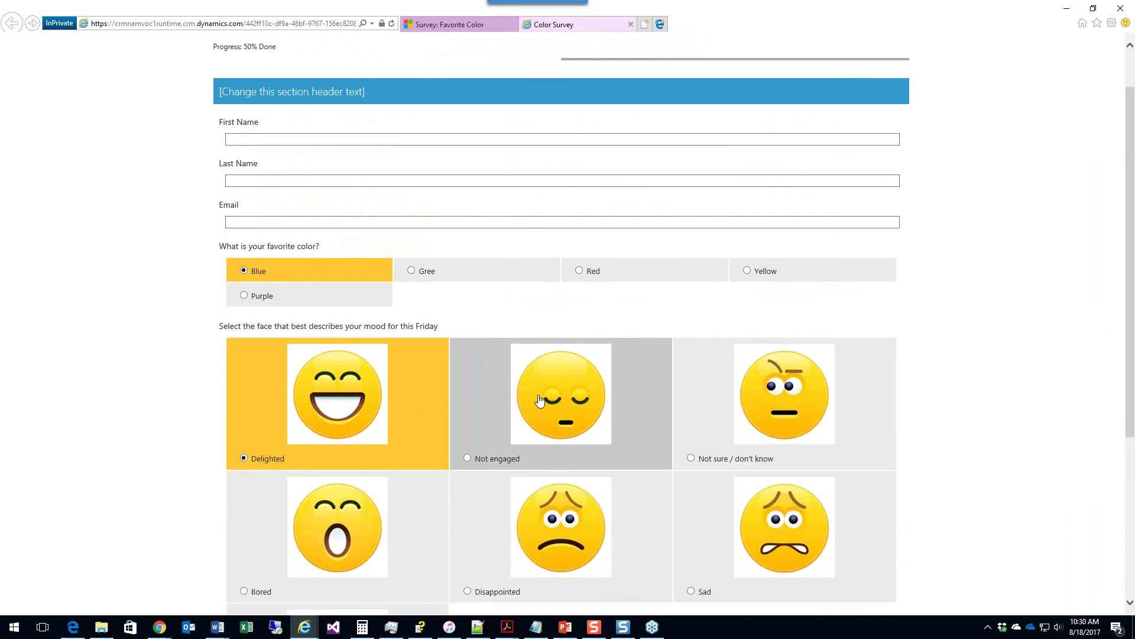
scroll(453, 420, down, 5)
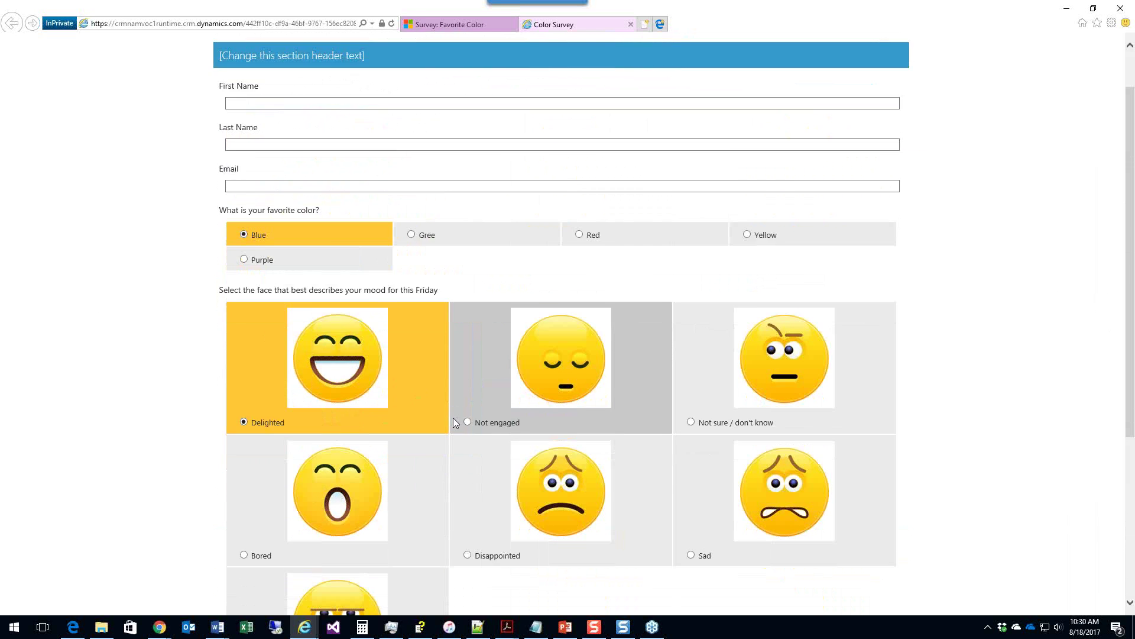
scroll(456, 423, up, 5)
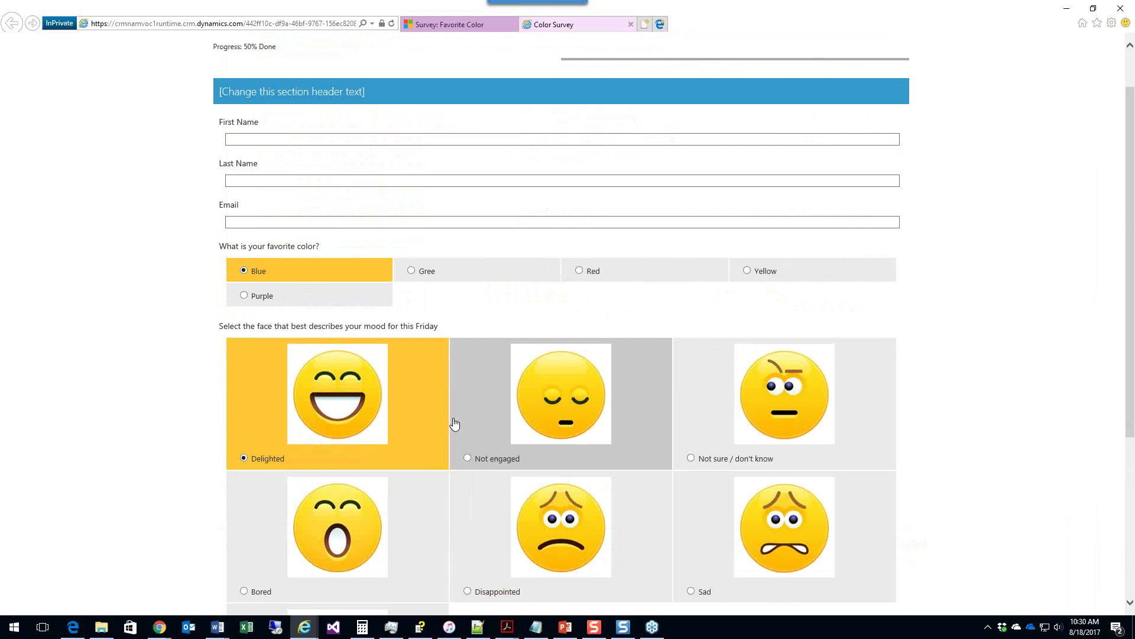
Step: Try switching the mood question to a Scale, then discard the unsaved change
click(449, 27)
mouse_move(451, 493)
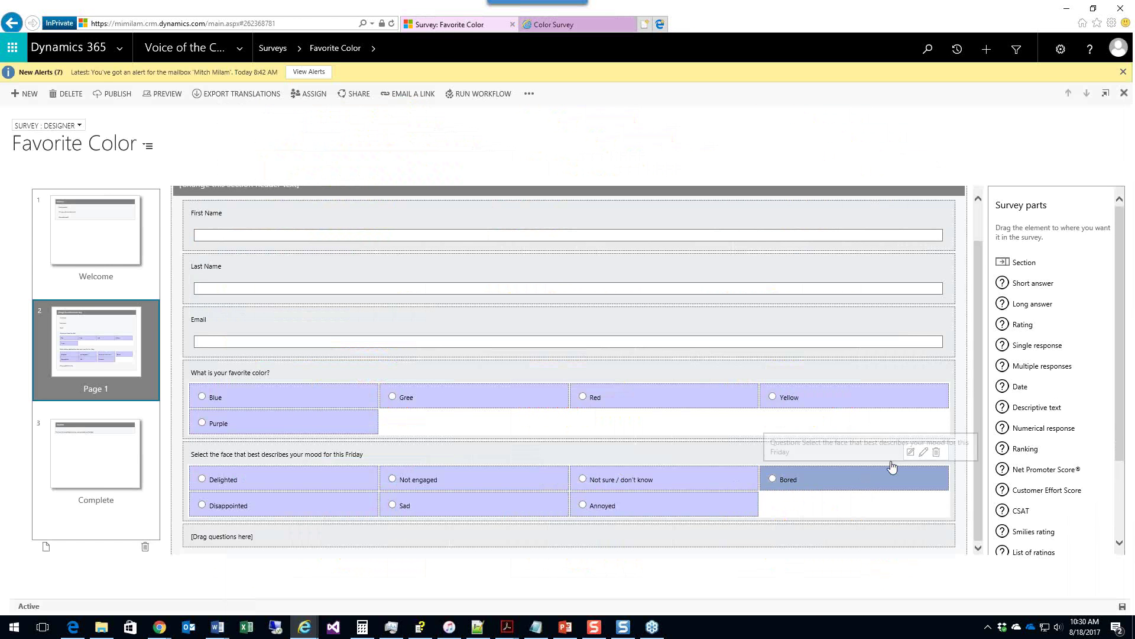
click(924, 453)
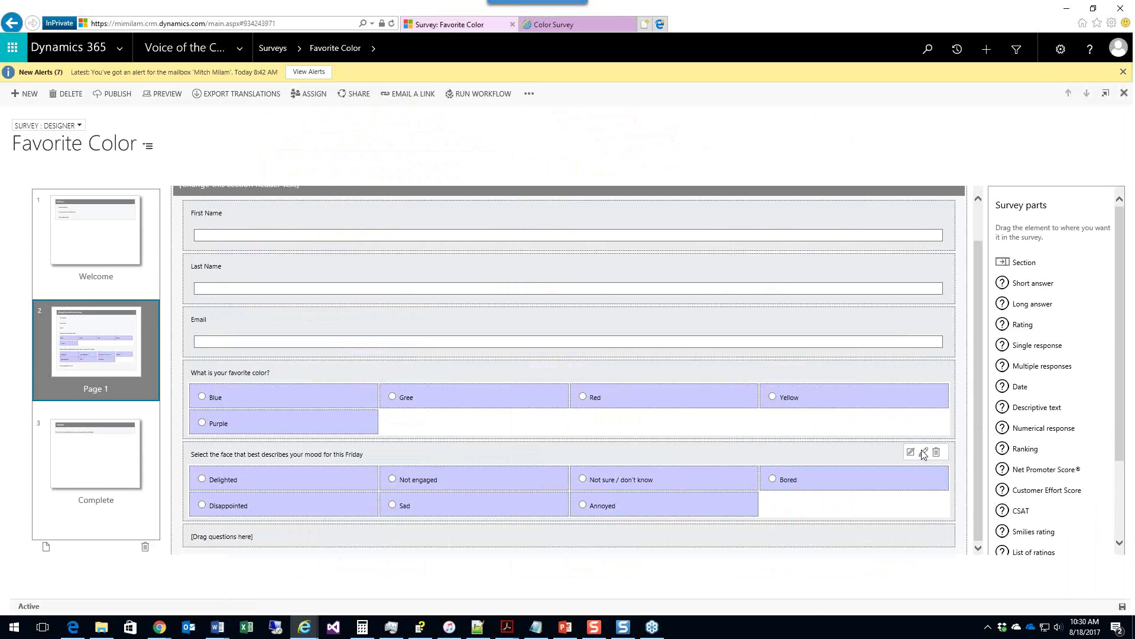
click(686, 454)
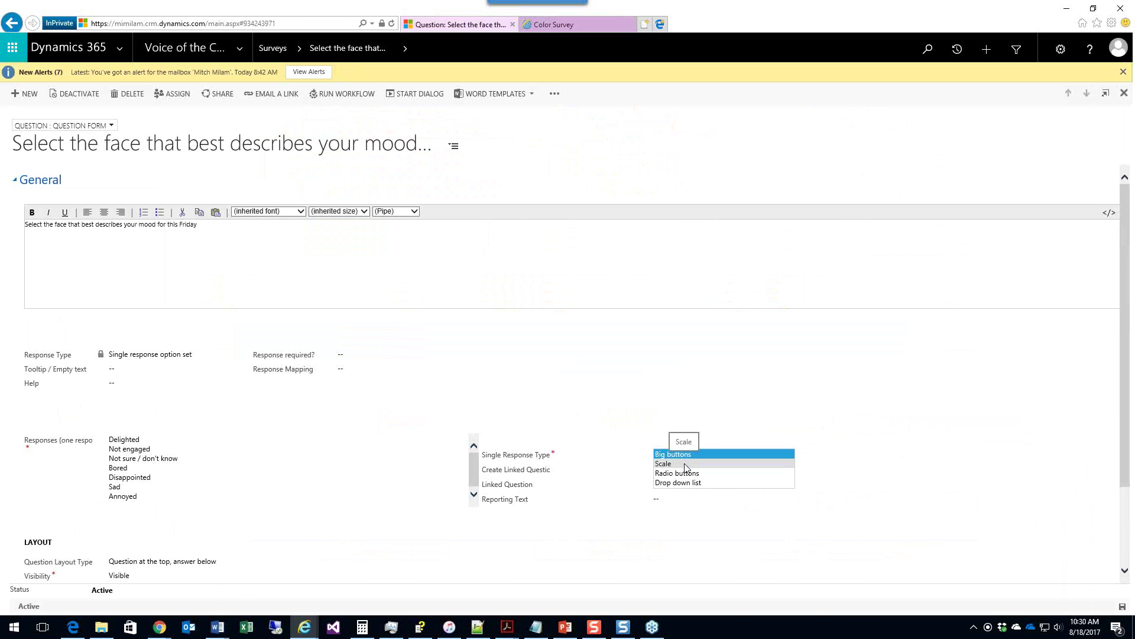
click(685, 464)
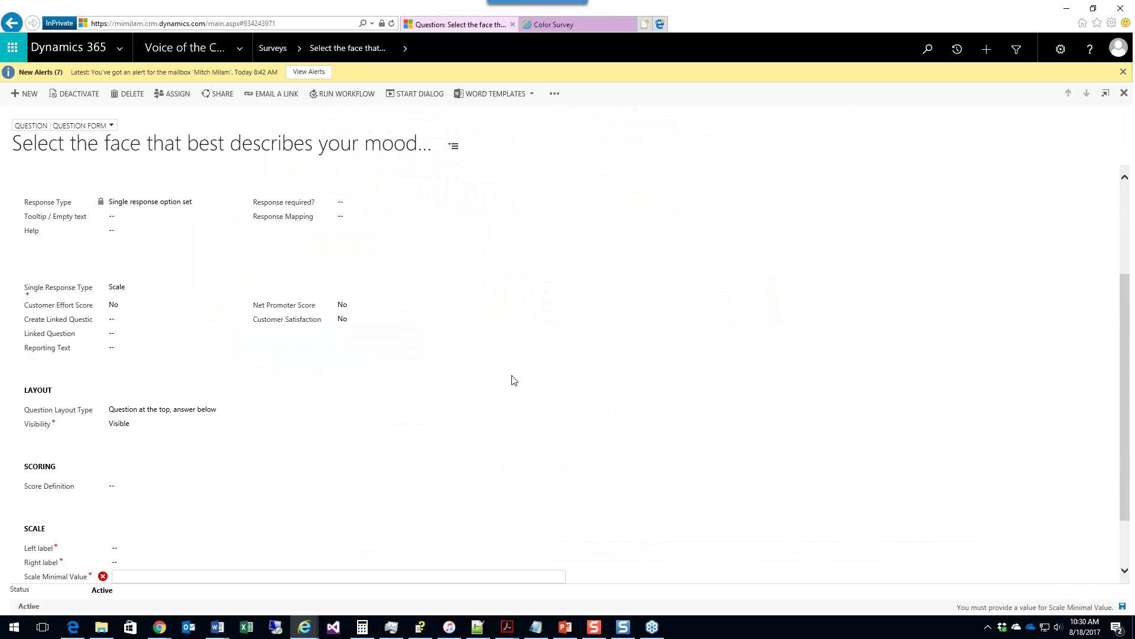
click(1103, 94)
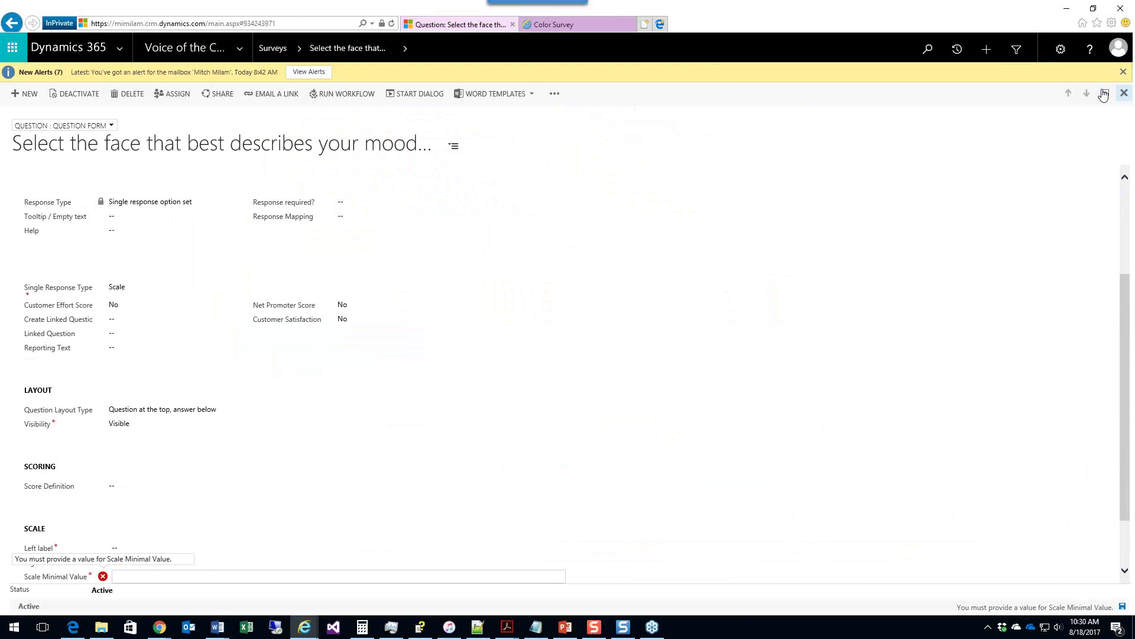
click(609, 356)
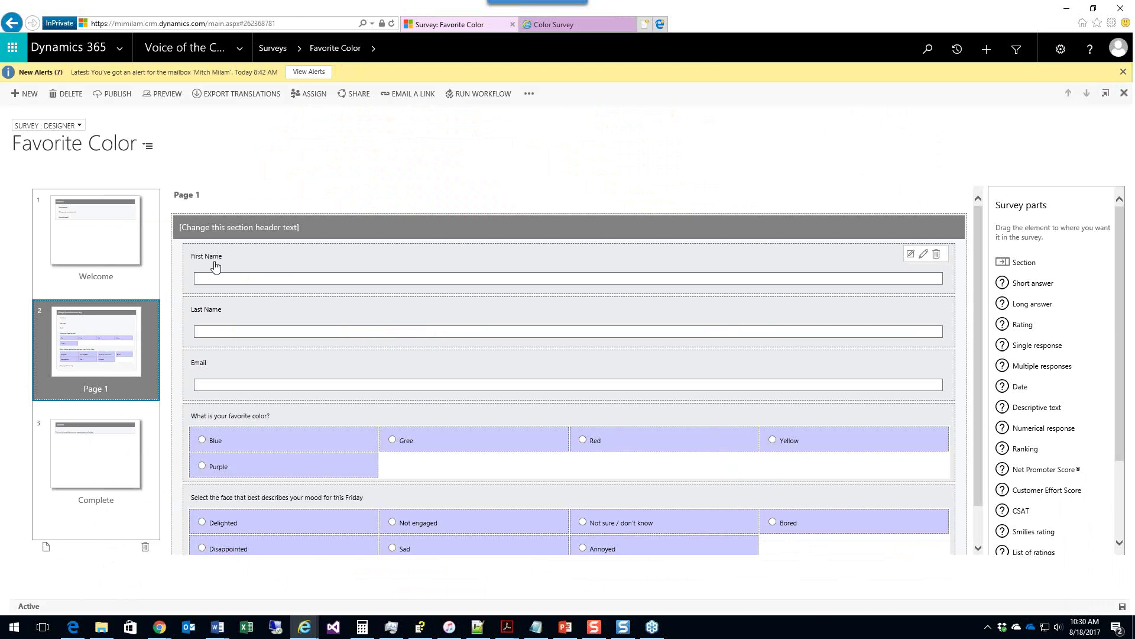
Step: Change the mood question's display type to Scale and save it
scroll(526, 473, down, 1)
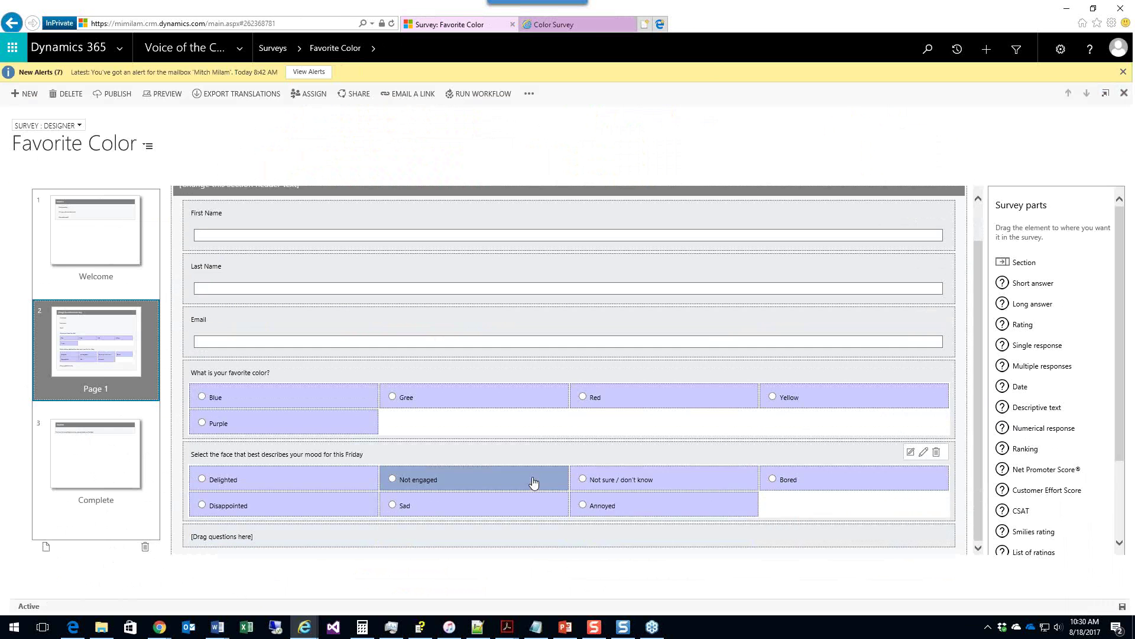
click(924, 451)
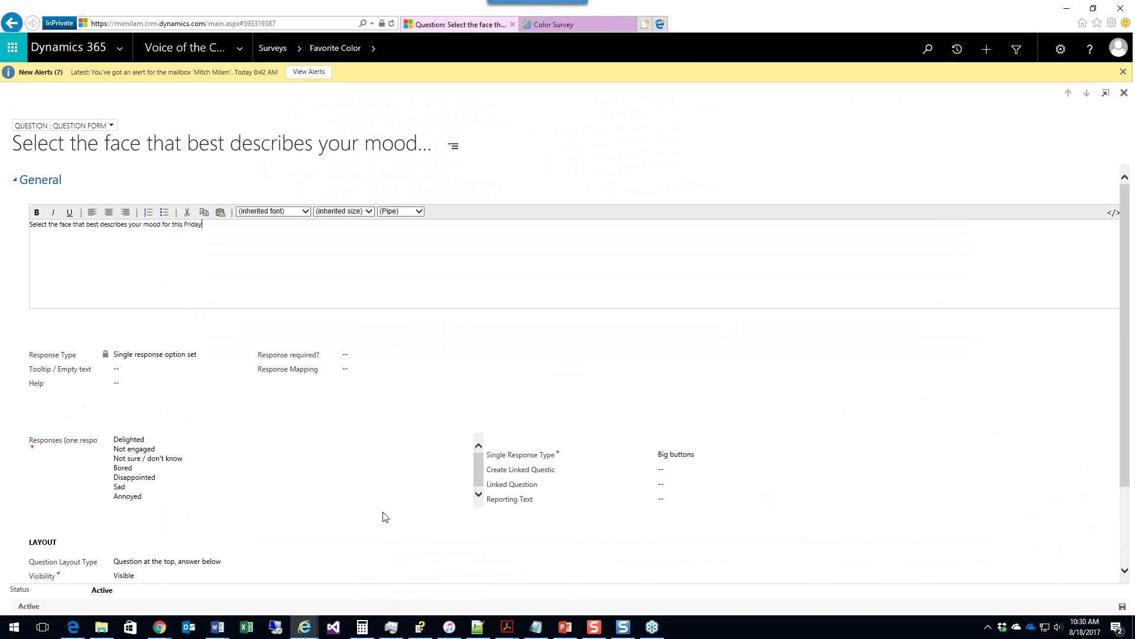
click(680, 455)
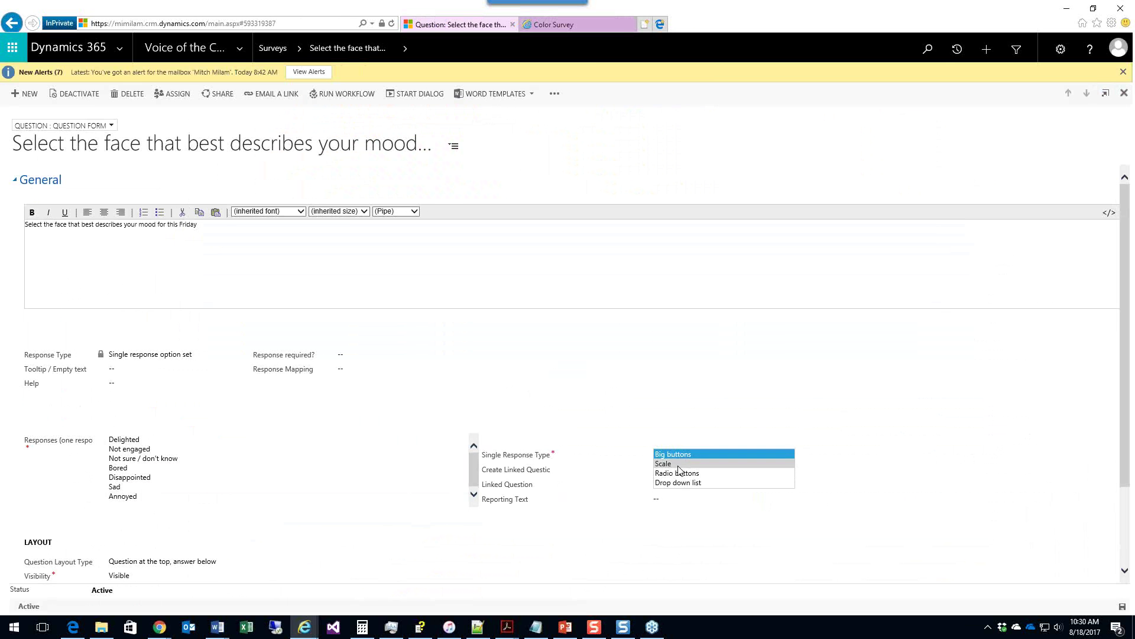
click(678, 465)
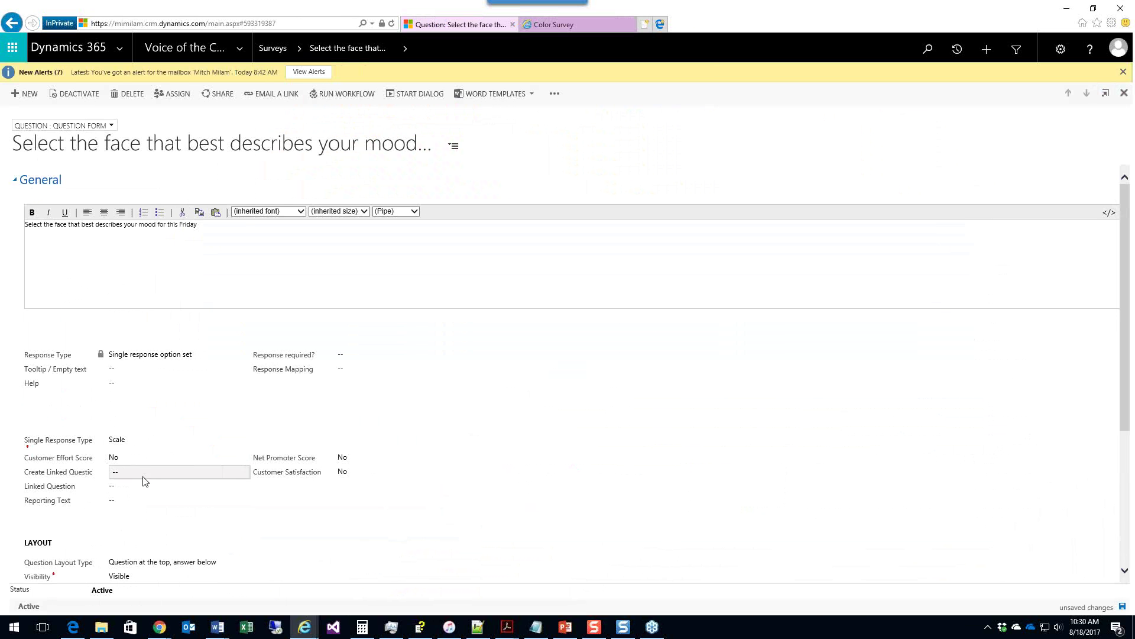
key(ctrl+s)
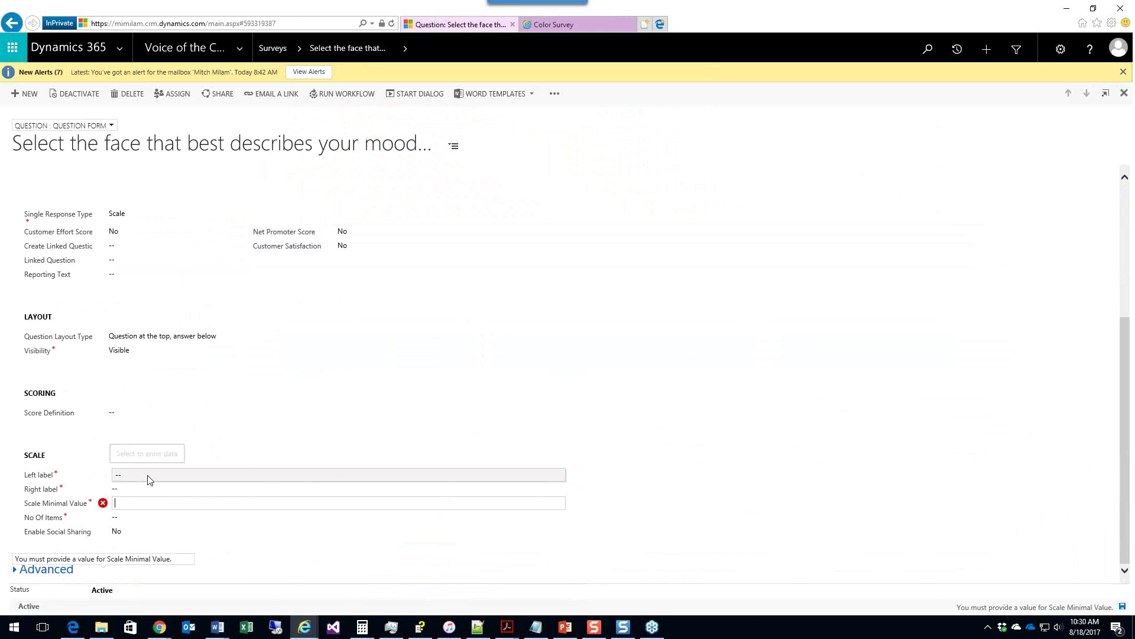
Step: Set the scale labels to Meh and Excellent, minimum value 0 and 5 items, and save
click(148, 476)
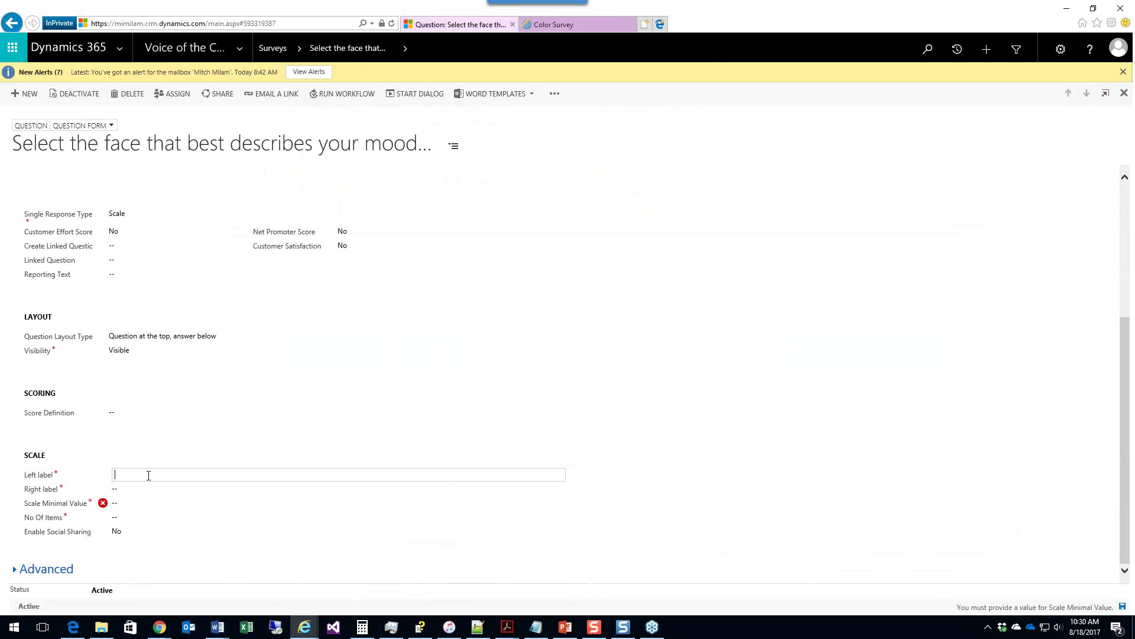
text(Meh)
key(Tab)
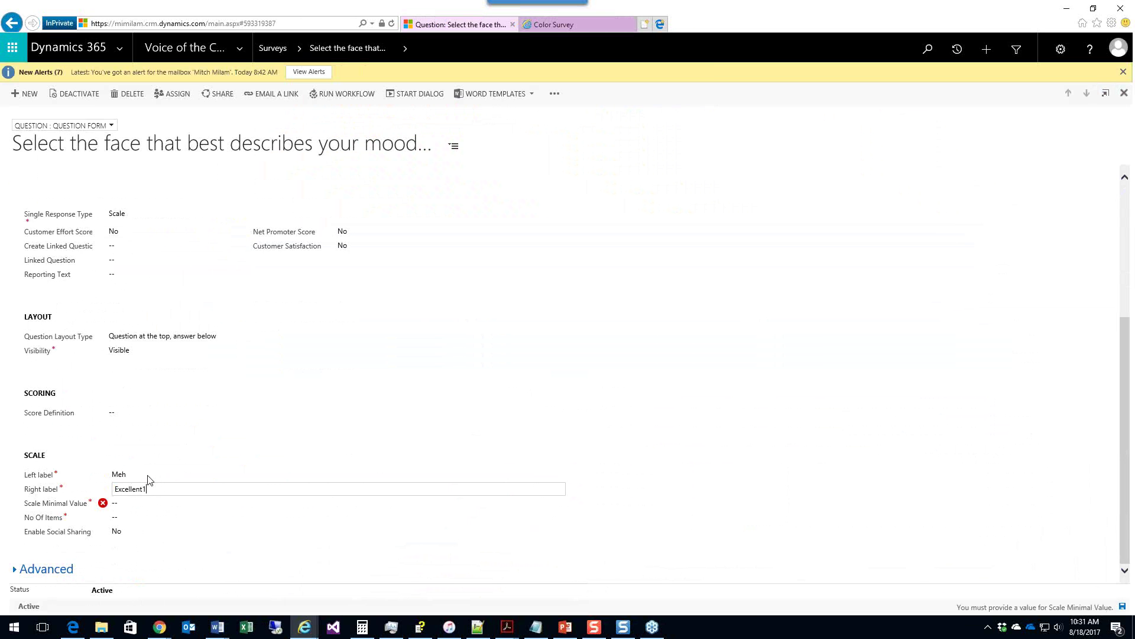
text(Excellent)
key(Tab)
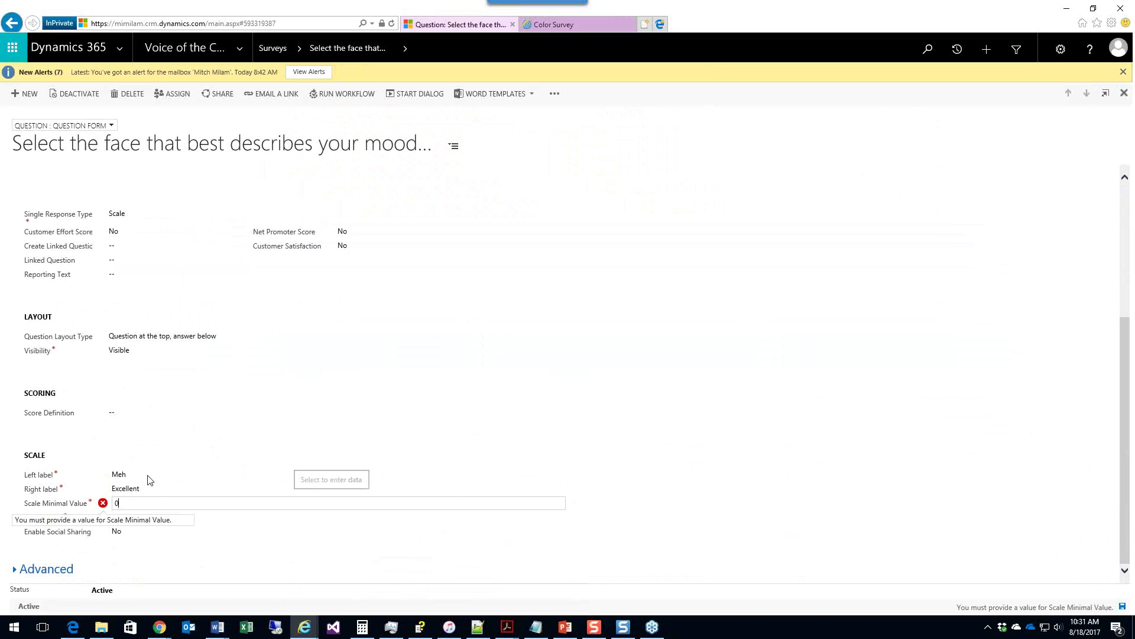
text(0)
key(Tab)
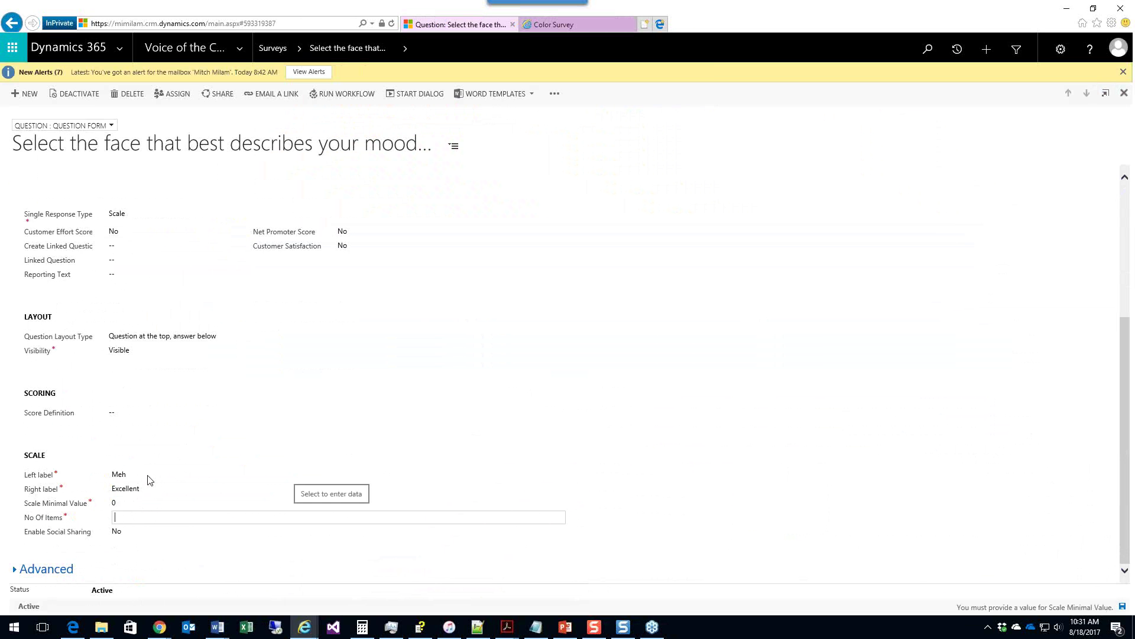
text(5)
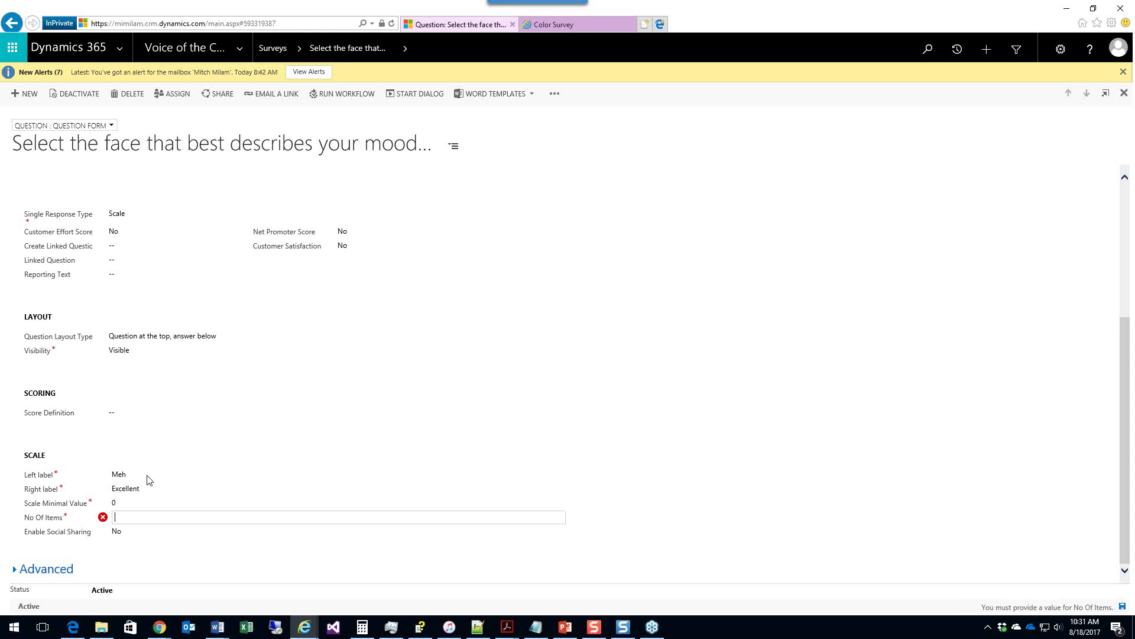
mouse_move(103, 519)
text(5)
key(ctrl+s)
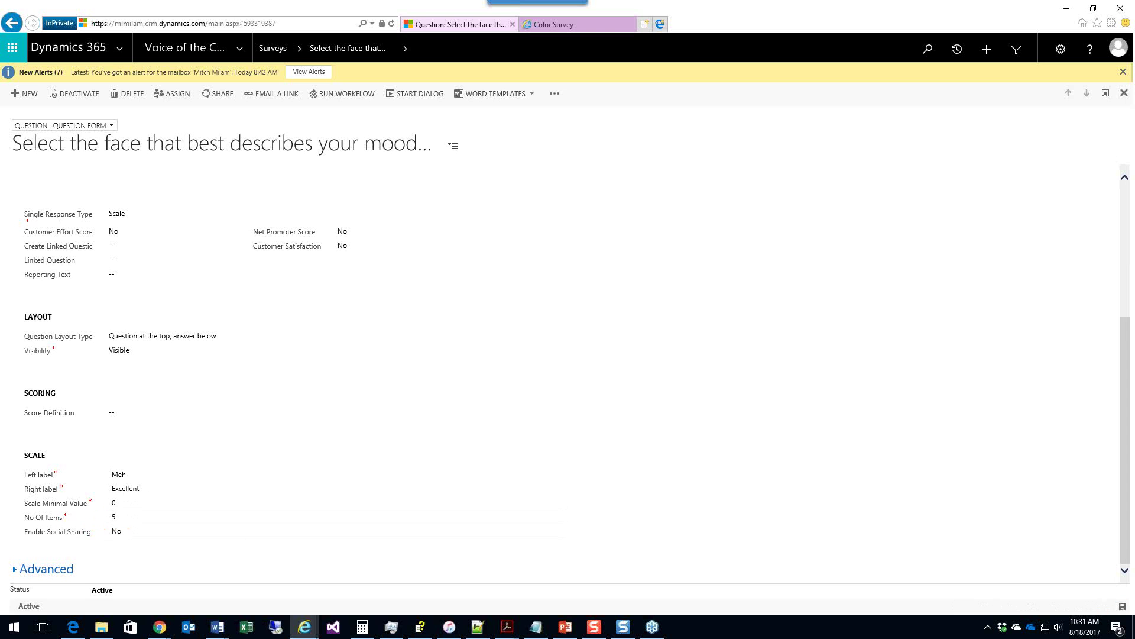
click(1124, 94)
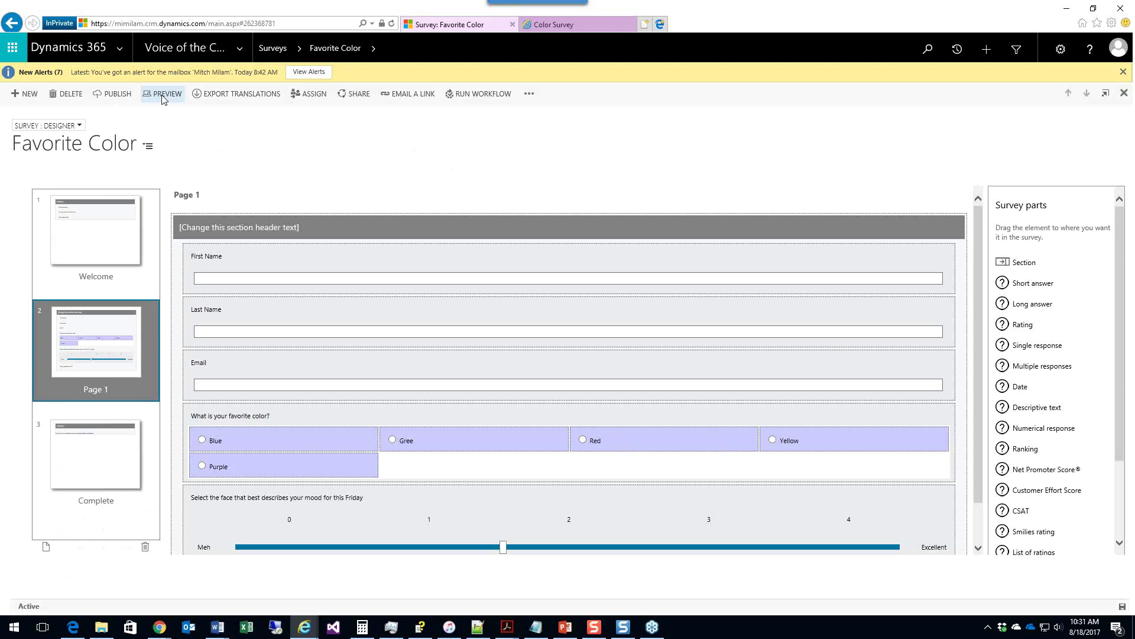
Step: Preview the survey and test the mood slider across values 0 (Meh) to 4 (Excellent)
click(164, 96)
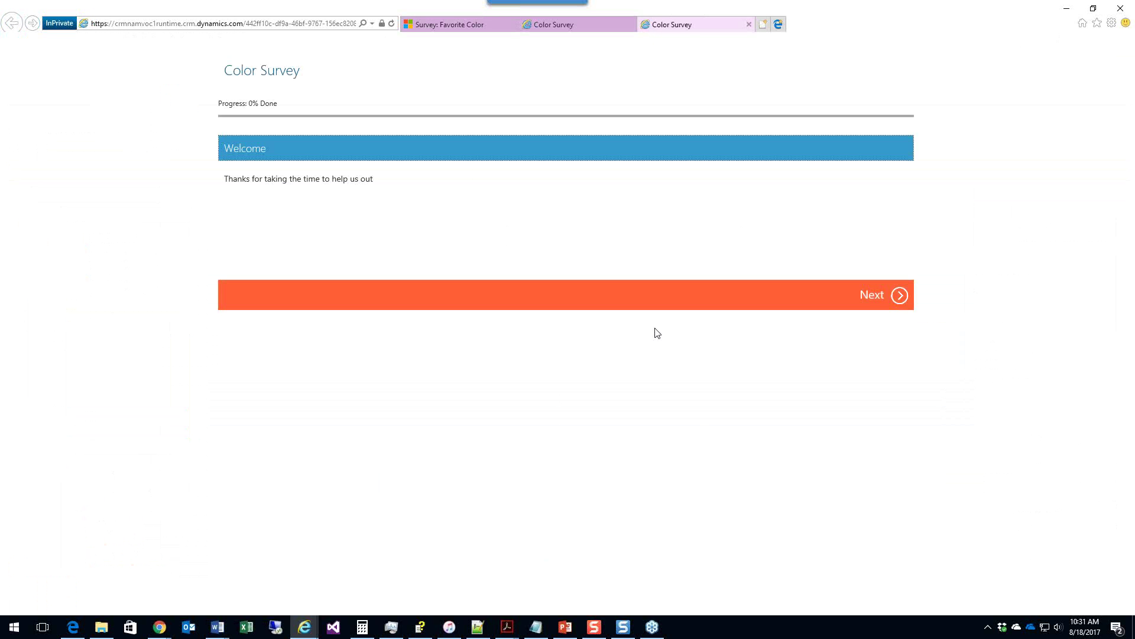
click(899, 295)
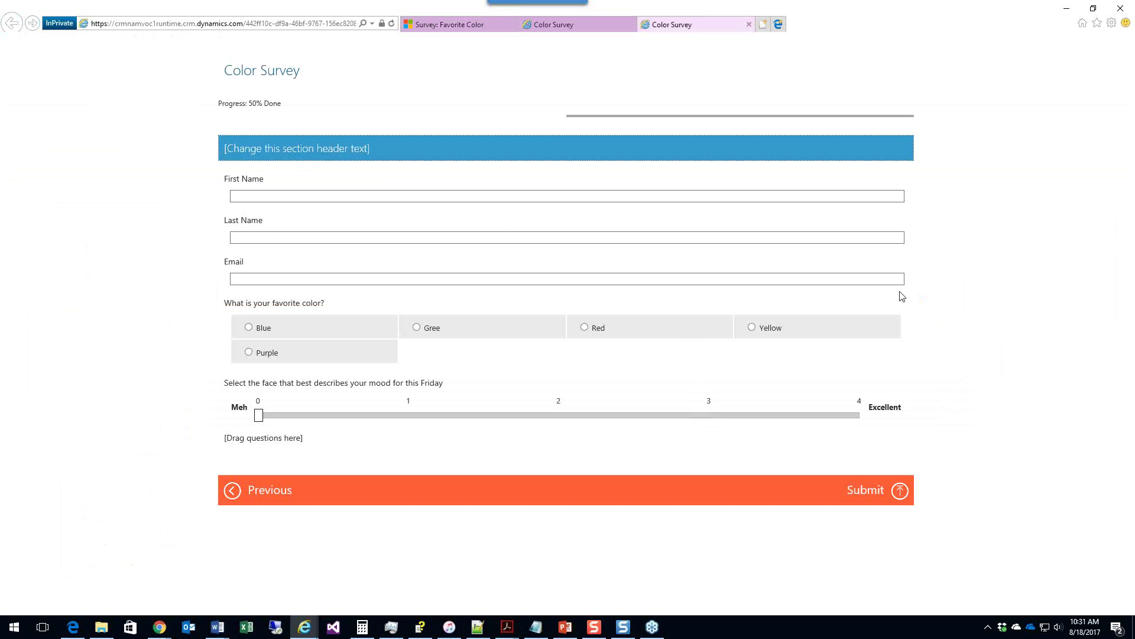
click(823, 418)
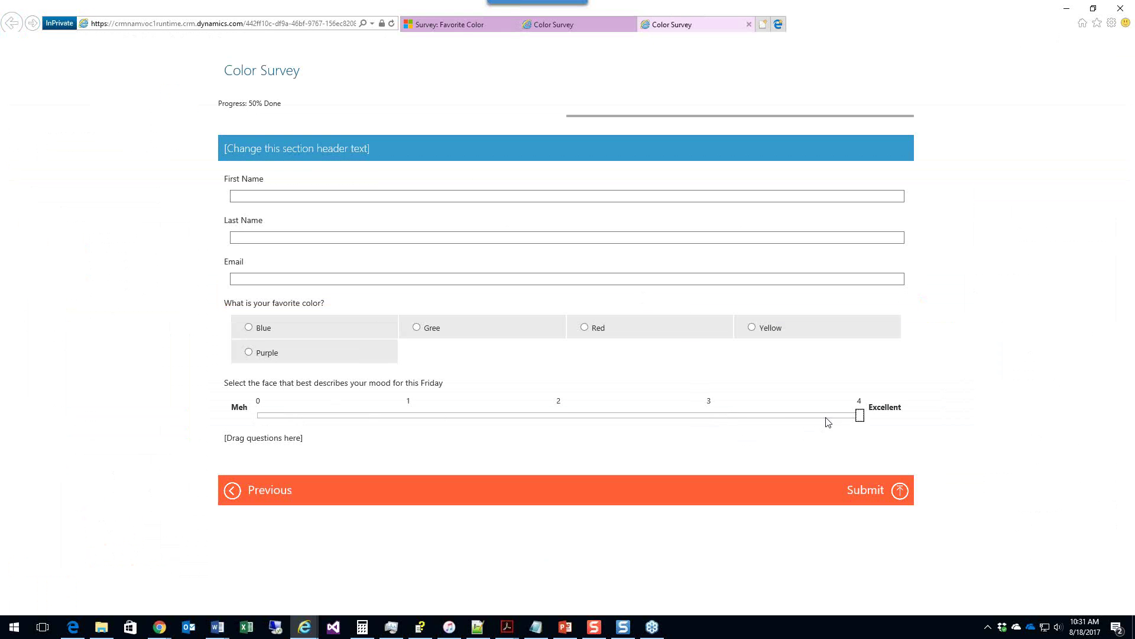
click(737, 420)
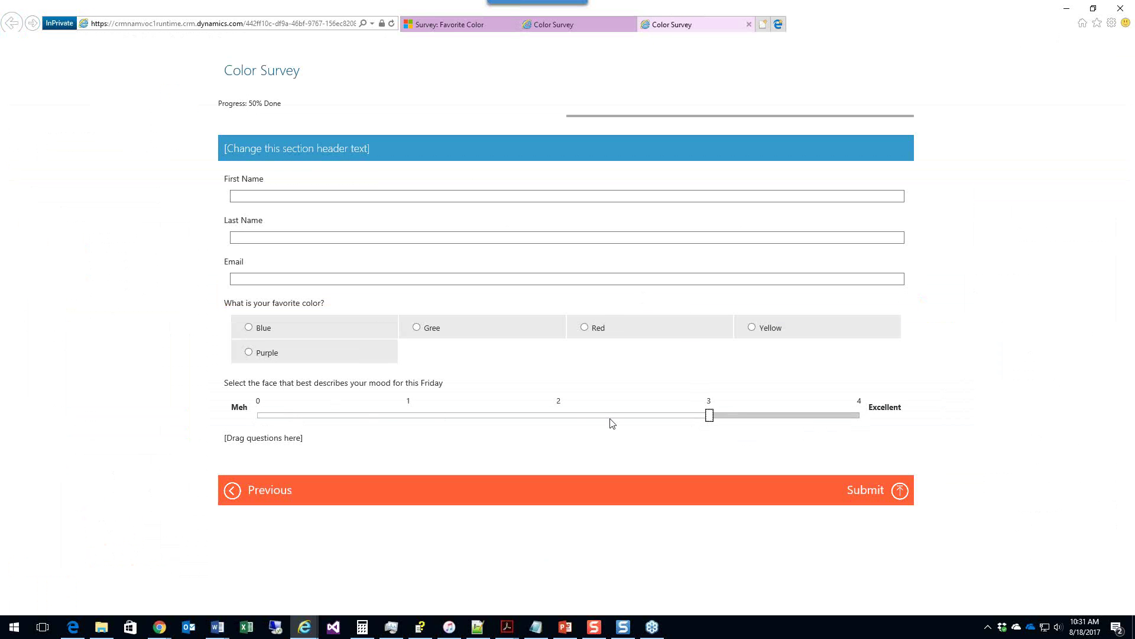
click(563, 417)
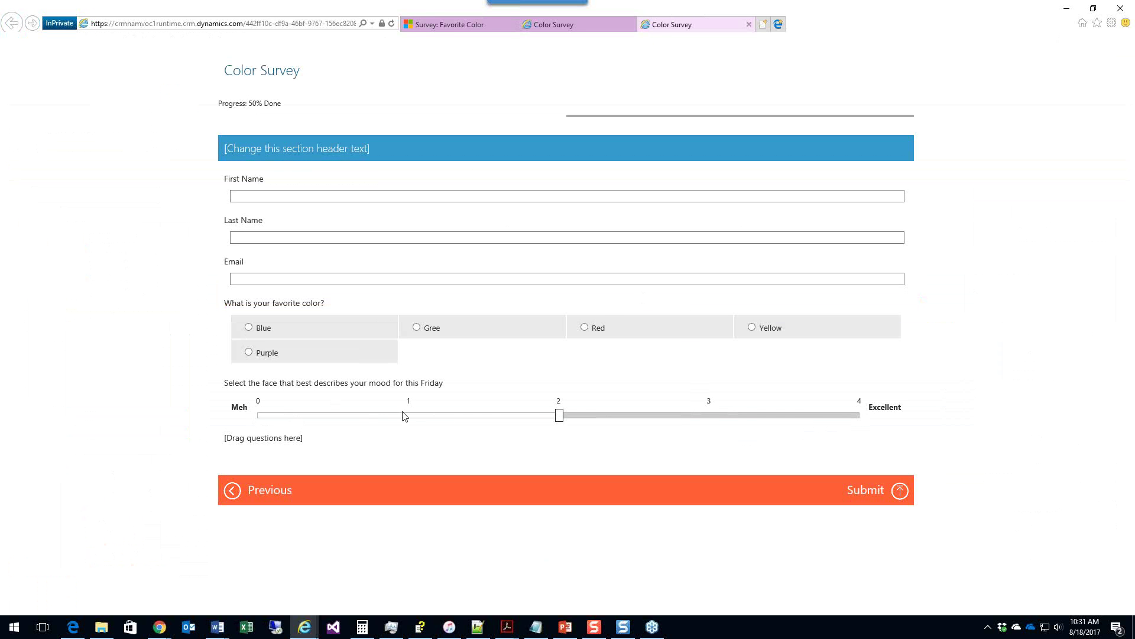
click(411, 419)
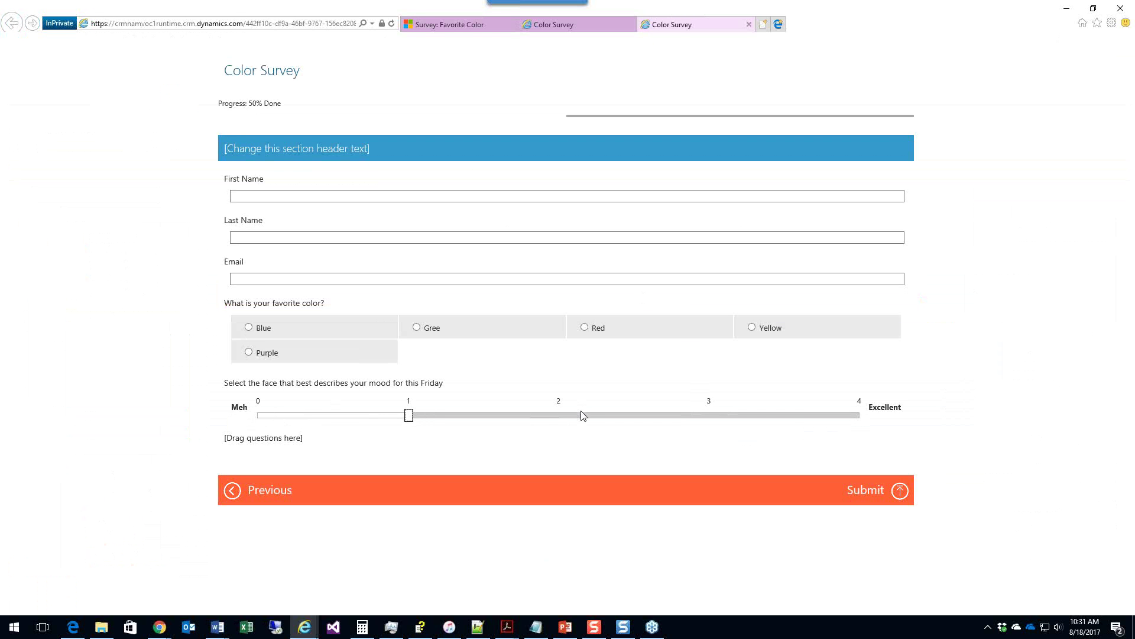
click(560, 417)
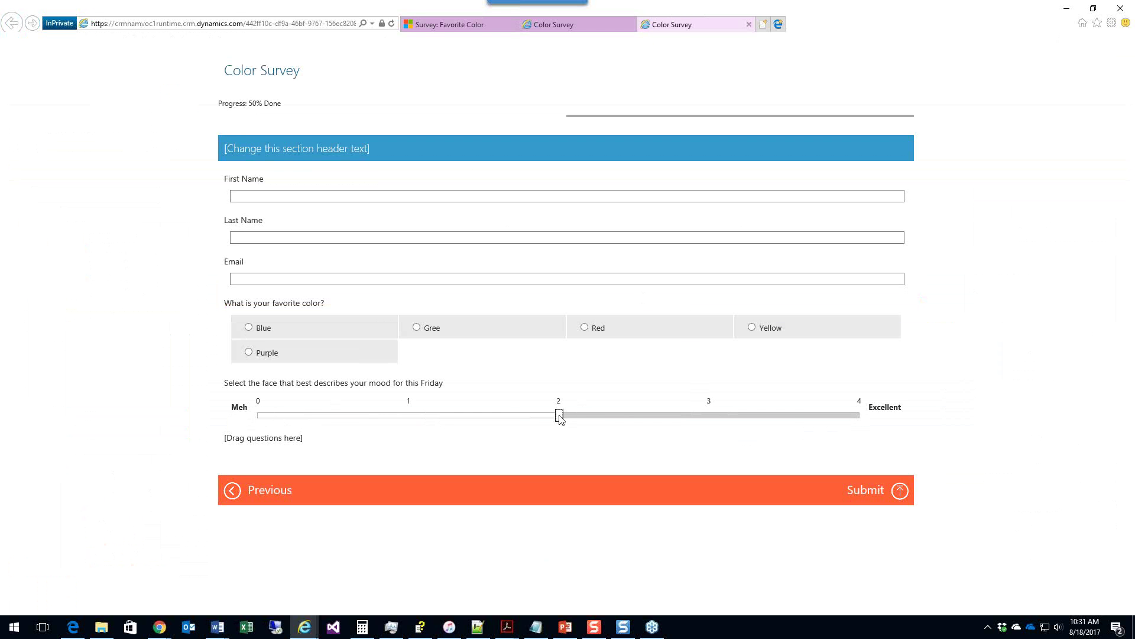
click(262, 416)
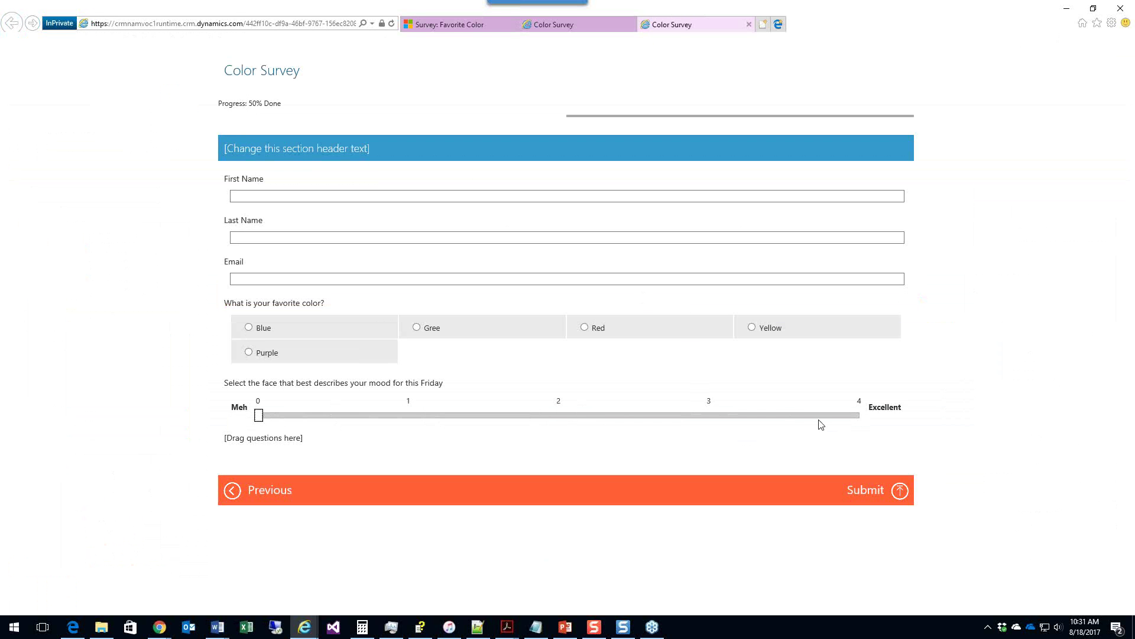
click(857, 417)
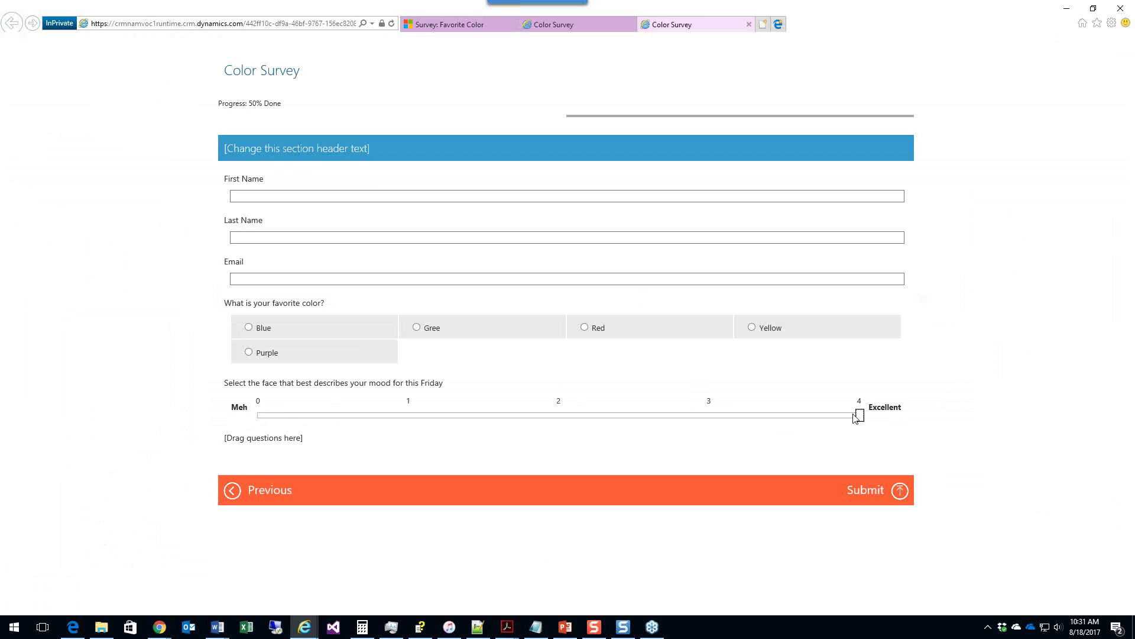
click(262, 416)
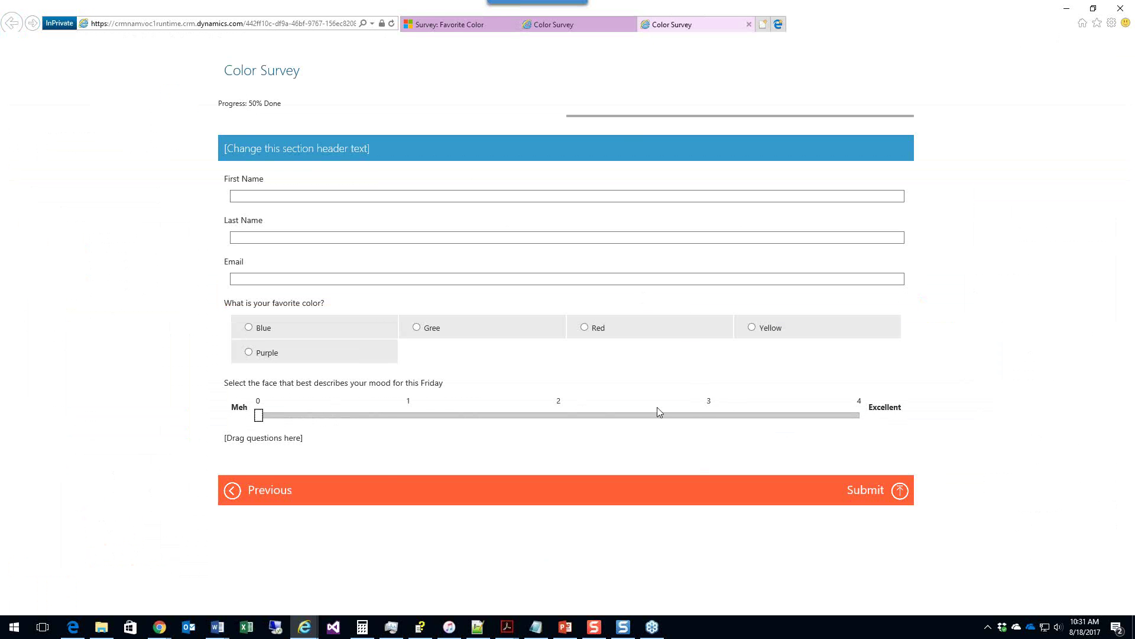
click(473, 25)
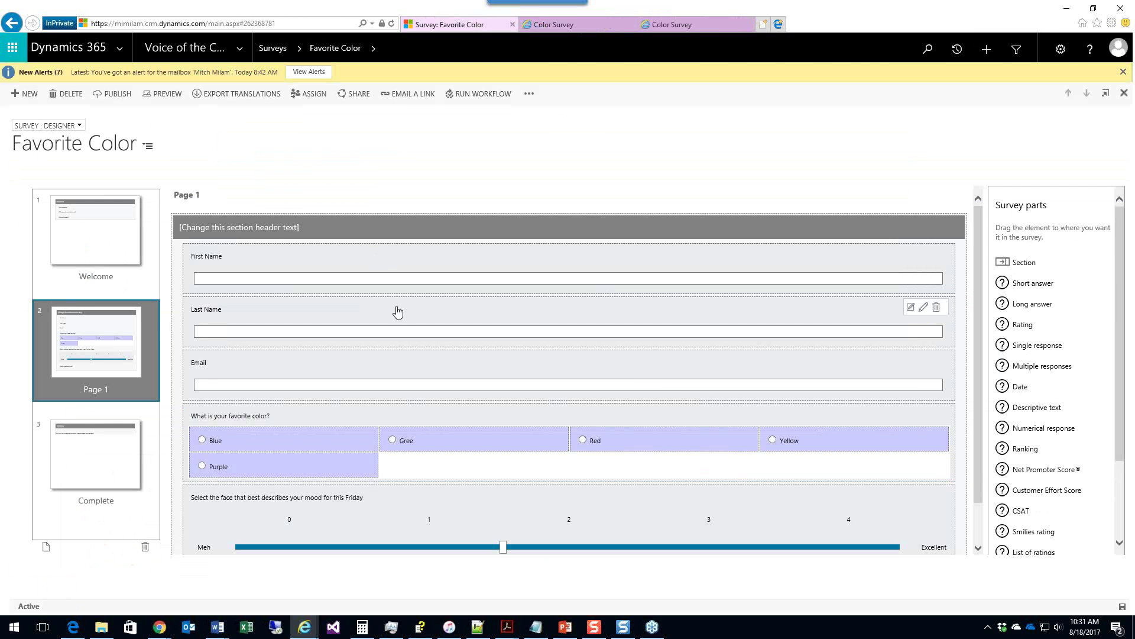
Step: Make the Email question required and map its answers to the Email field
mouse_move(931, 373)
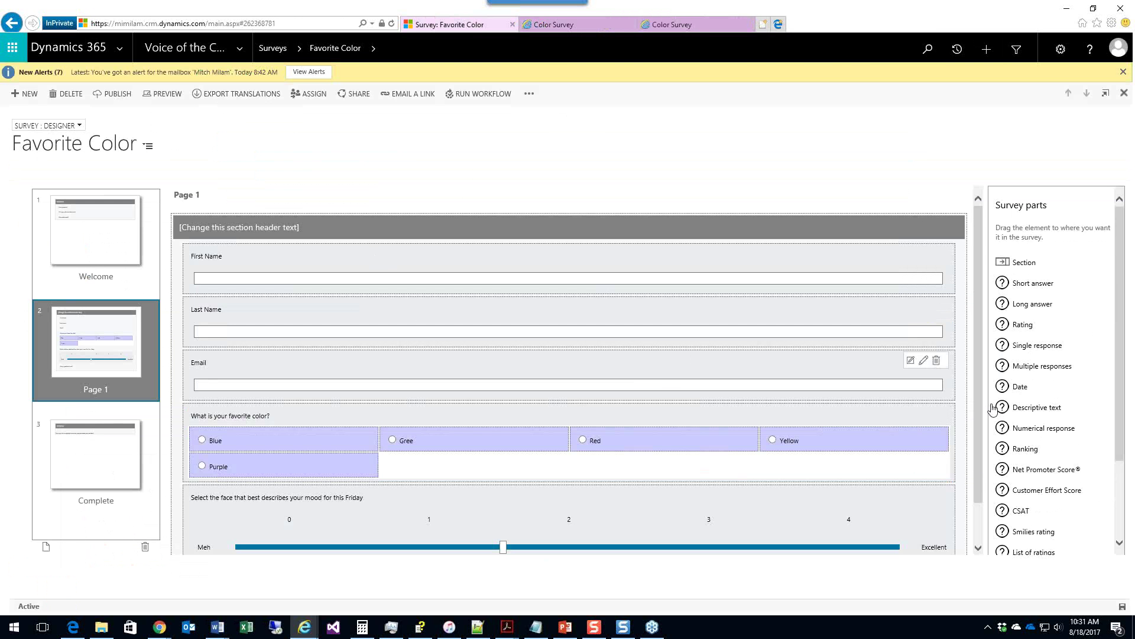
click(923, 362)
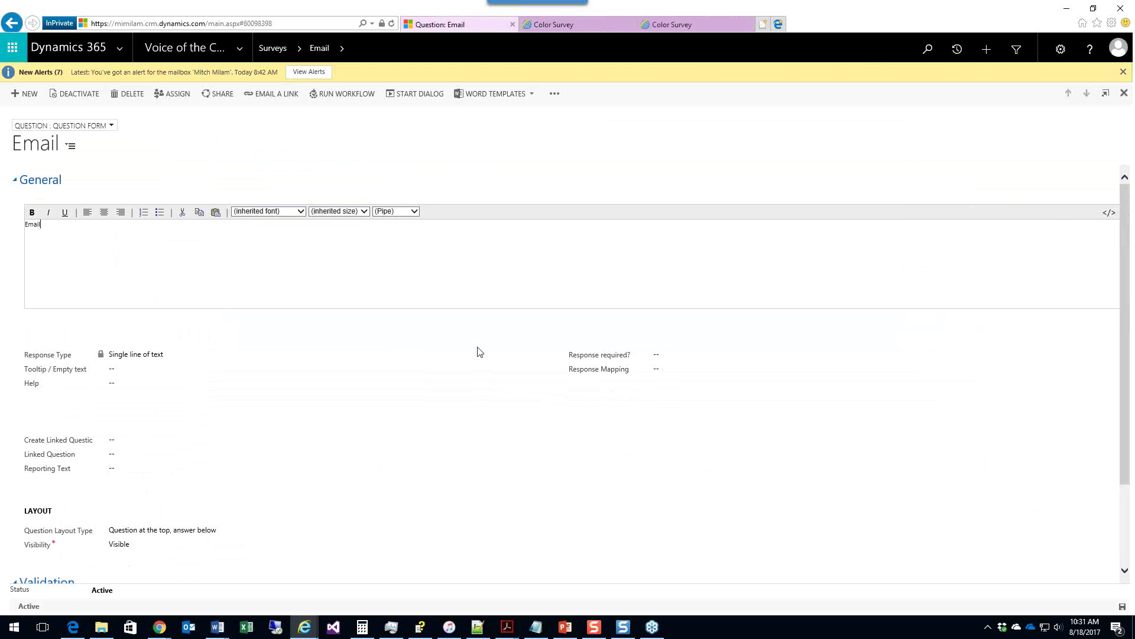
click(664, 356)
click(662, 362)
click(663, 369)
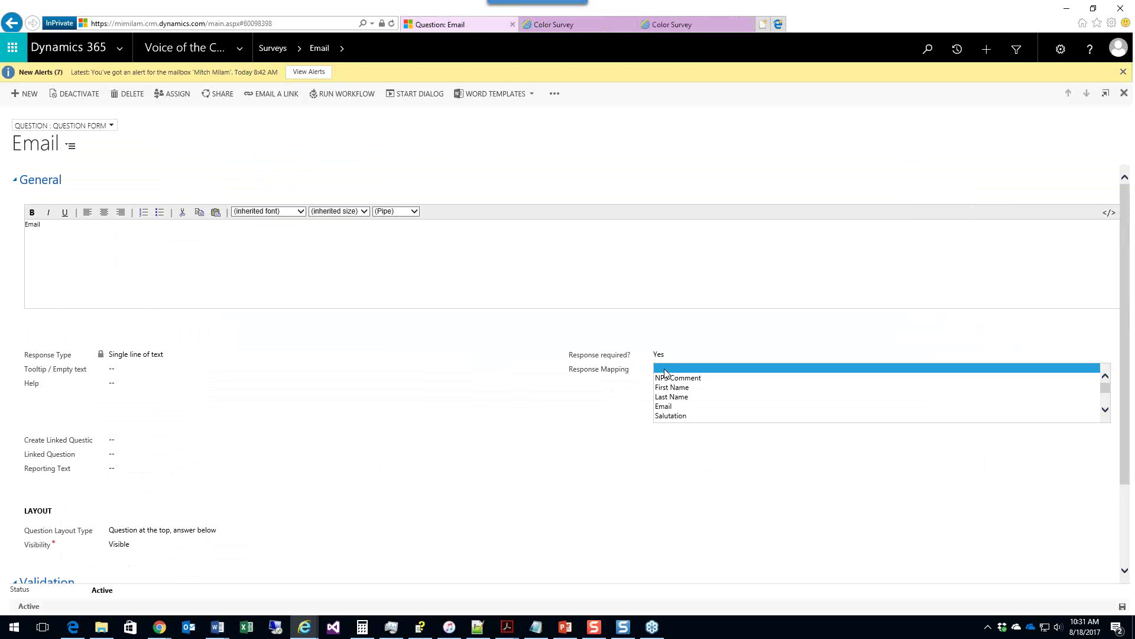
click(684, 407)
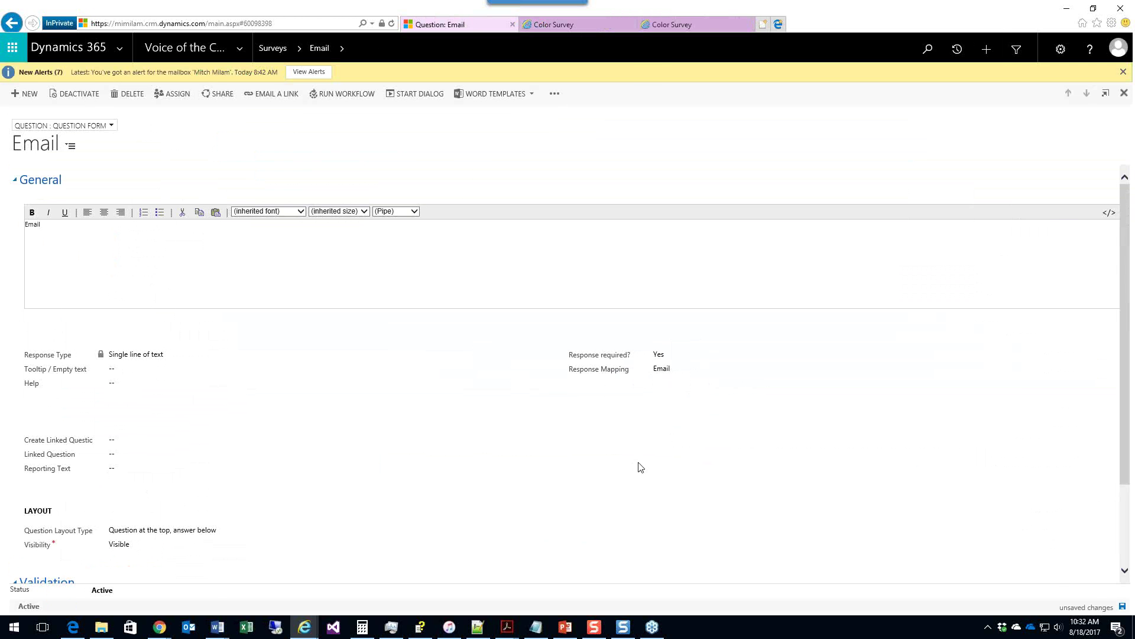
Step: Look over the Email question's validation message and regular expression fields
scroll(639, 464, down, 3)
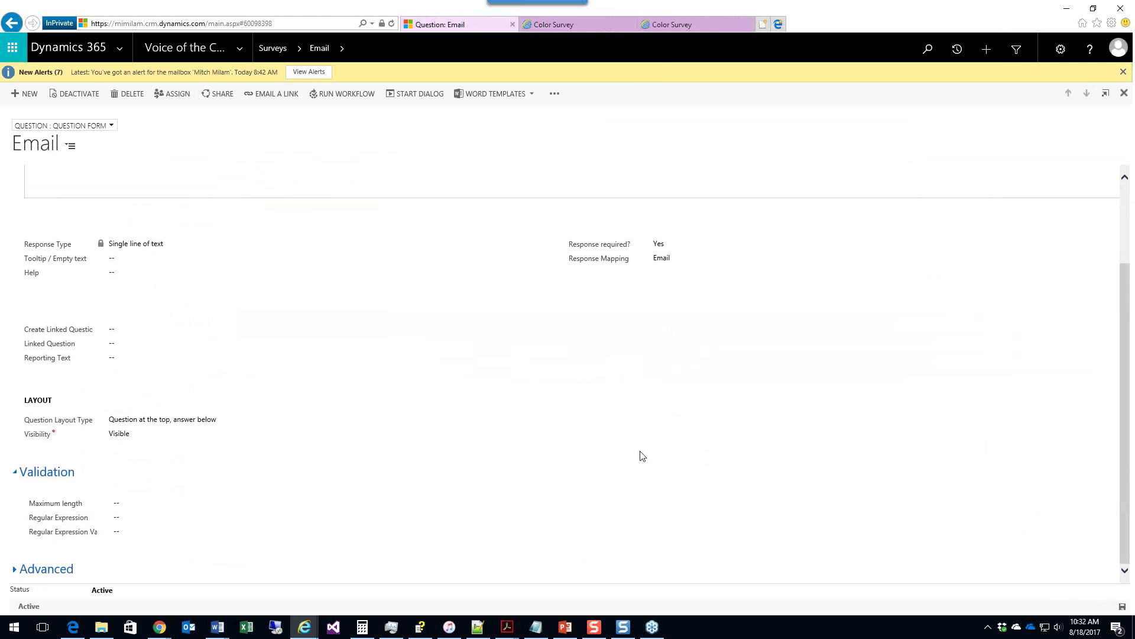
click(131, 531)
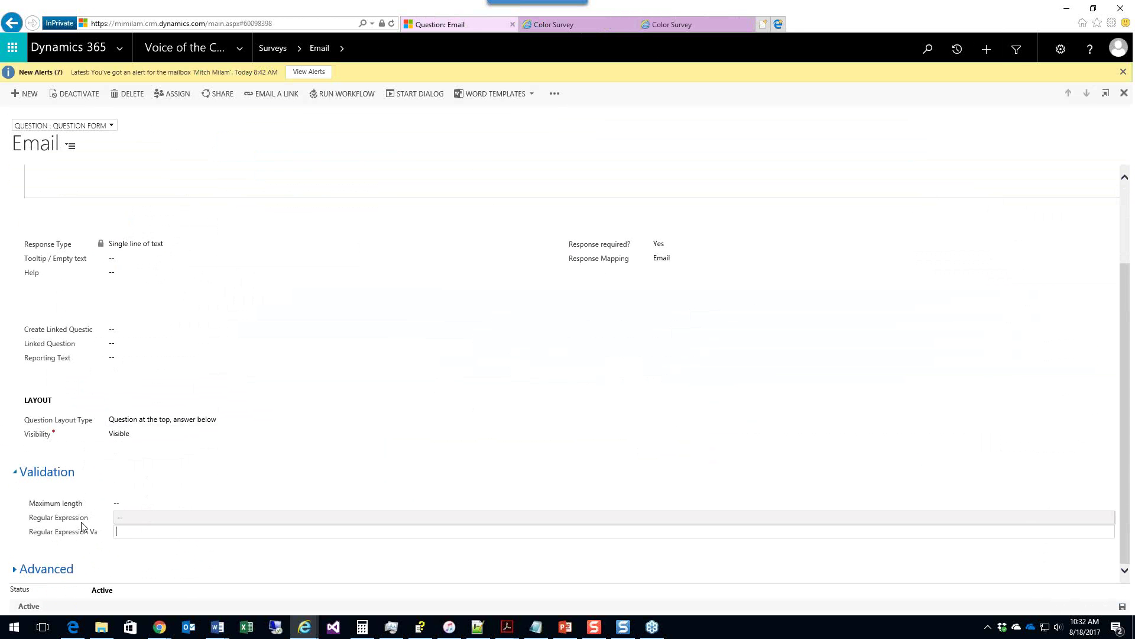
click(149, 520)
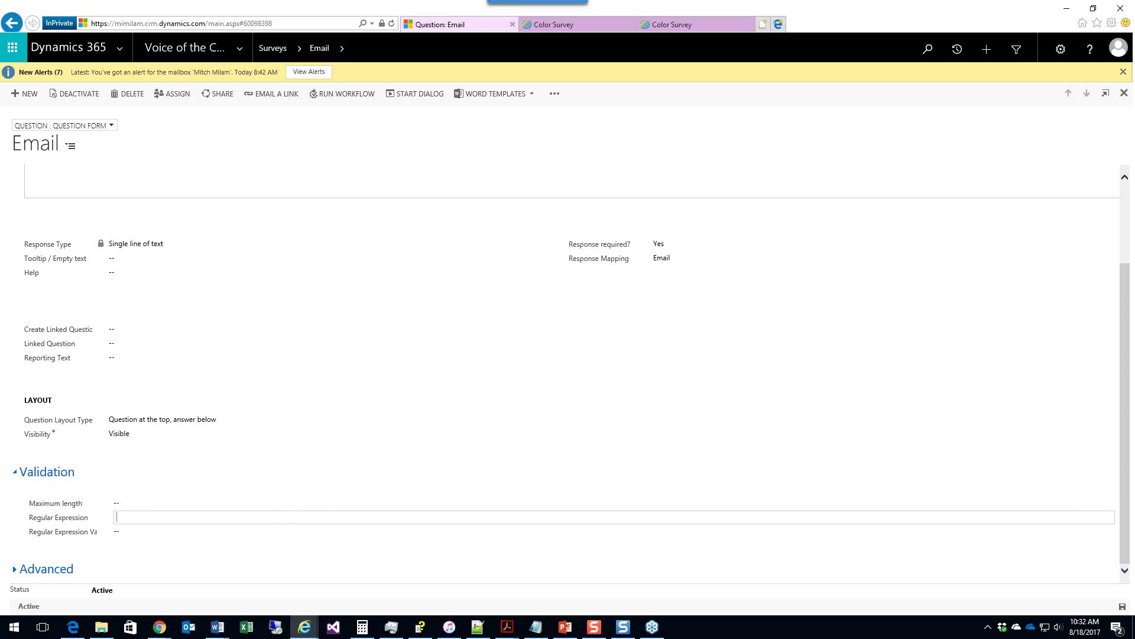
key(alt+Tab)
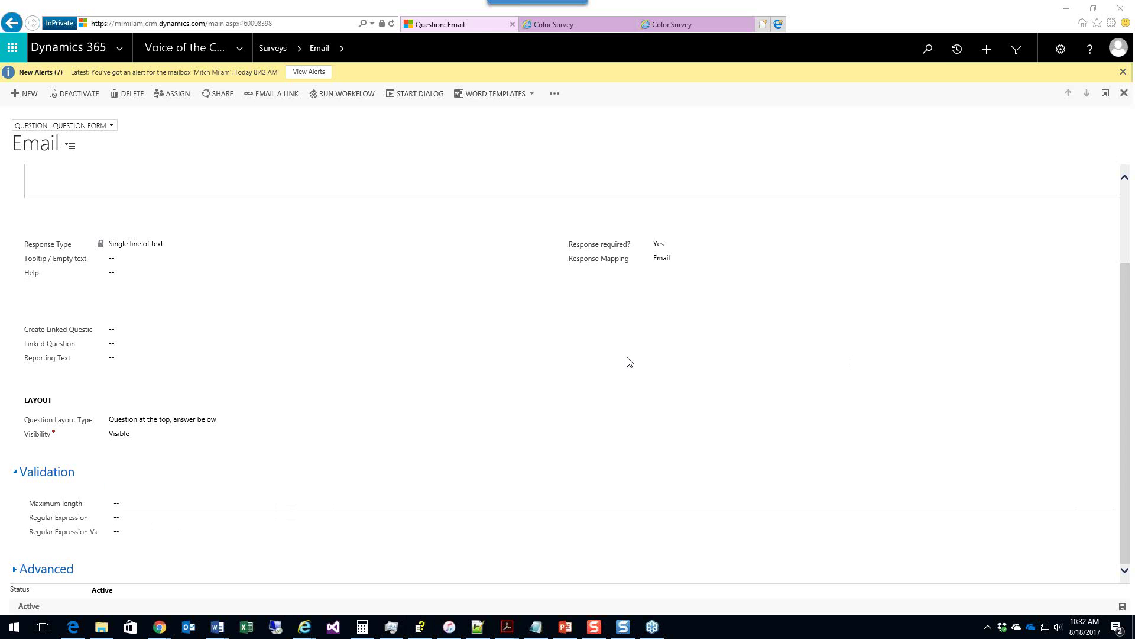
Step: Search Google for 'email regular expression' in a new tab and open emailregex.com
click(763, 24)
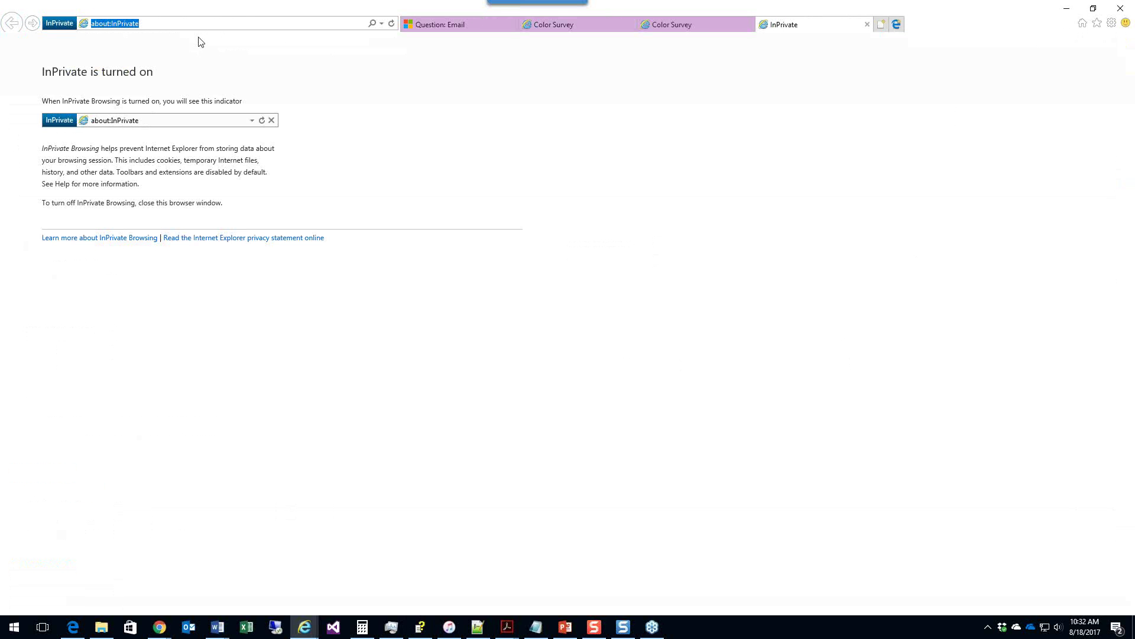
text(email)
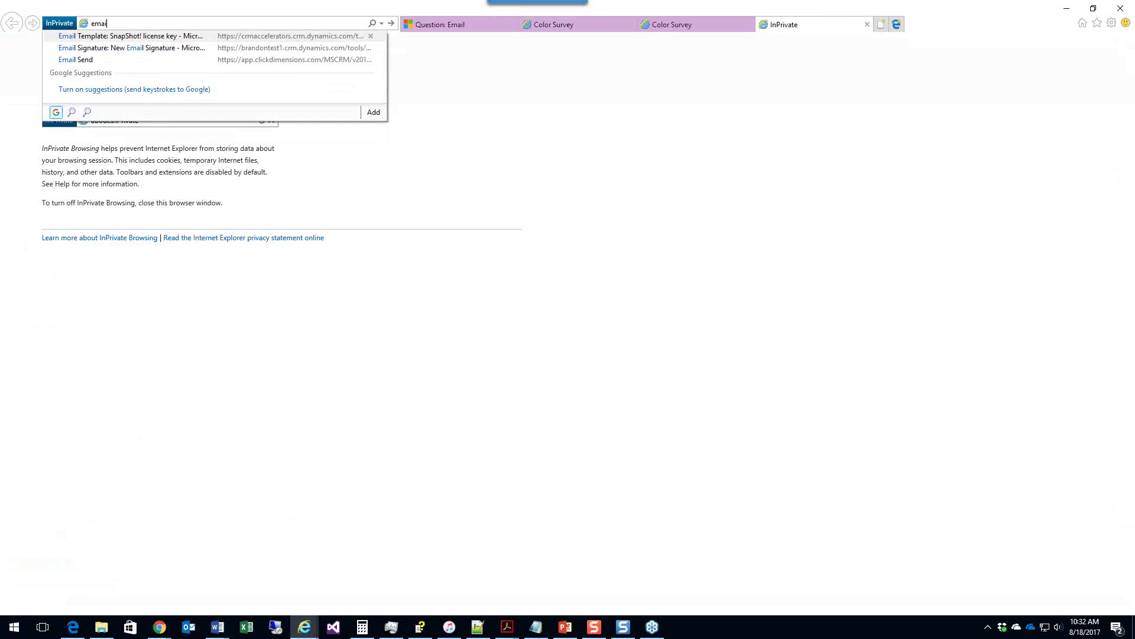
text( regular expression)
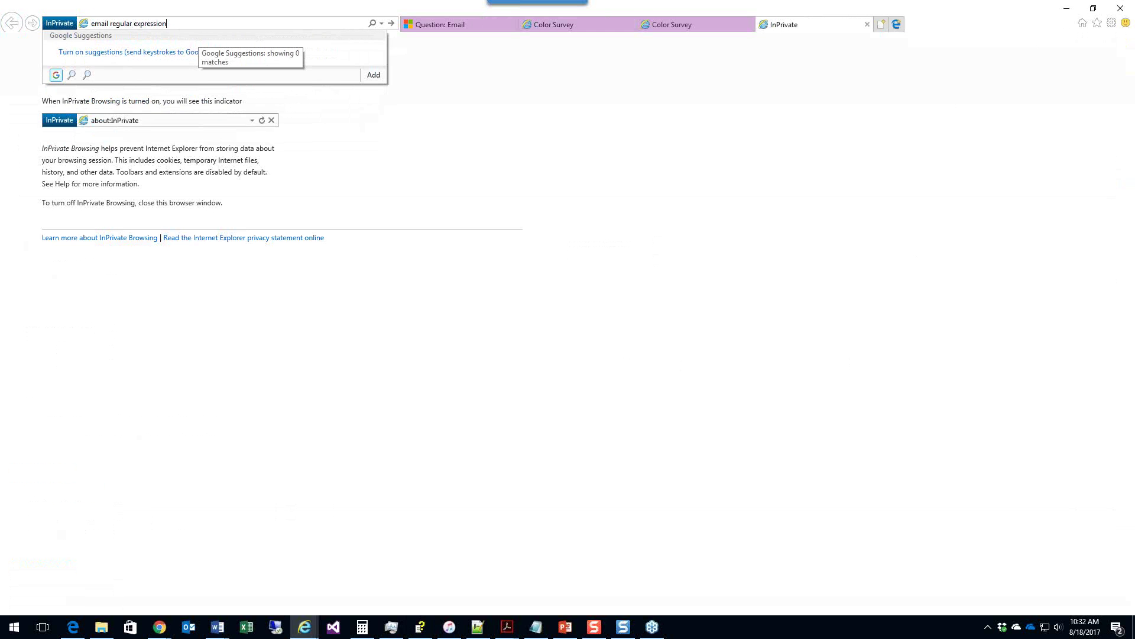
key(Return)
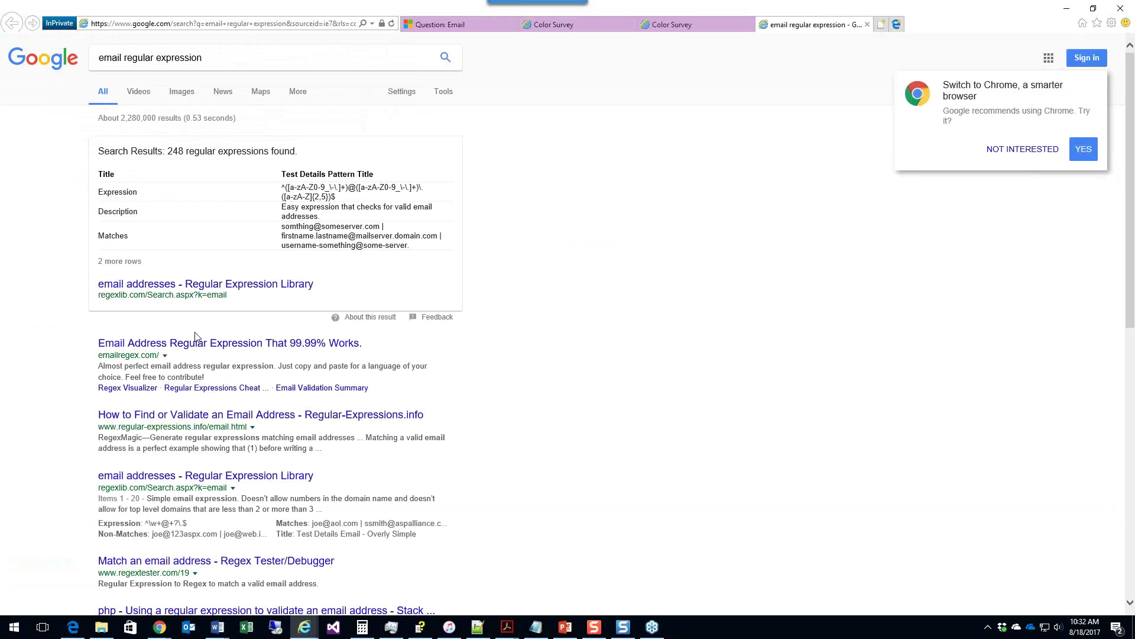
click(197, 338)
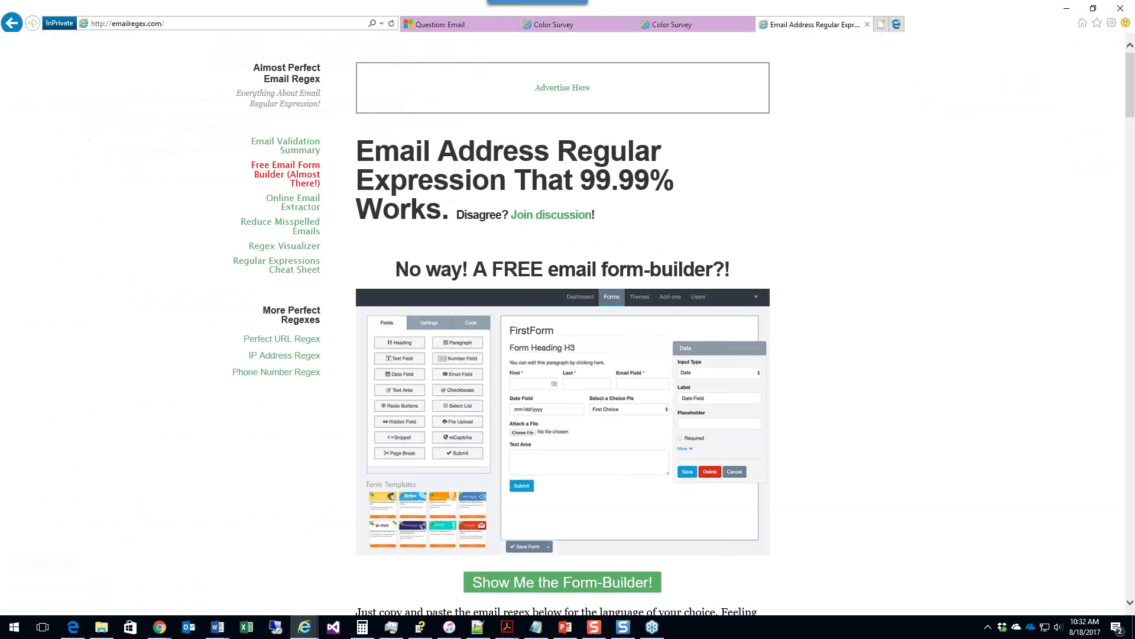
Step: Select the full RFC 5322 general email regex on emailregex.com, then return to the Email question form
scroll(1108, 92, down, 15)
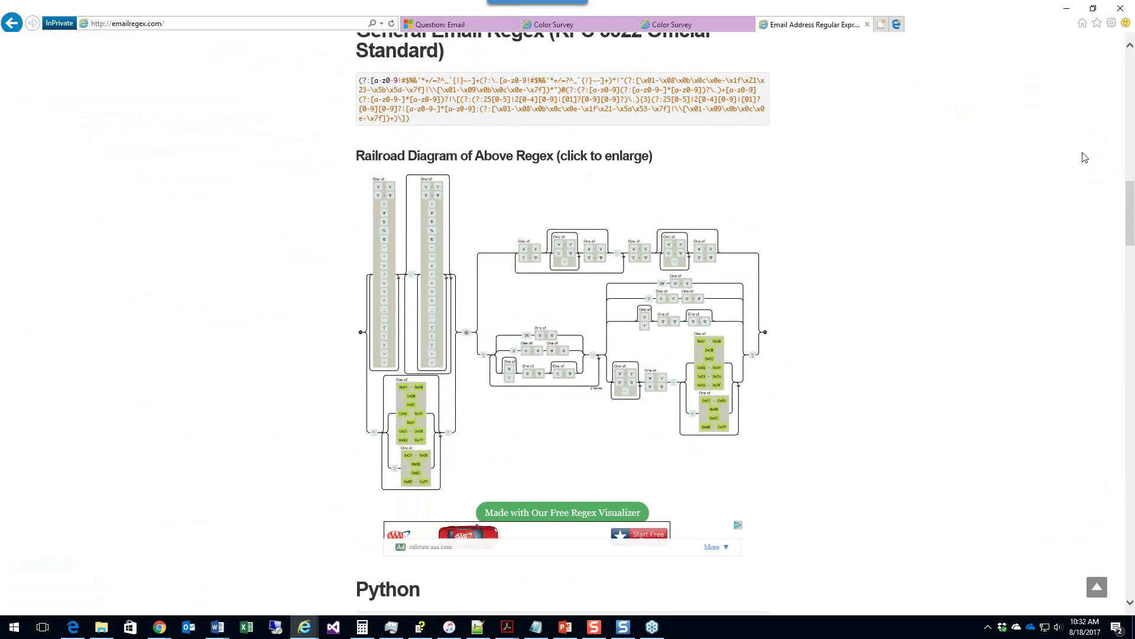
scroll(1083, 158, up, 2)
scroll(1085, 157, up, 1)
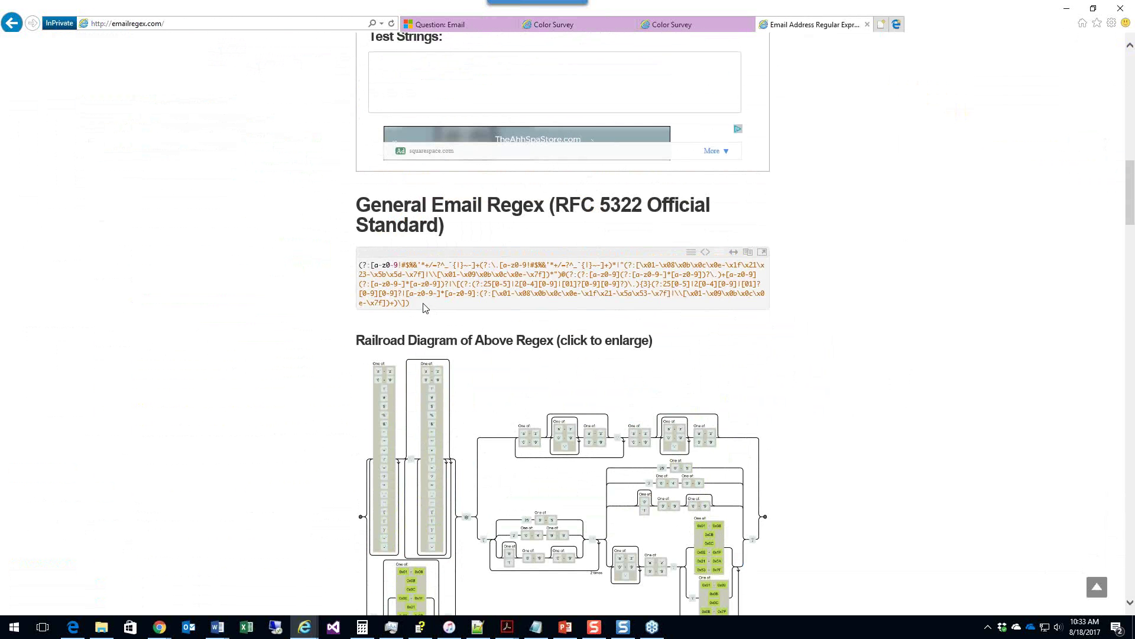
drag(410, 303, 358, 264)
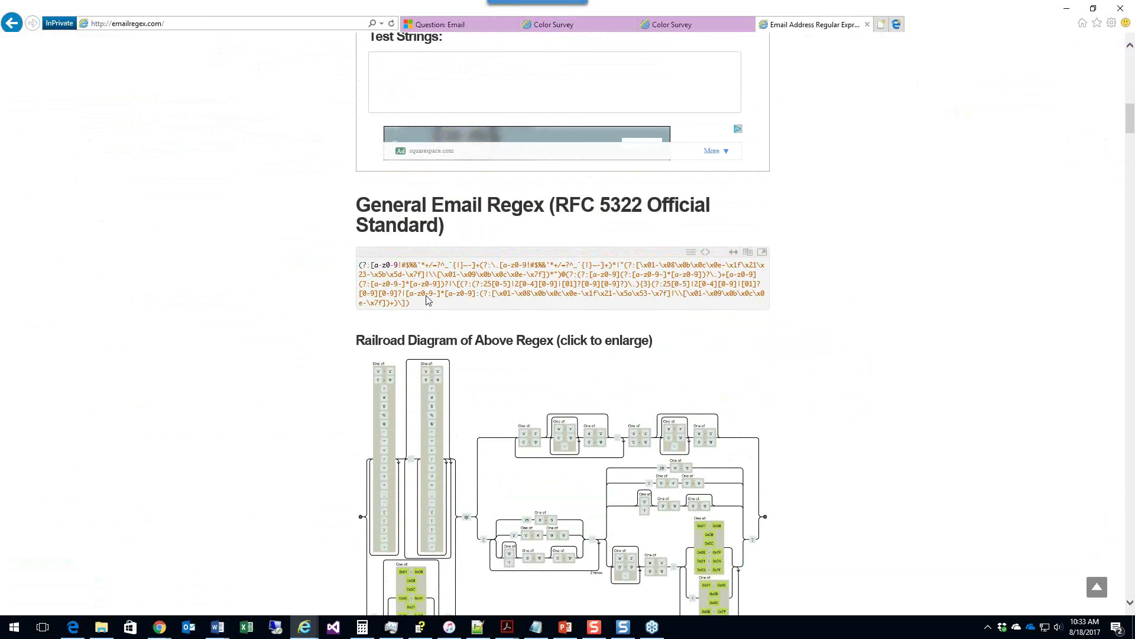
drag(412, 303, 362, 264)
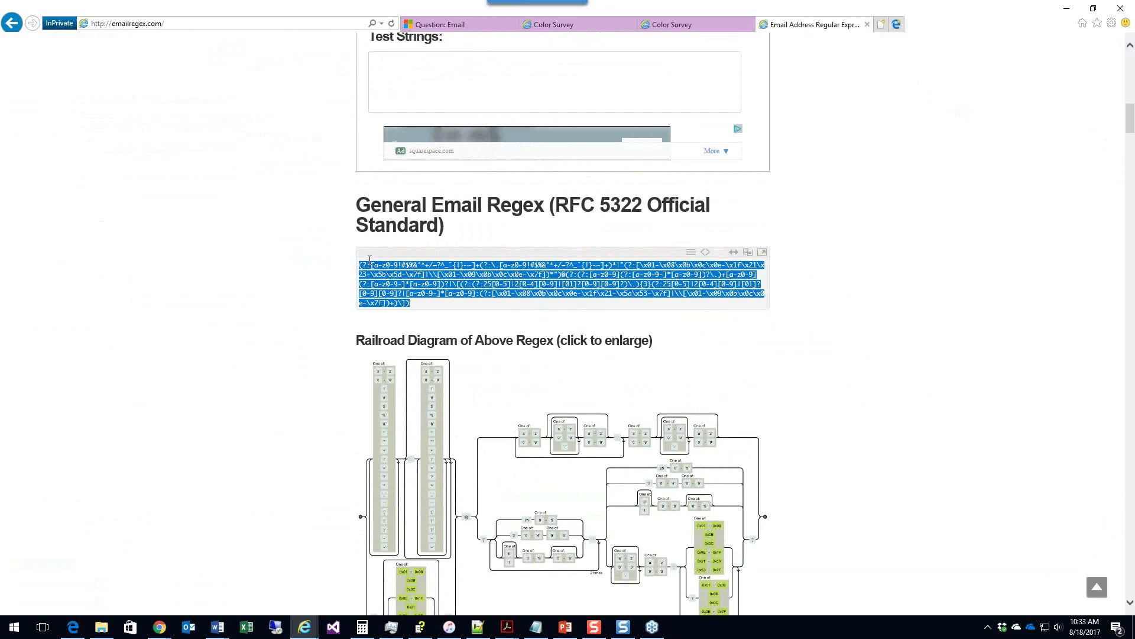
click(441, 25)
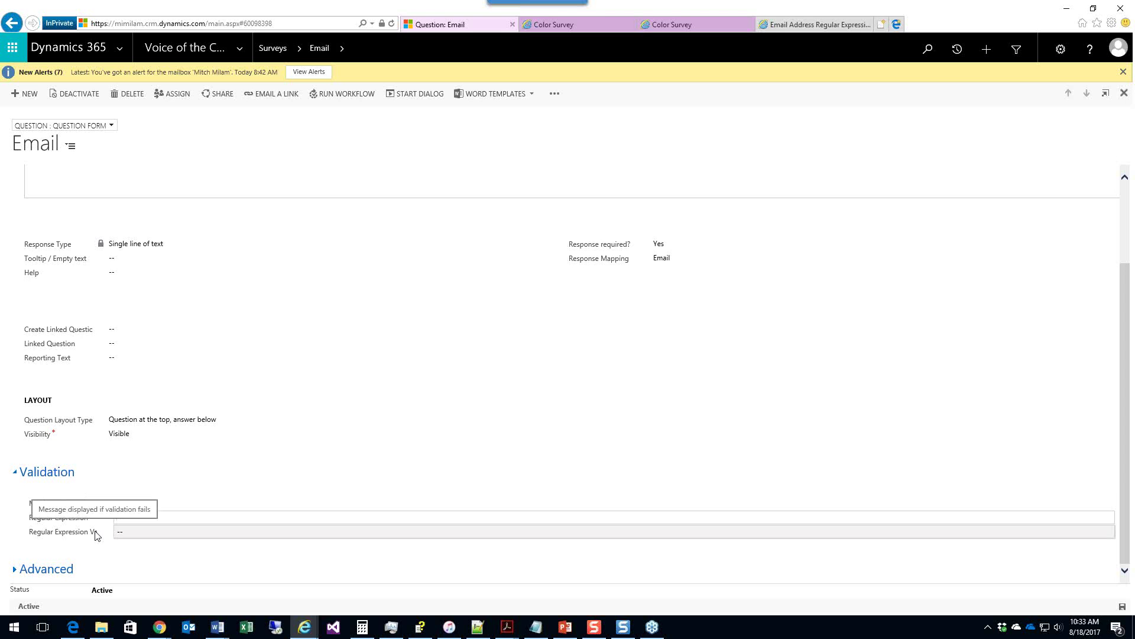
Step: Give the Email question the RFC 5322 regex and the message 'This appears to be an invalid email'
key(ctrl+v)
click(149, 531)
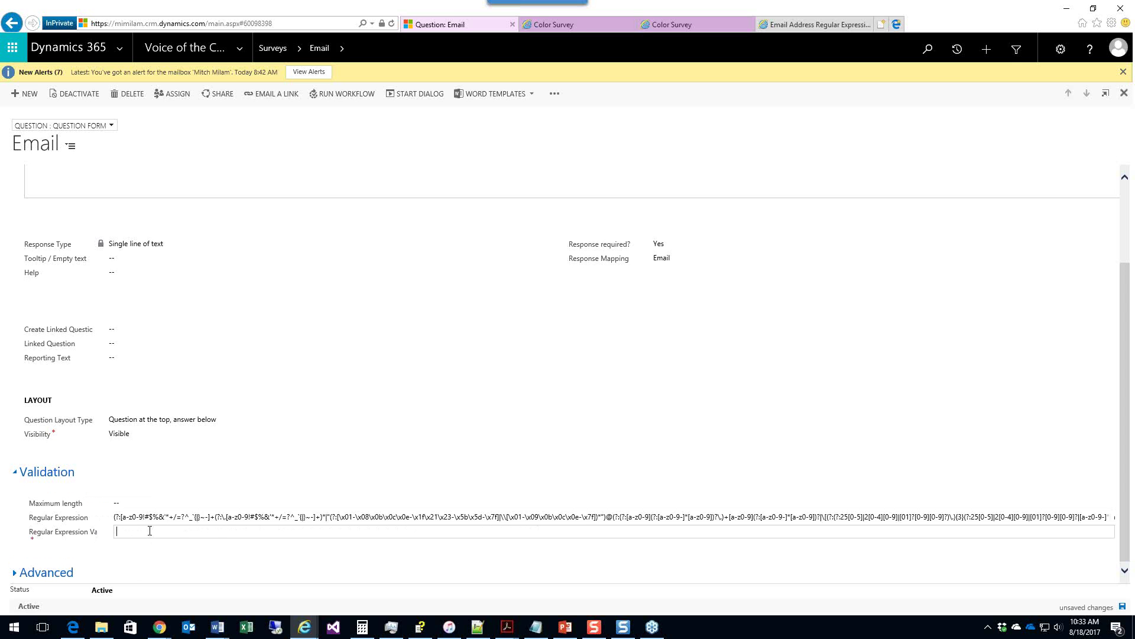
text(This appears to)
key(BackSpace)
key(BackSpace)
key(BackSpace)
key(BackSpace)
key(BackSpace)
text(ears to be an invalid ema)
click(796, 30)
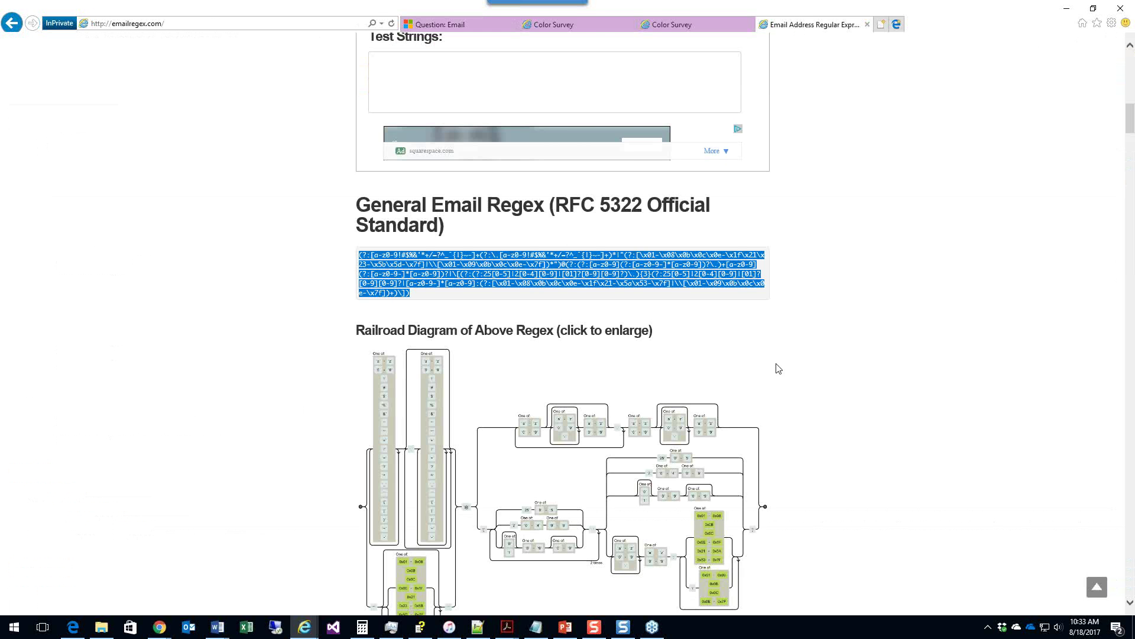
click(834, 372)
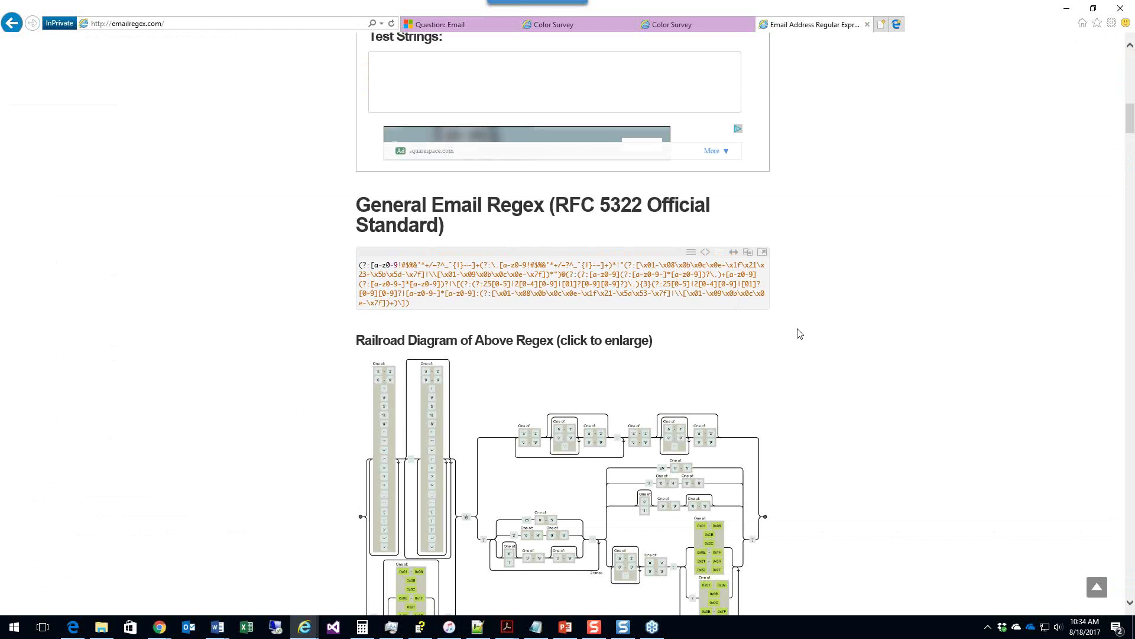
scroll(798, 331, down, 5)
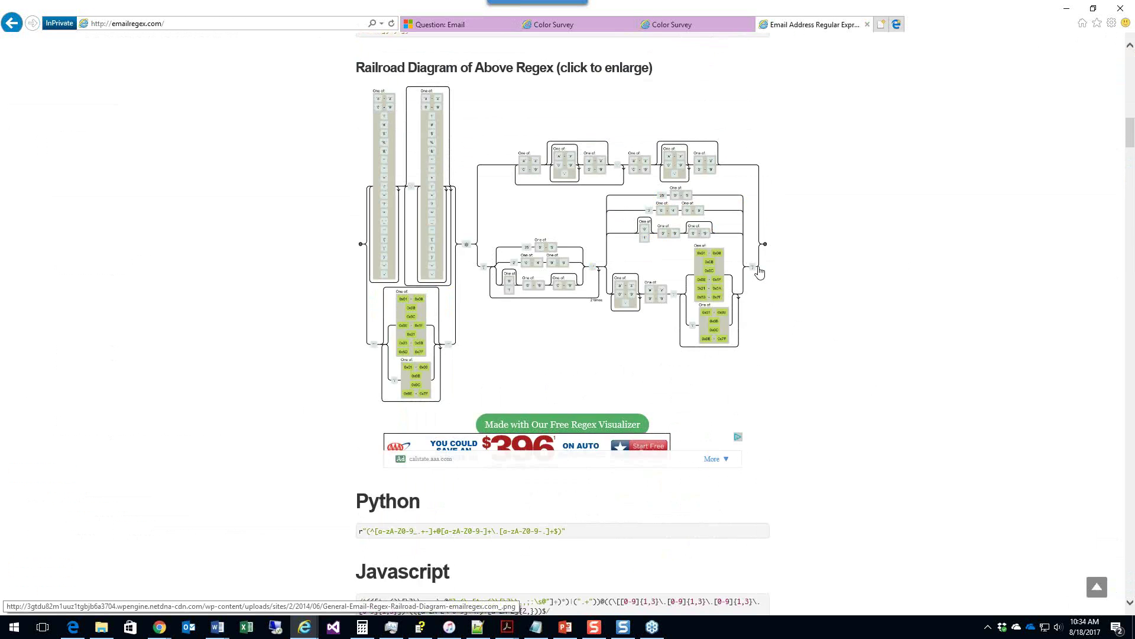
scroll(761, 272, down, 3)
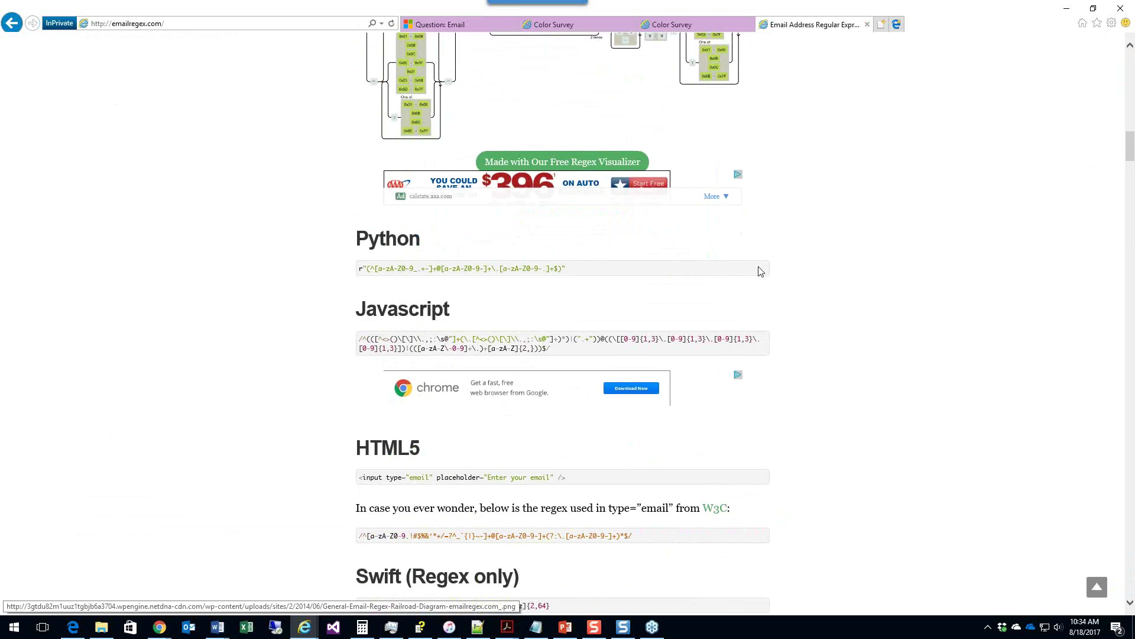
scroll(761, 272, up, 4)
scroll(760, 272, down, 4)
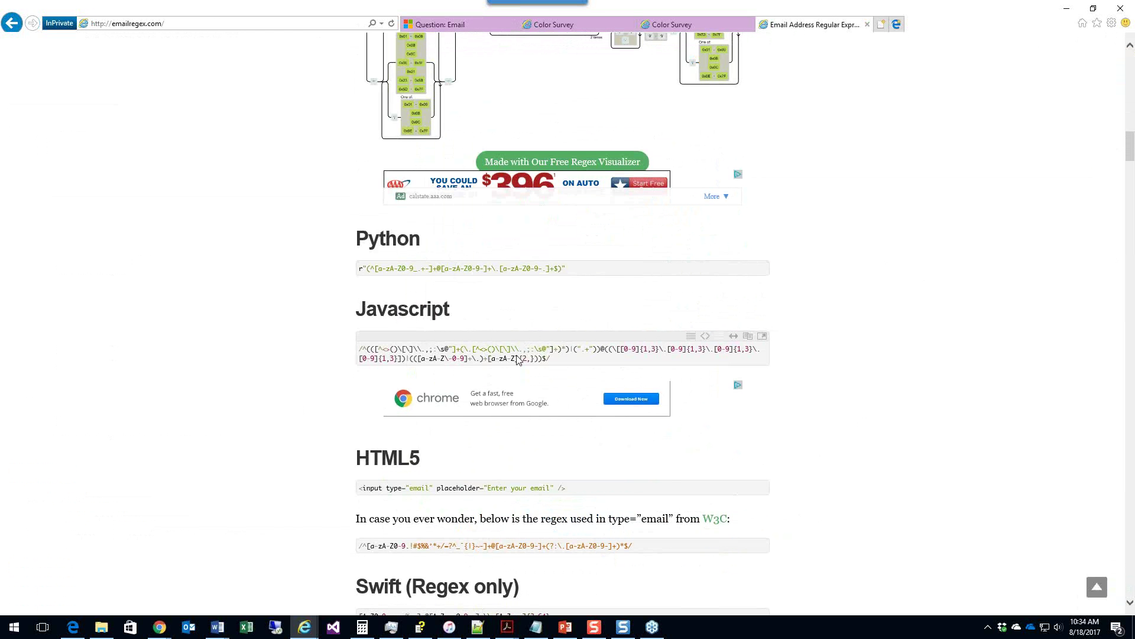
scroll(896, 277, down, 2)
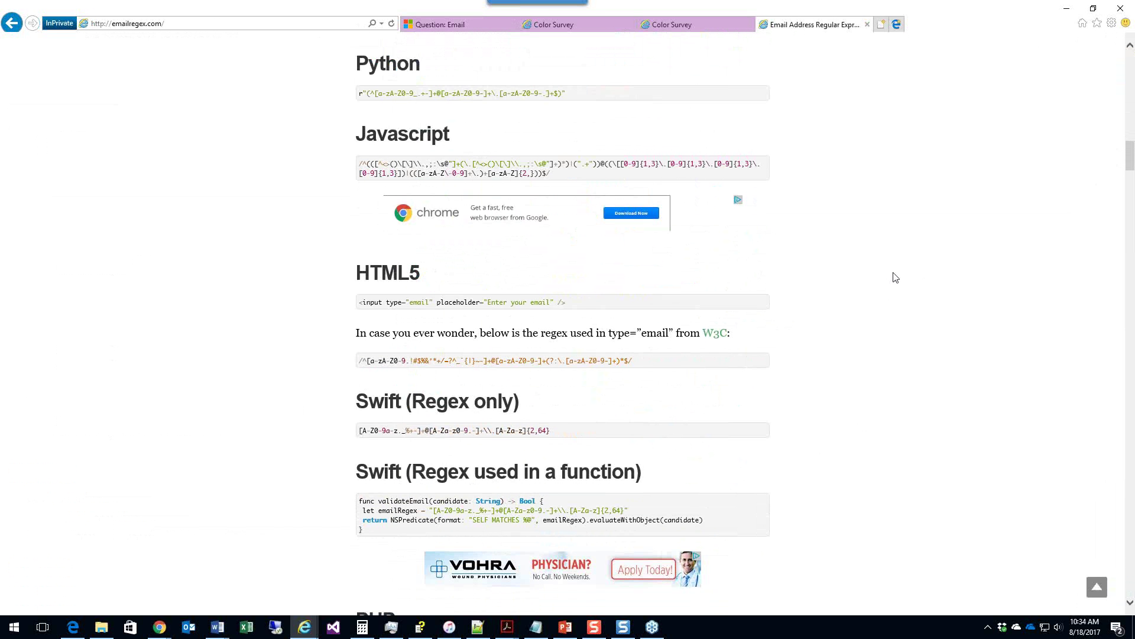
Step: Close the Email question form and publish the Favorite Color survey
click(457, 30)
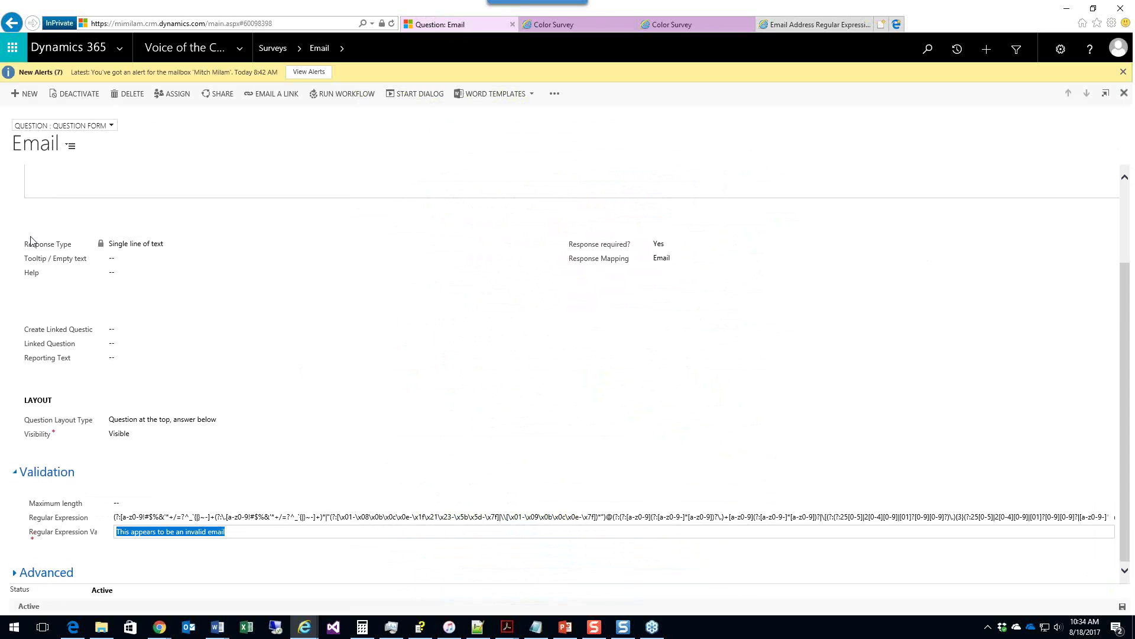
click(1125, 98)
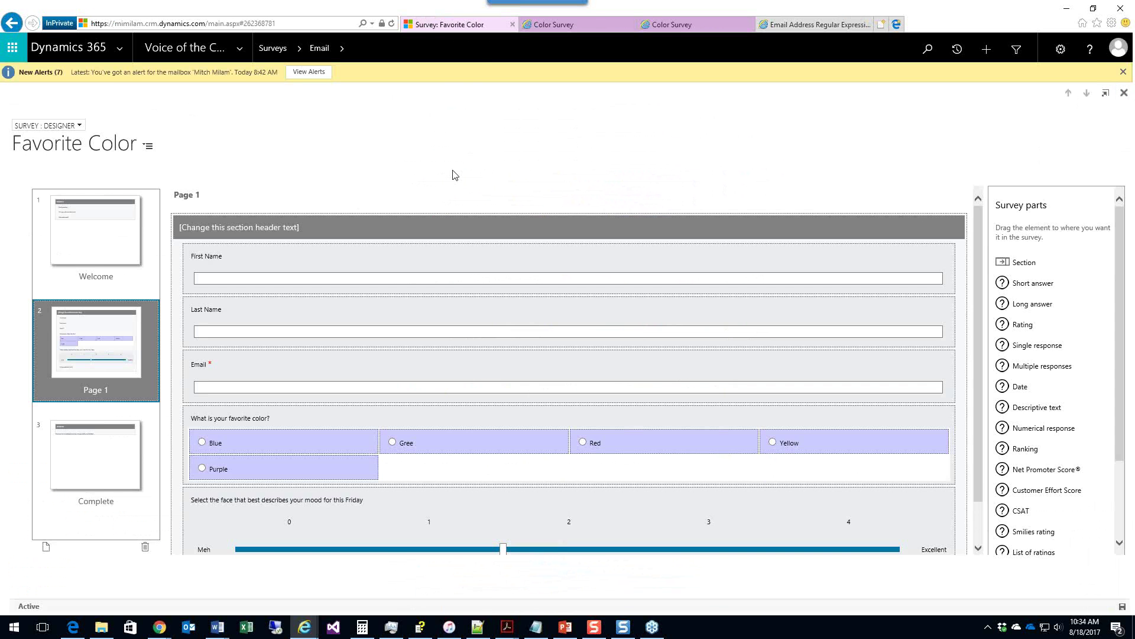
click(116, 94)
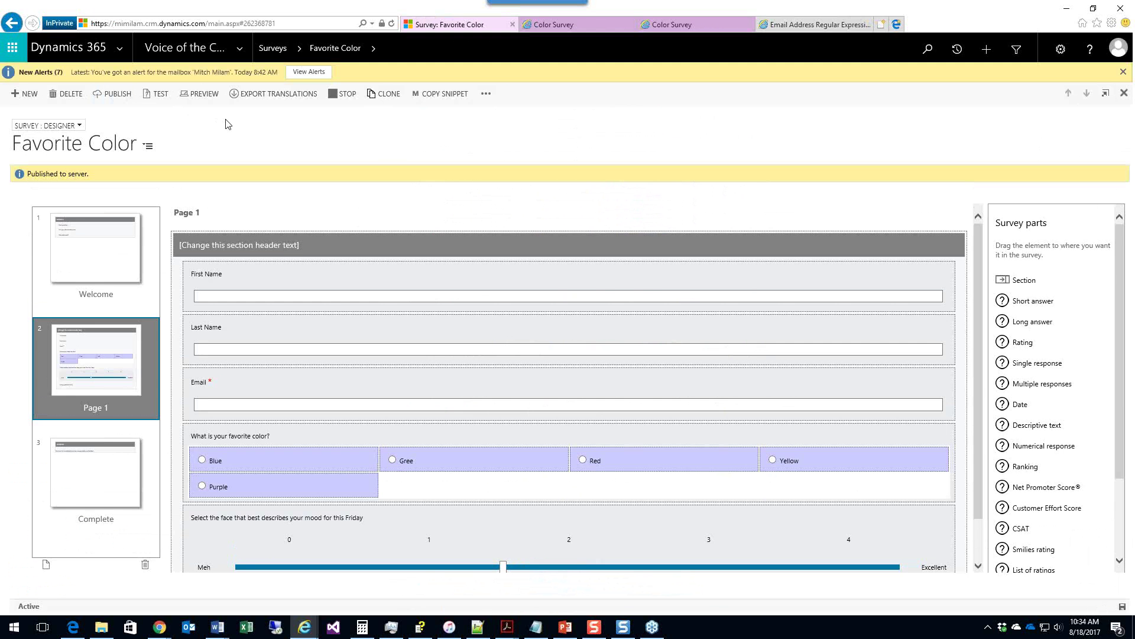
Step: Start a test run and enter a first name, last name and a corrected valid email address
click(157, 93)
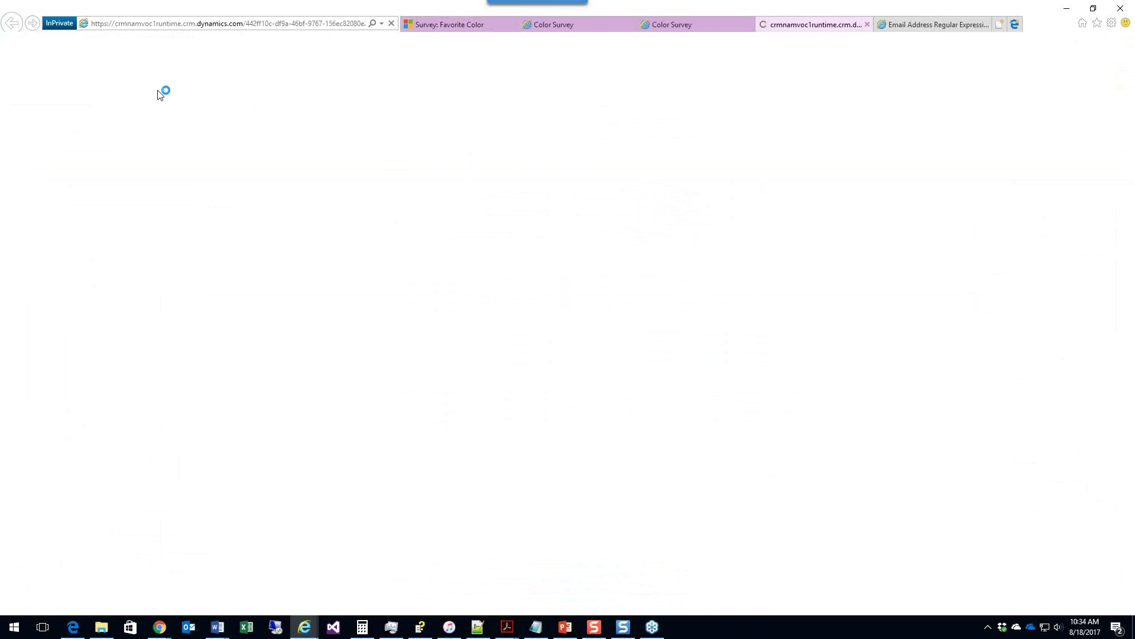
click(900, 295)
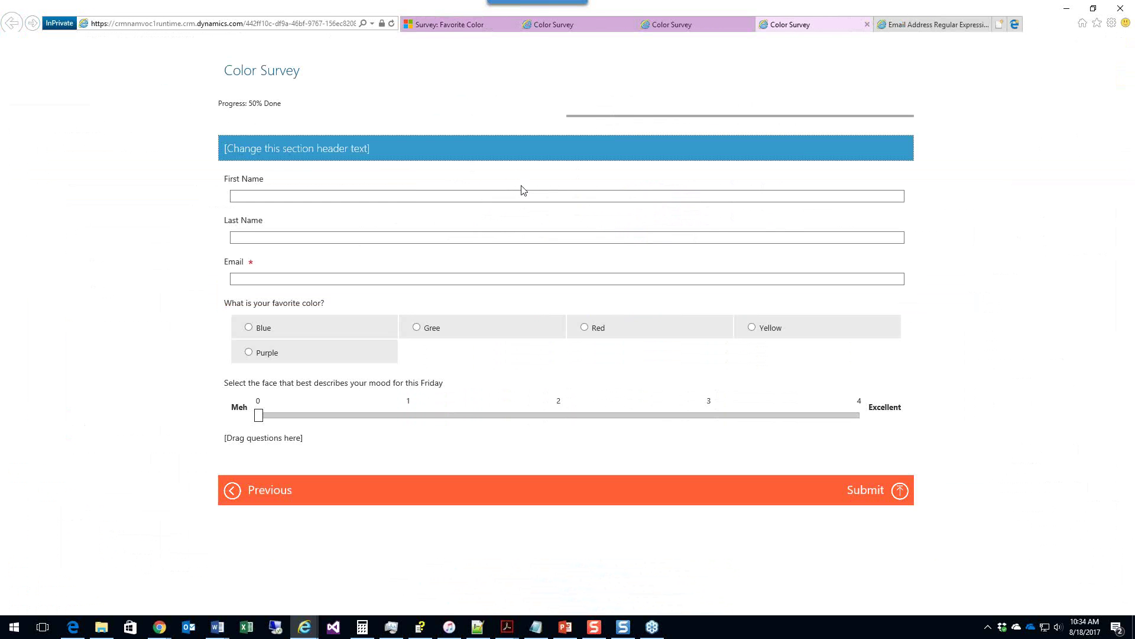
click(411, 192)
text(bob)
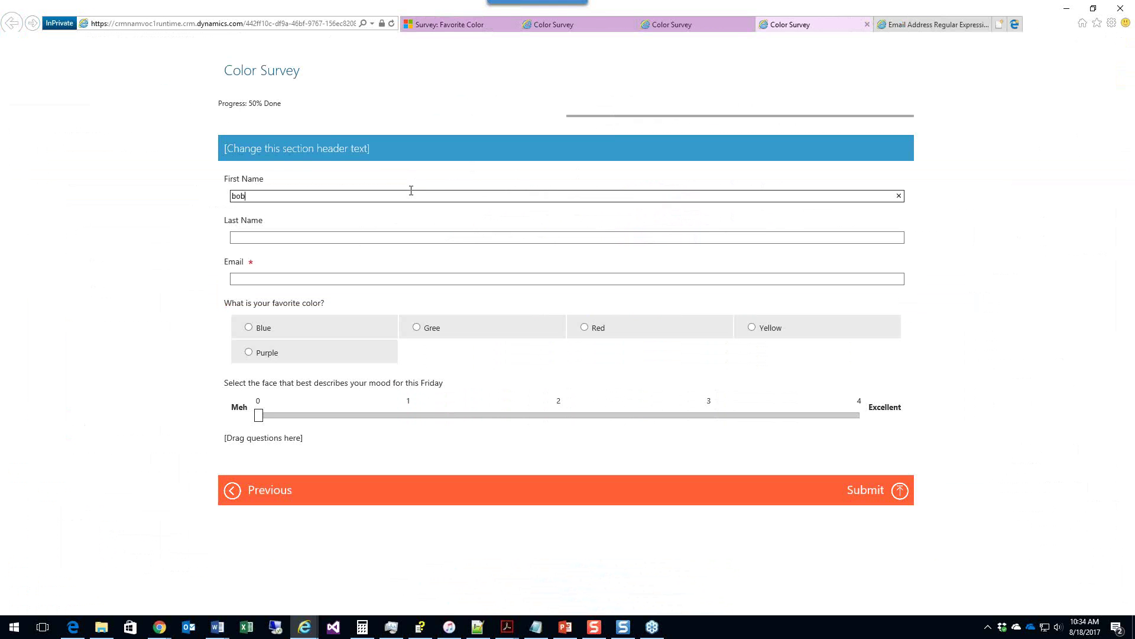
key(Tab)
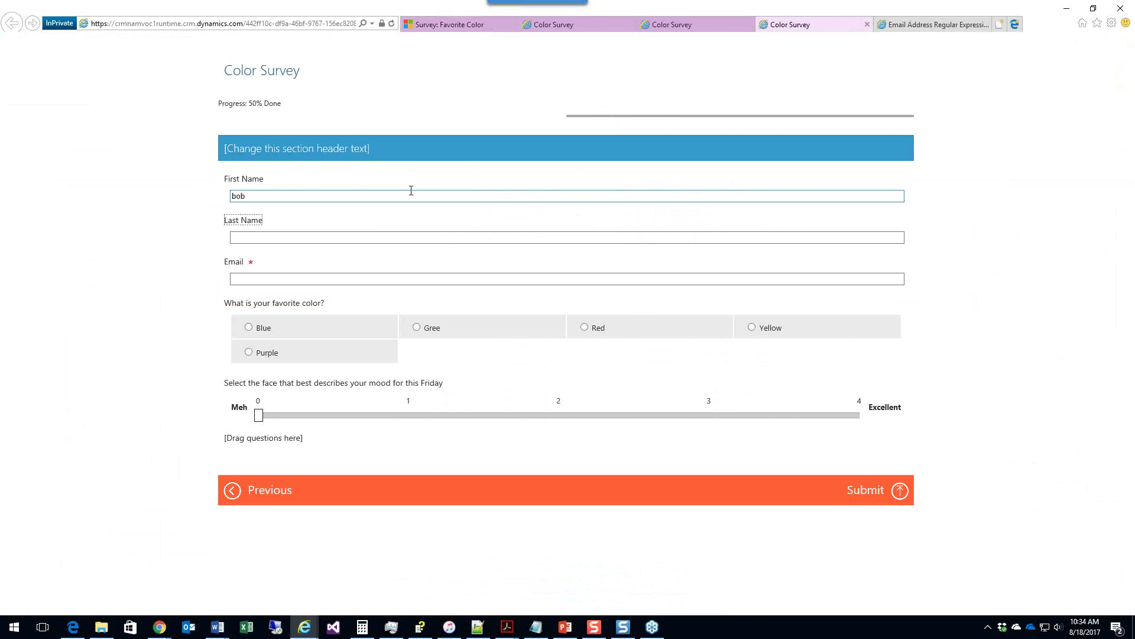
key(Tab)
text(sm)
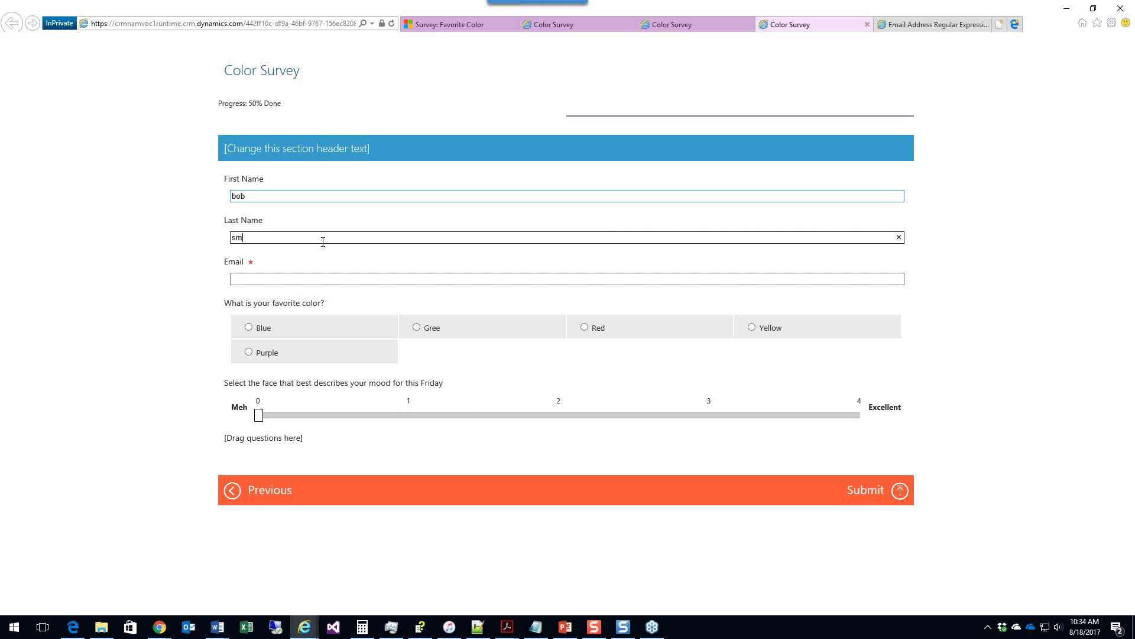
text(ith)
click(315, 286)
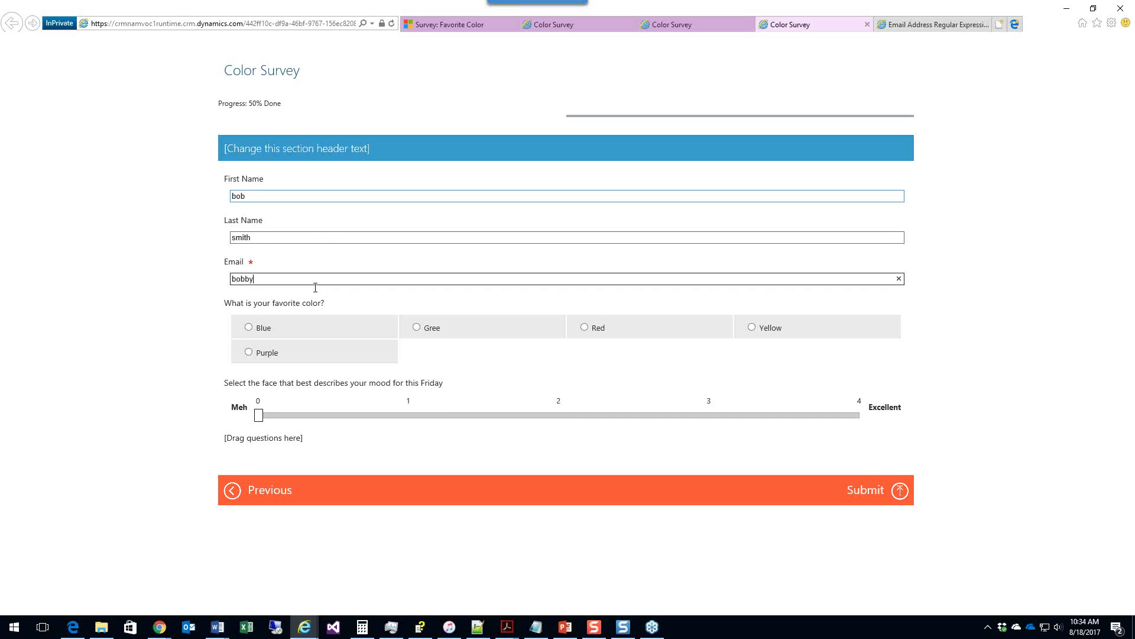
key(Tab)
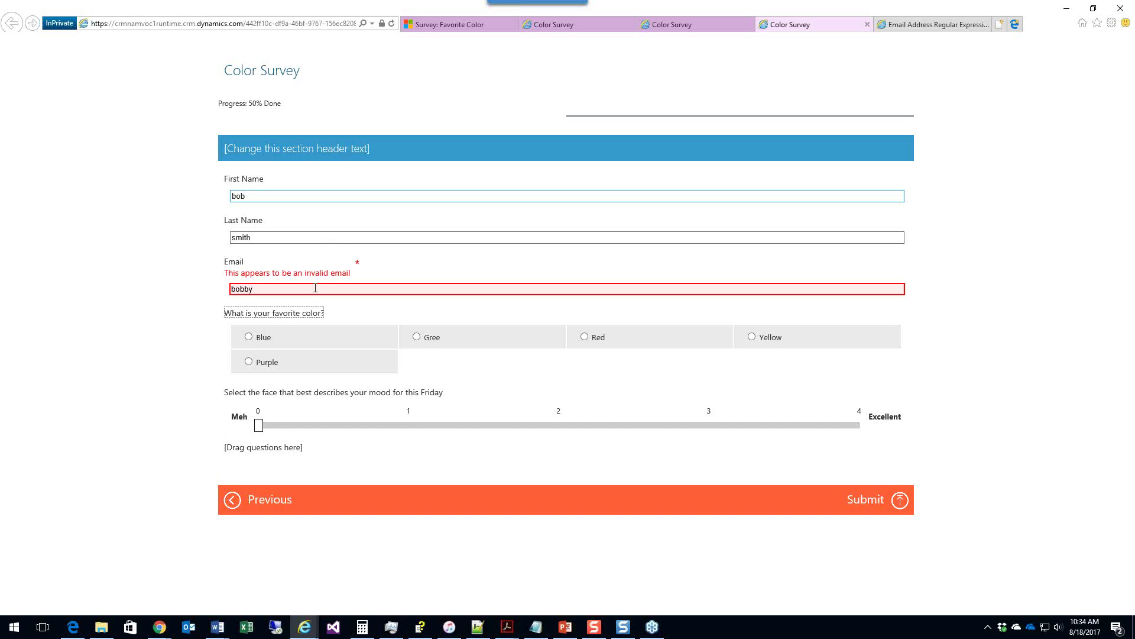
double_click(313, 292)
key(End)
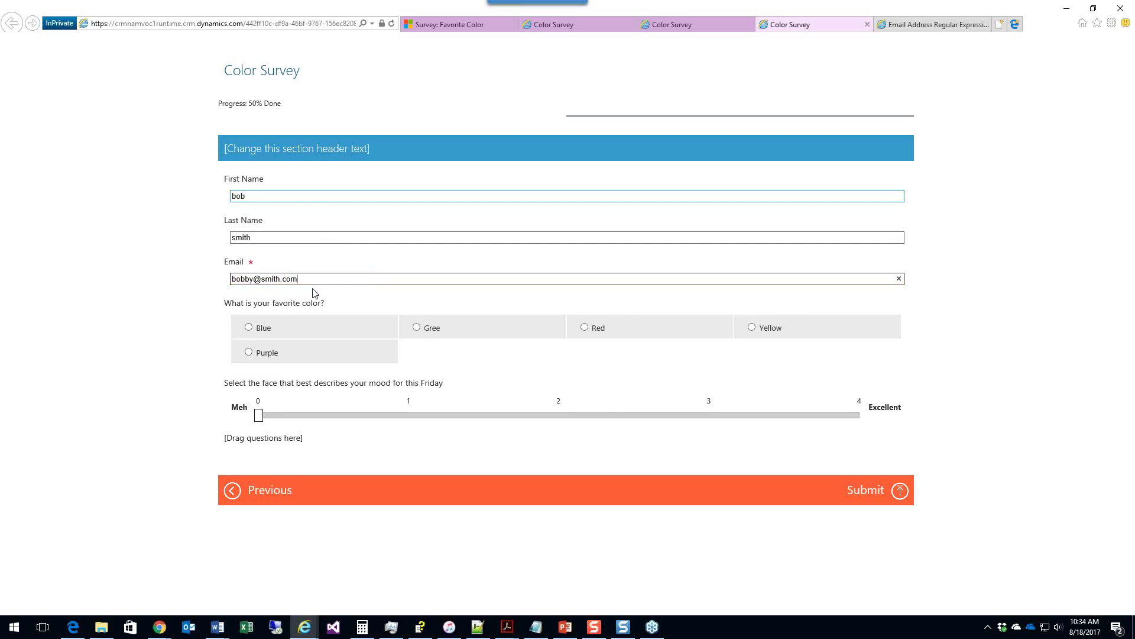
key(Tab)
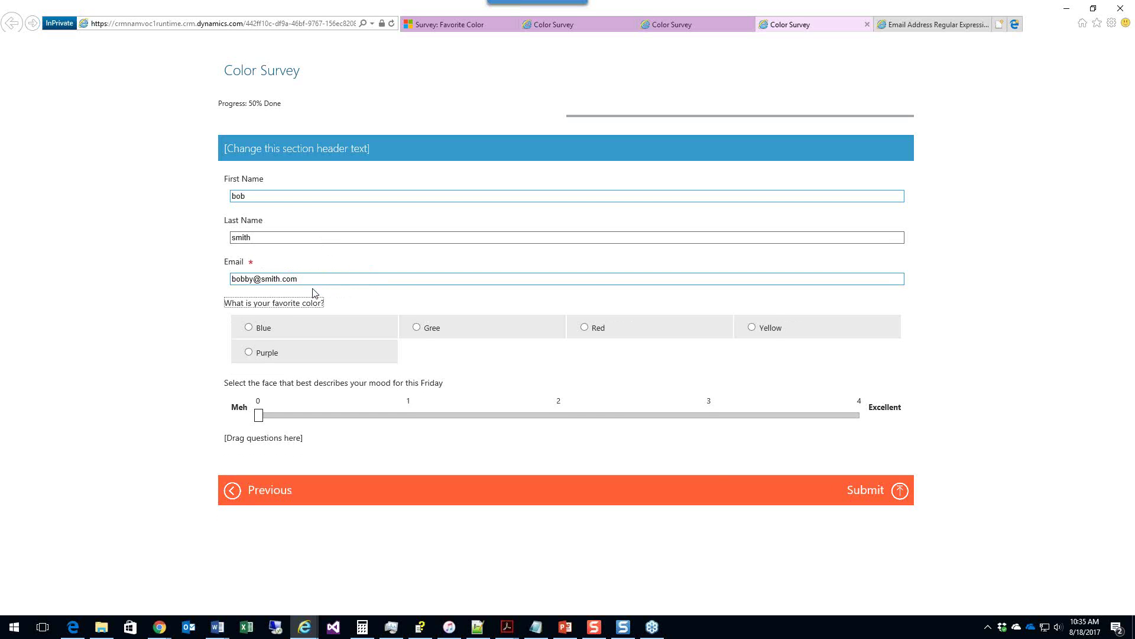
Step: Answer Blue with mood rating 4, submit the test response and dismiss the test-mode warning
click(249, 328)
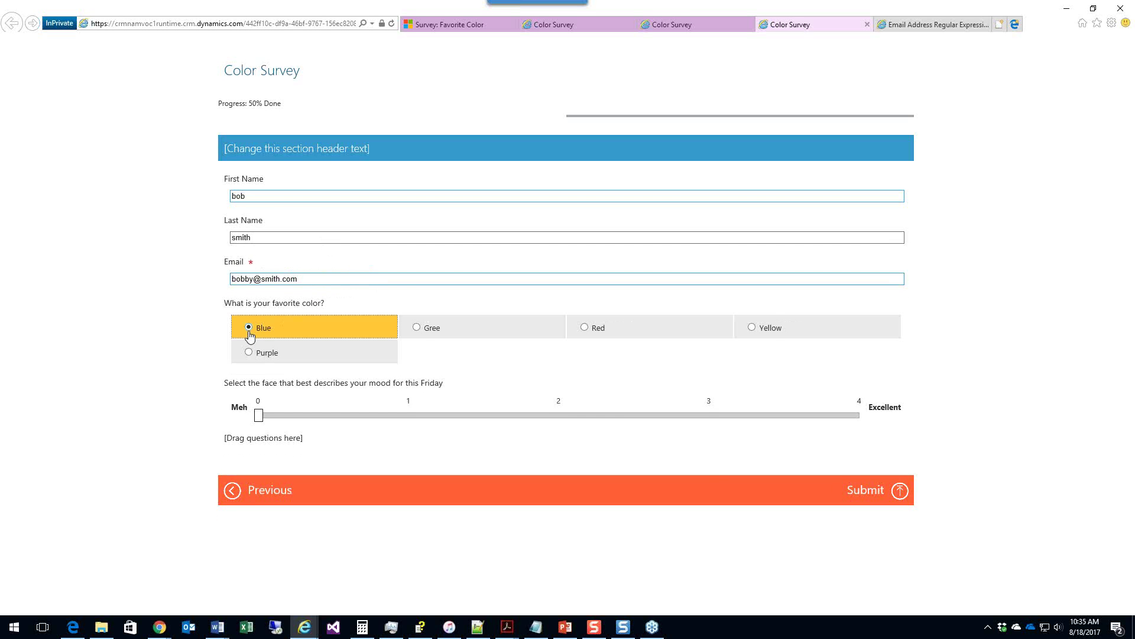
click(857, 417)
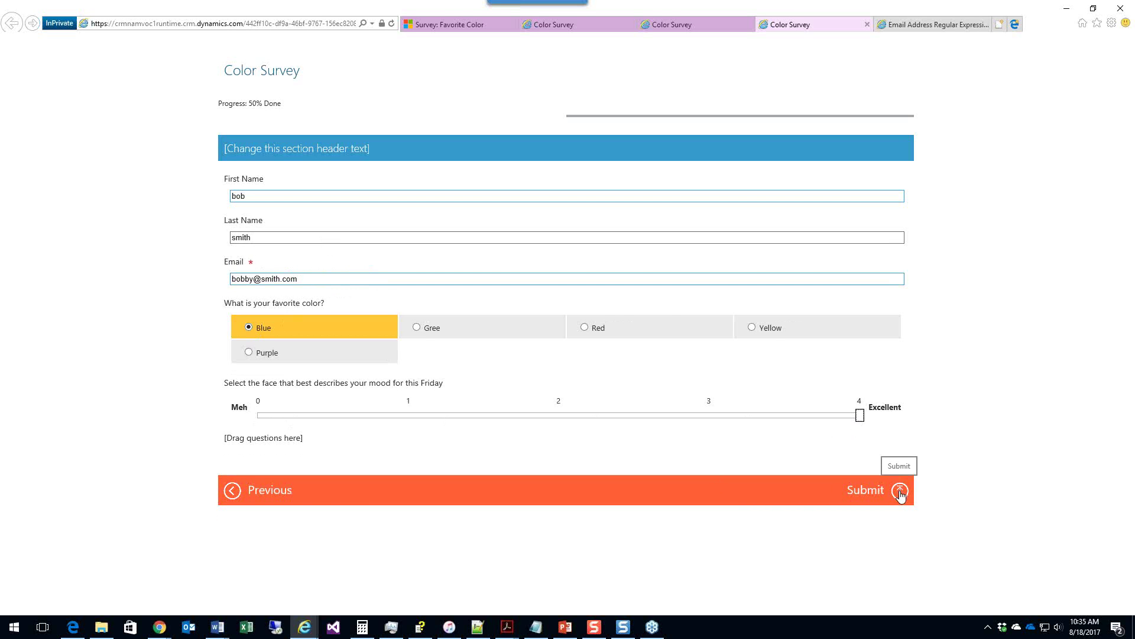
click(900, 492)
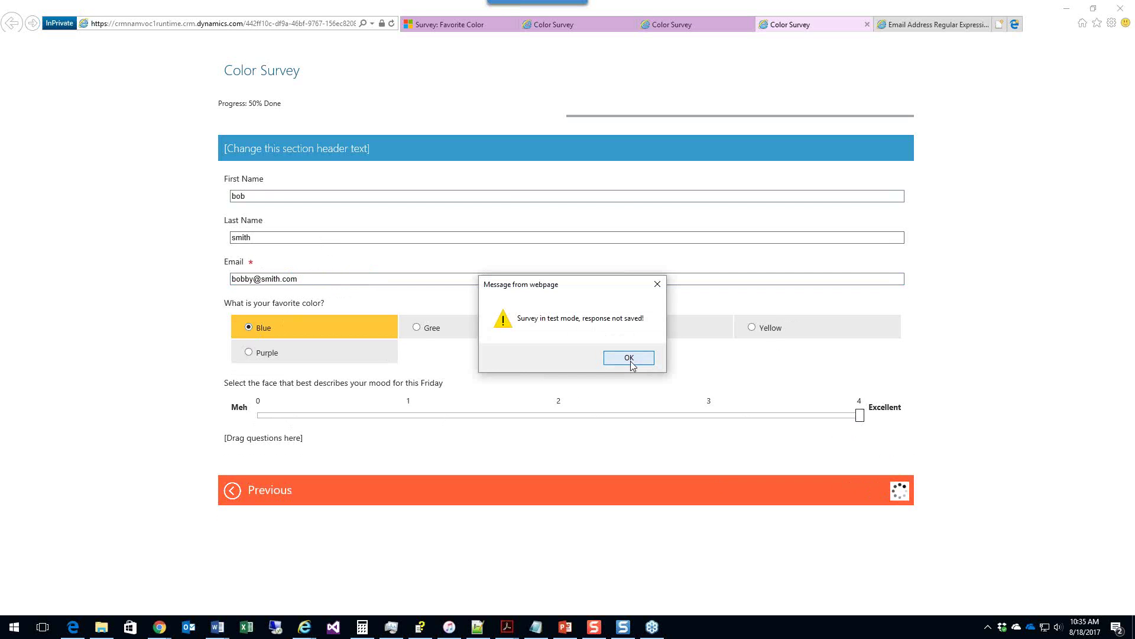
click(629, 359)
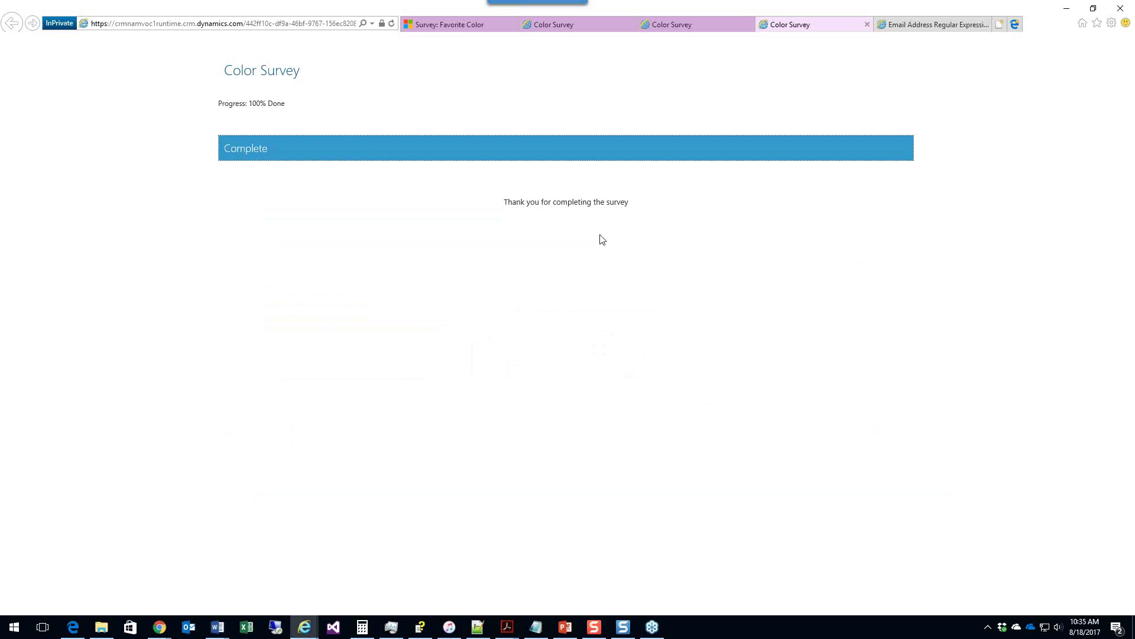
click(457, 25)
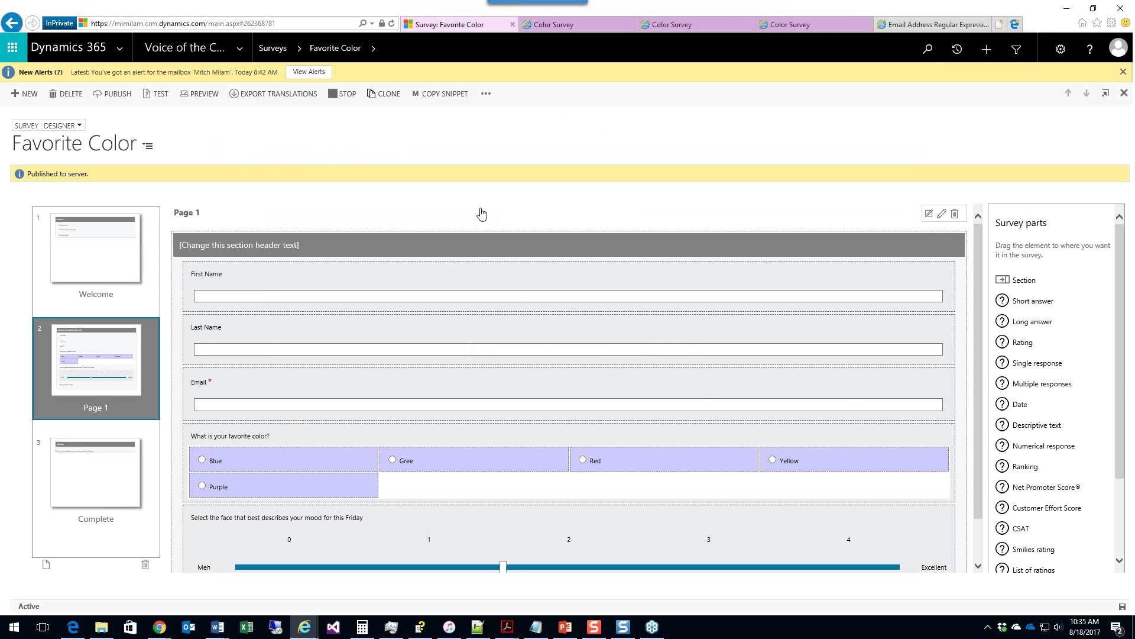
Step: Switch to the Survey form and open the survey's anonymous link under Invitations and Actions
click(78, 125)
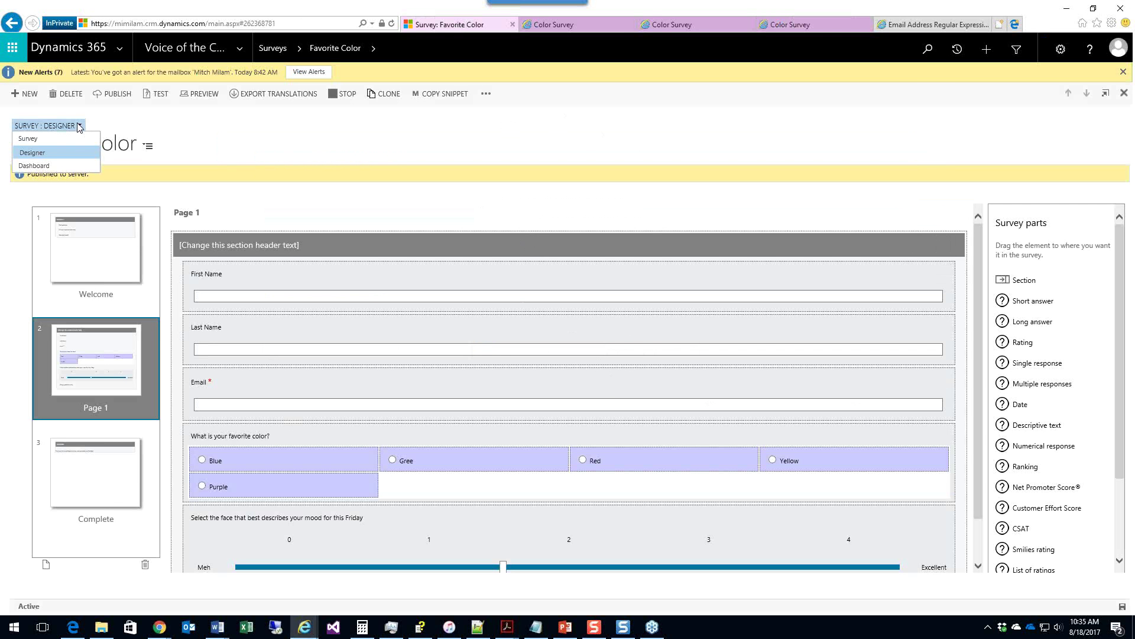
click(56, 148)
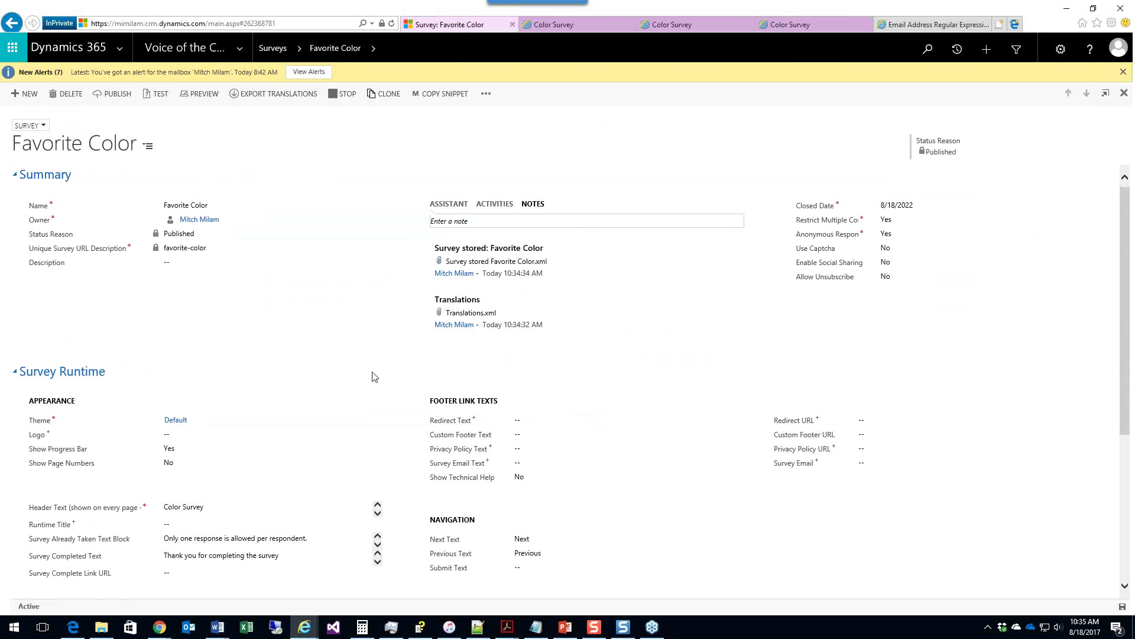
scroll(378, 372, down, 5)
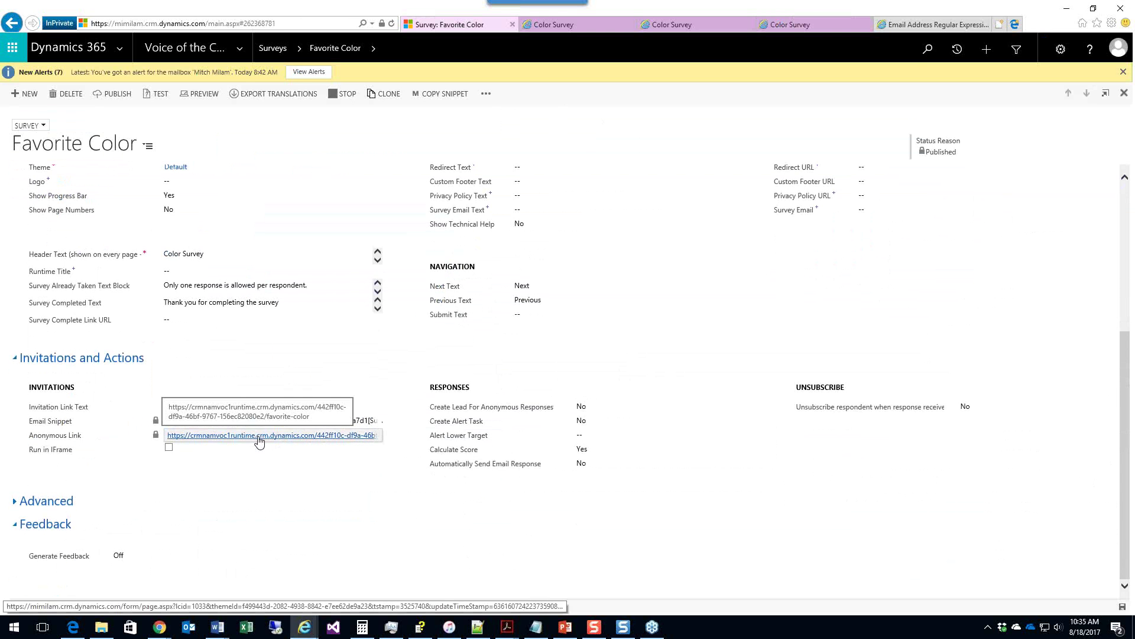
click(259, 435)
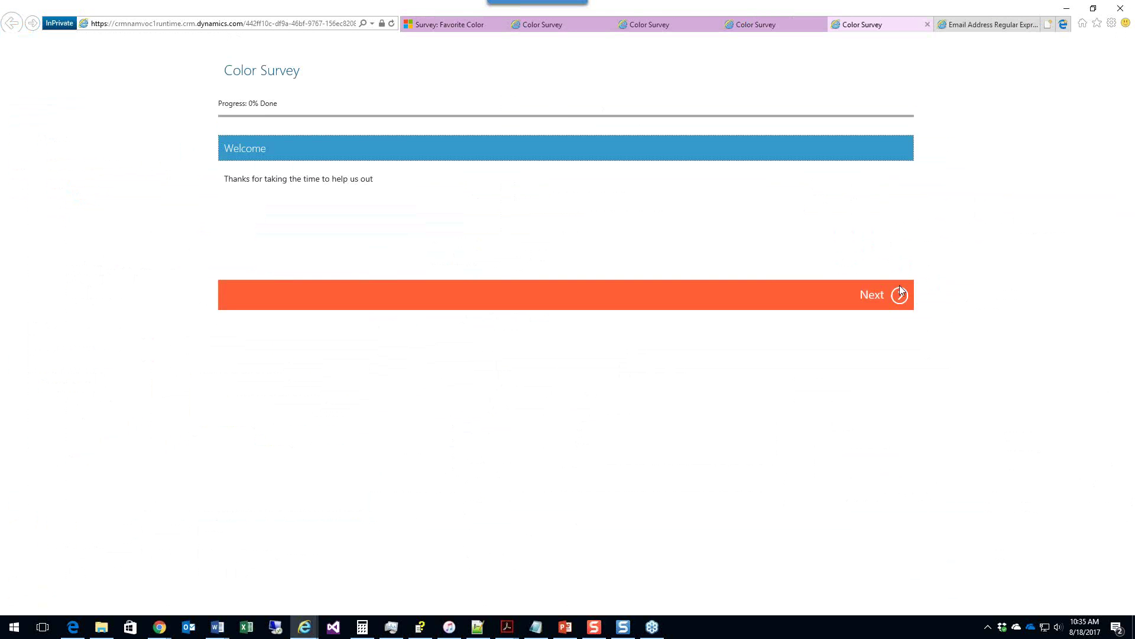
Step: Move past the Welcome page and enter a first name, last name and email address
click(899, 293)
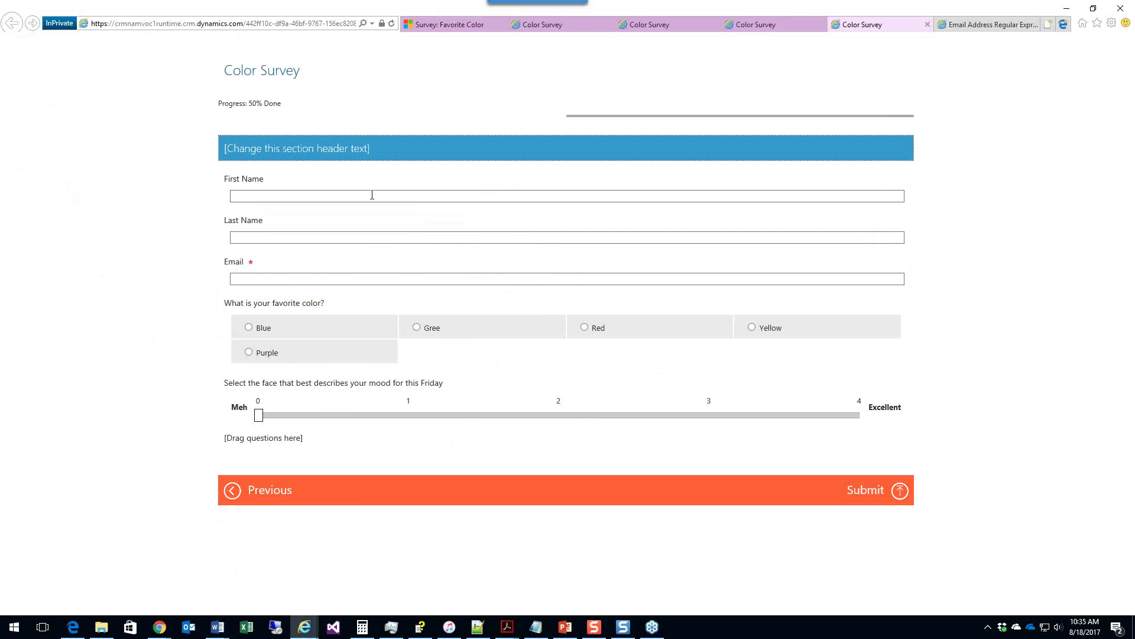
click(372, 195)
text(Bob)
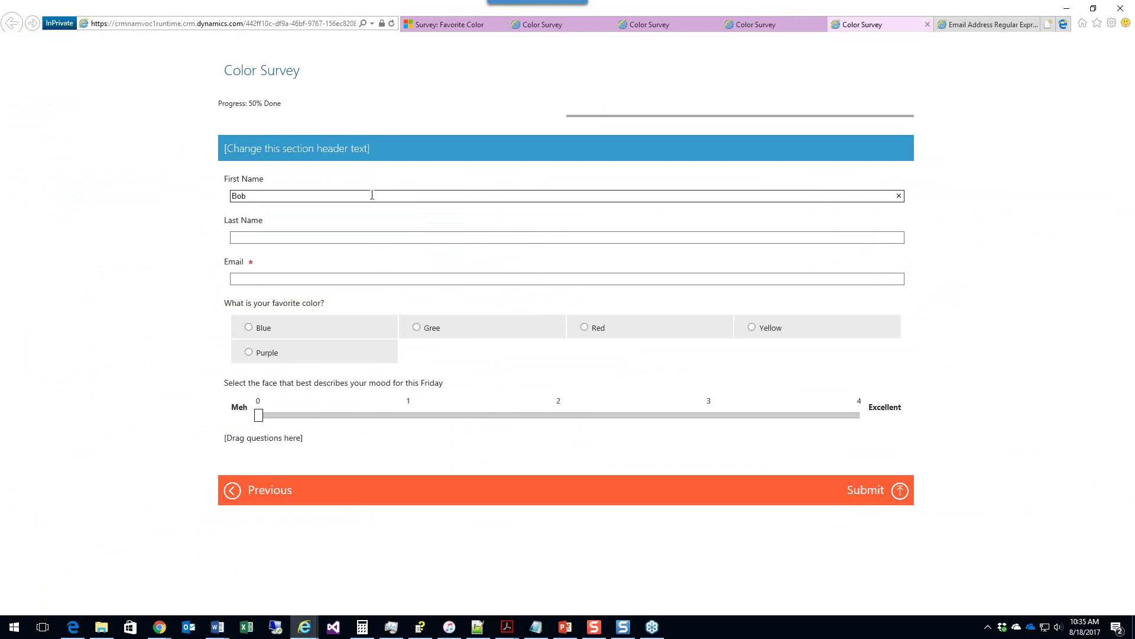
key(Tab)
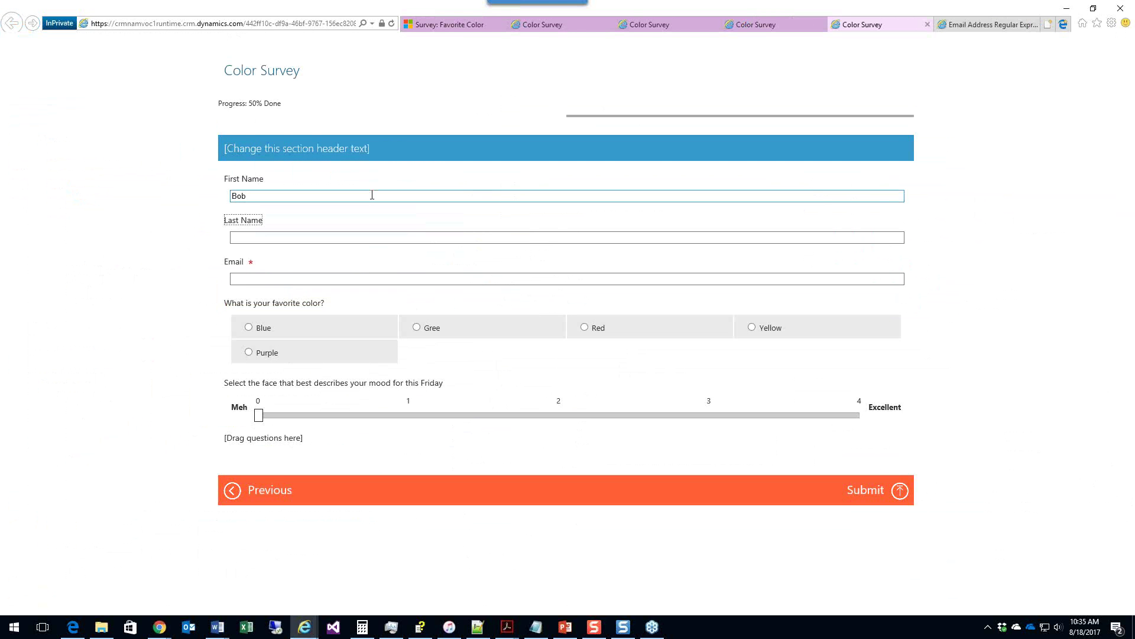
key(Tab)
text(Smith)
key(Tab)
key(Tab)
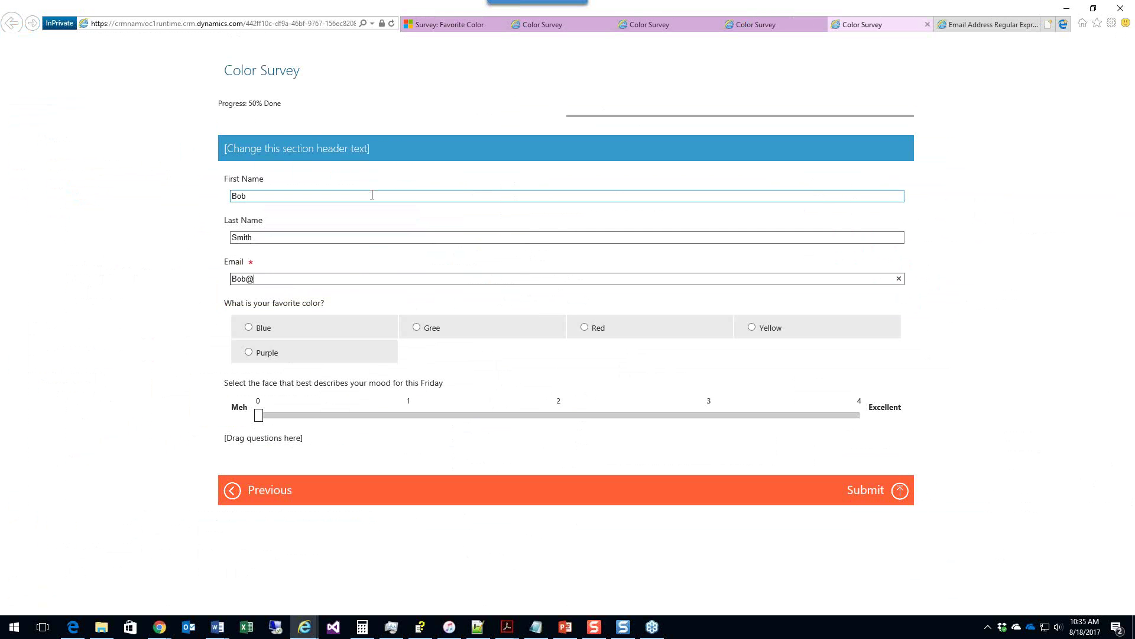
click(249, 327)
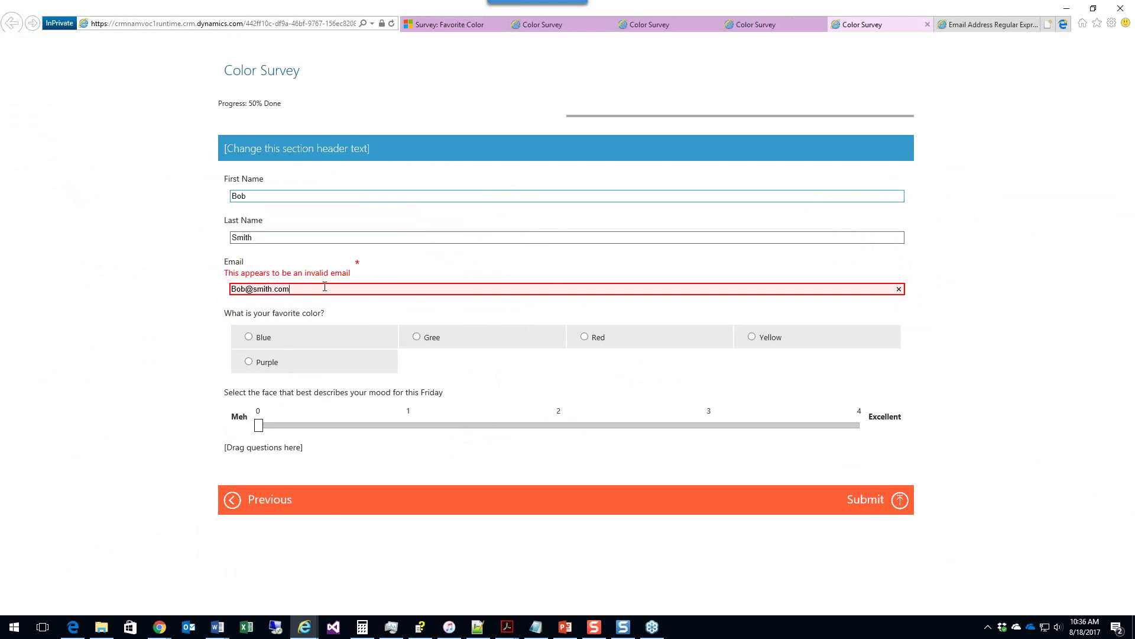
Step: Lowercase the email's first letter, set the Friday mood rating to 3, and submit
key(Home)
key(Delete)
text(b)
key(Tab)
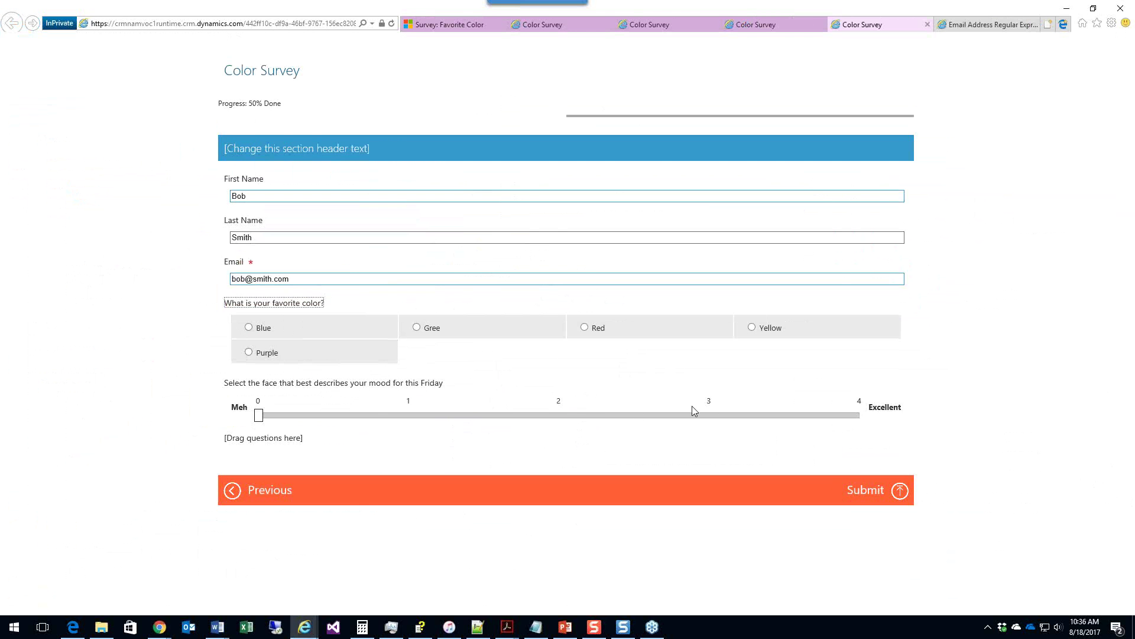
click(710, 411)
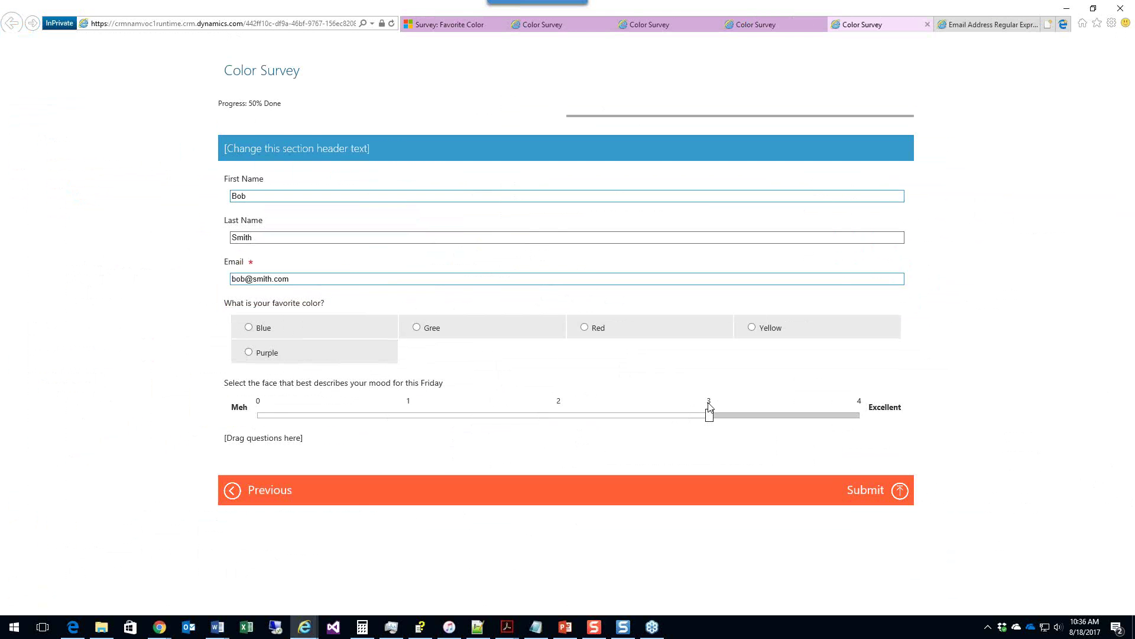
click(904, 491)
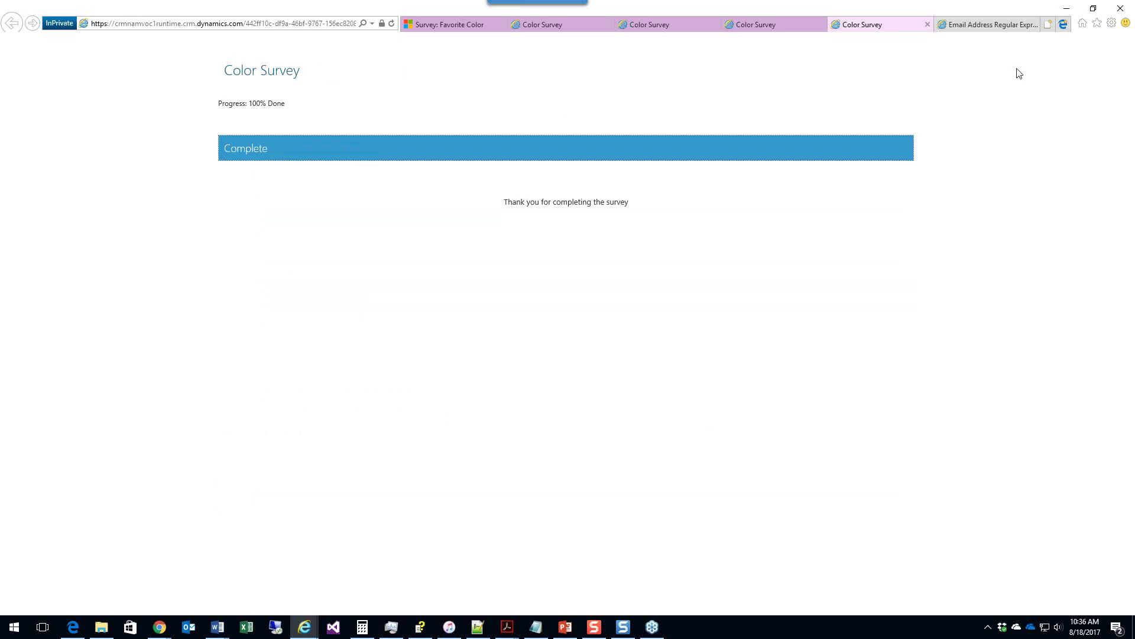
Step: Close the survey page and copy the Favorite Color email snippet to the clipboard, allowing access
click(927, 26)
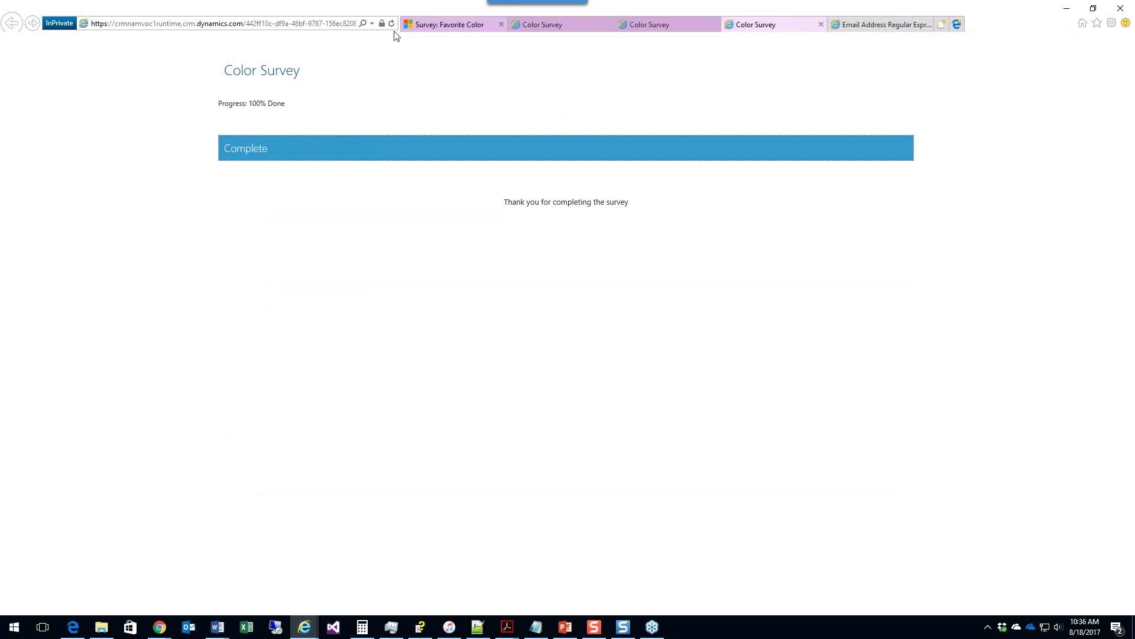
click(437, 24)
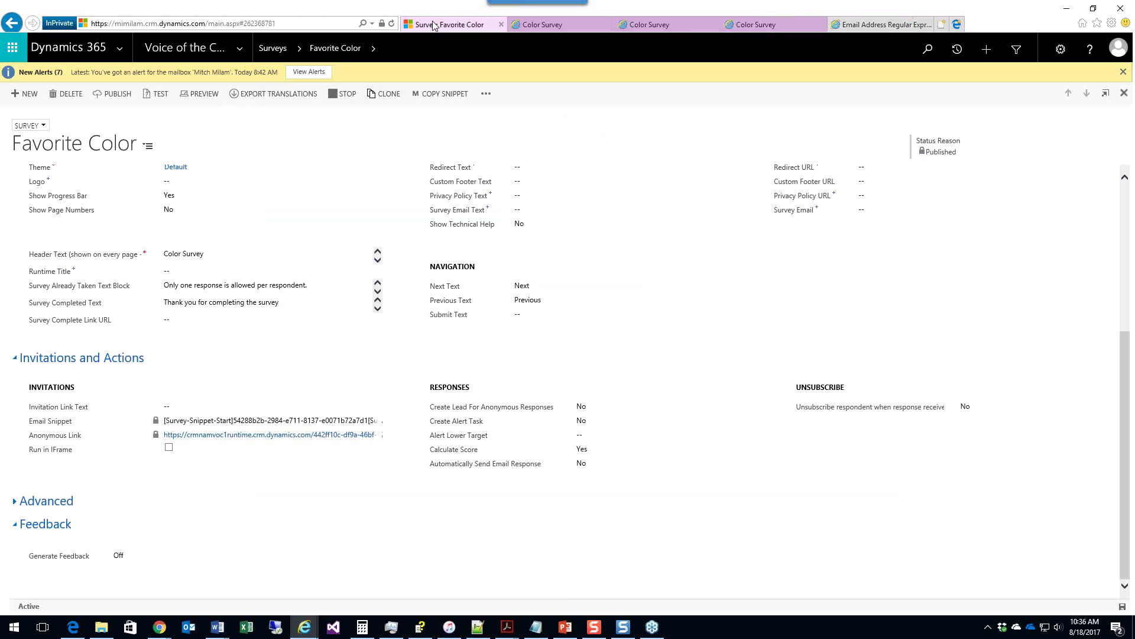
click(230, 421)
key(ctrl+c)
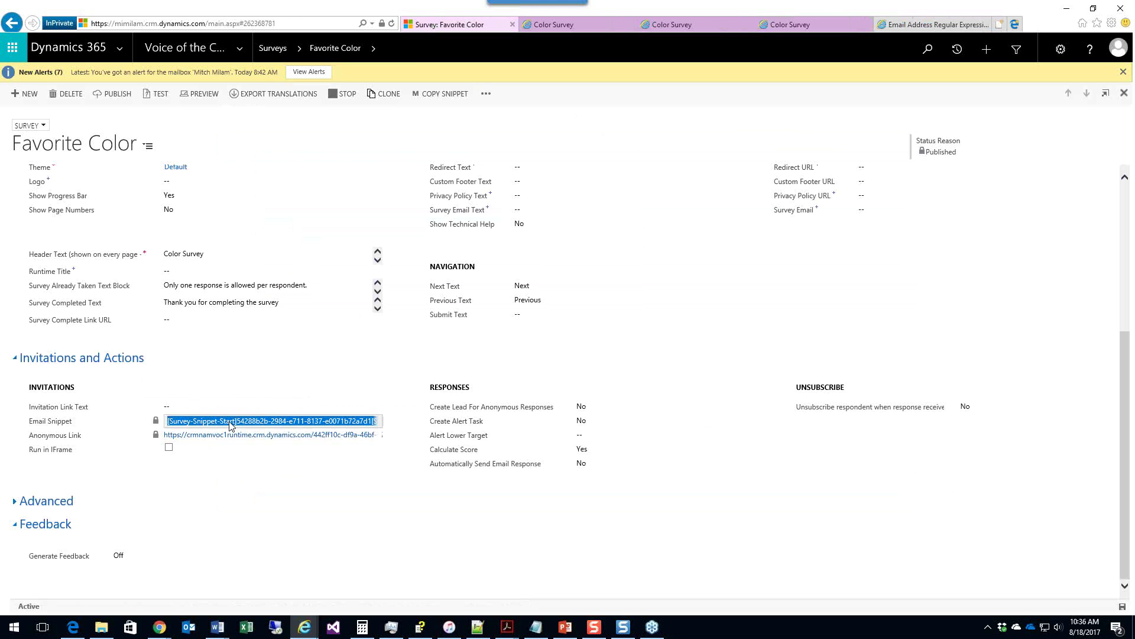
click(445, 95)
click(446, 71)
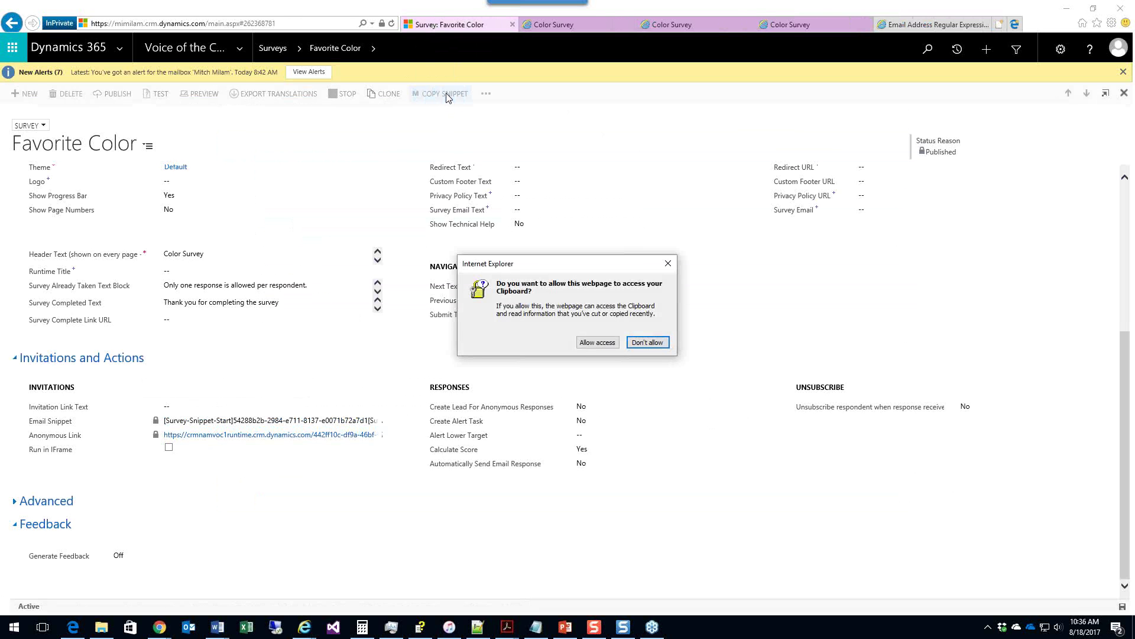
click(597, 343)
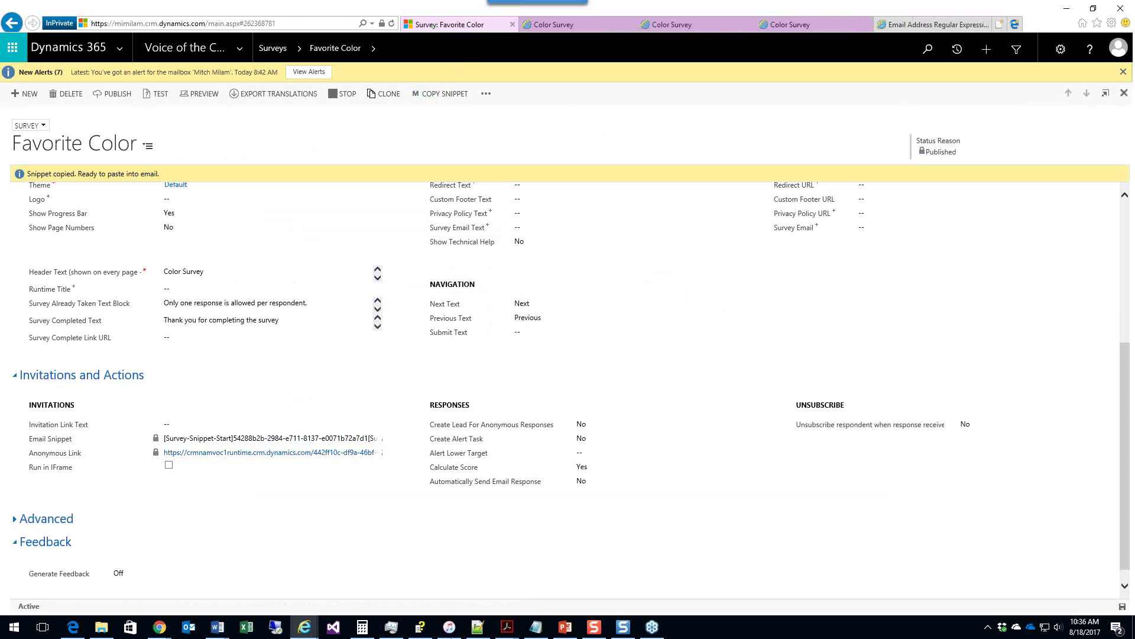
click(471, 629)
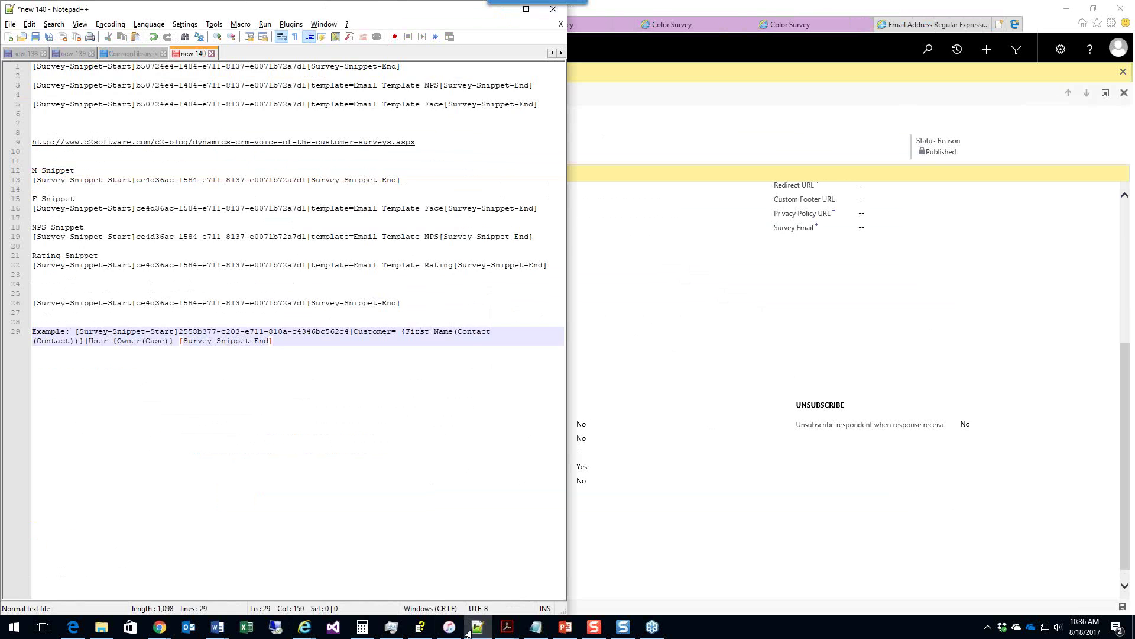
Step: Paste the survey snippet into a new Notepad++ document below a blank line
click(9, 38)
key(Return)
key(Return)
key(Return)
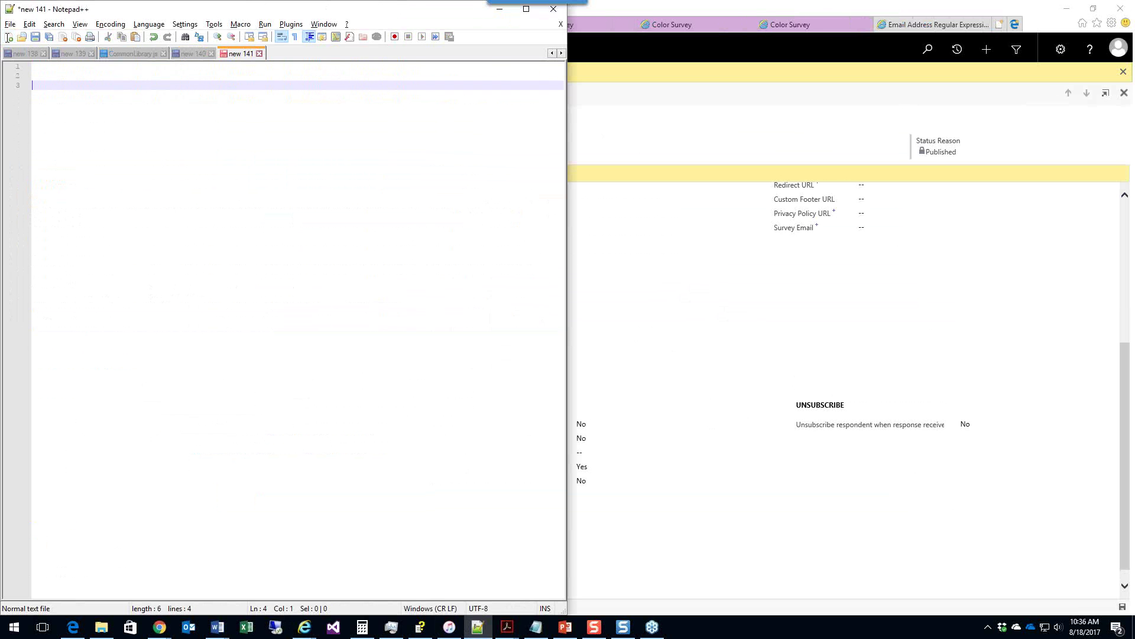
key(ctrl+v)
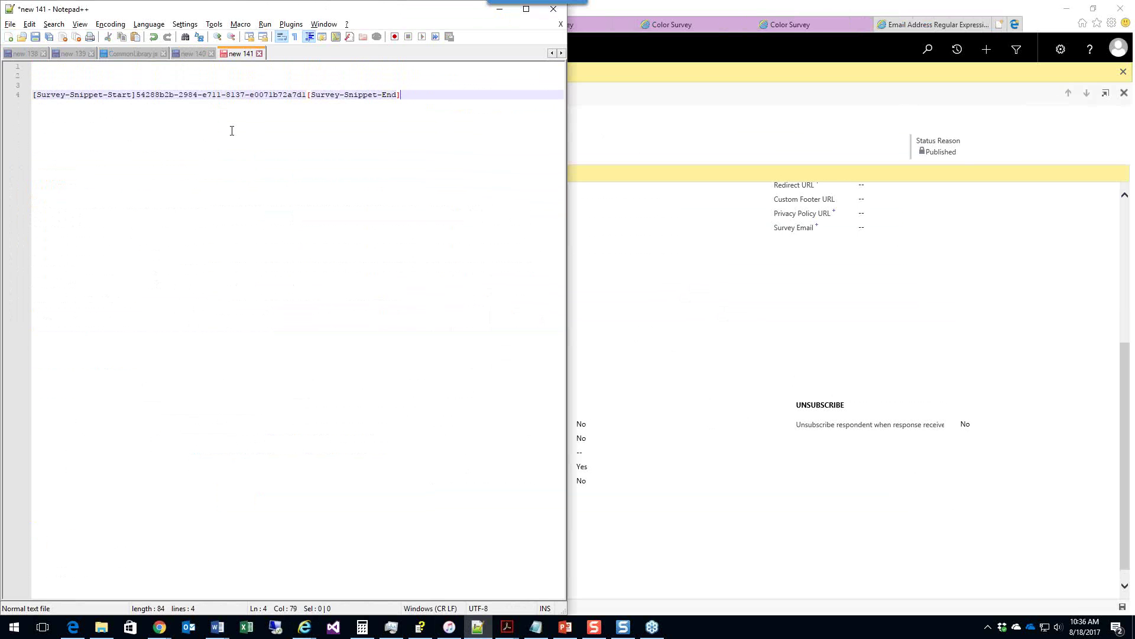
click(654, 299)
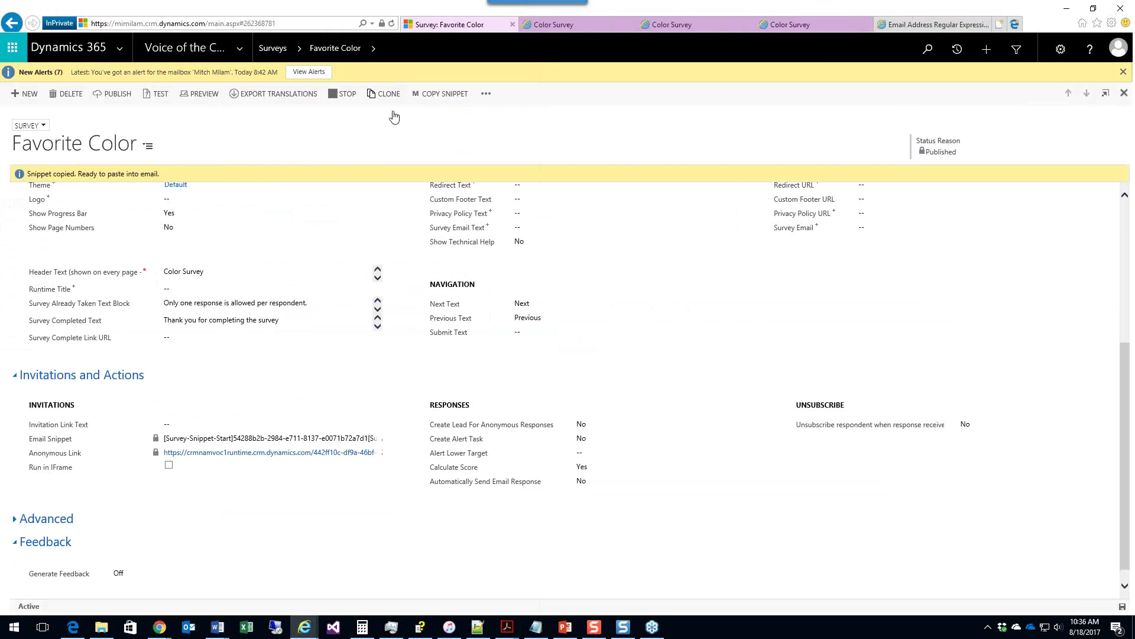
Step: Start a new Contact-type email template under Settings > Templates > Email Templates
click(239, 48)
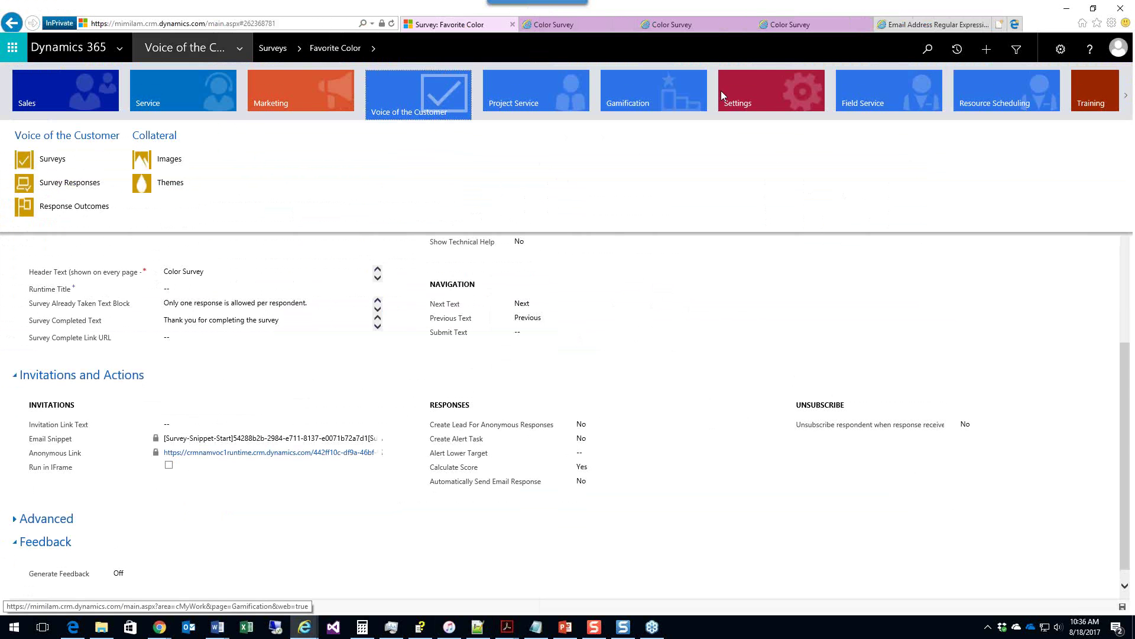
click(744, 94)
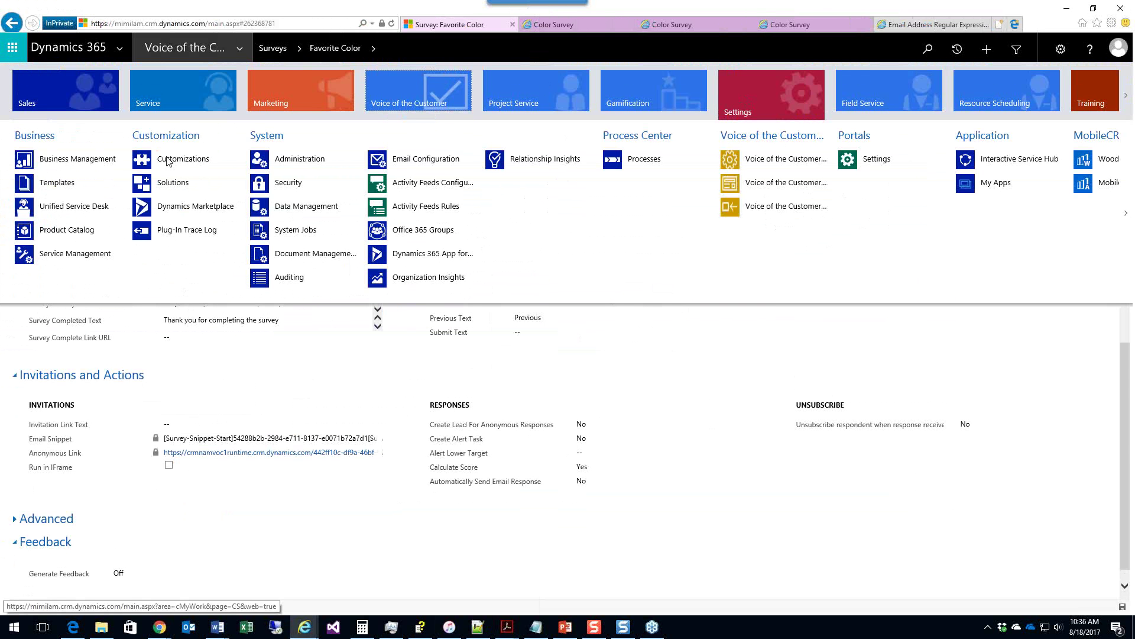
click(53, 185)
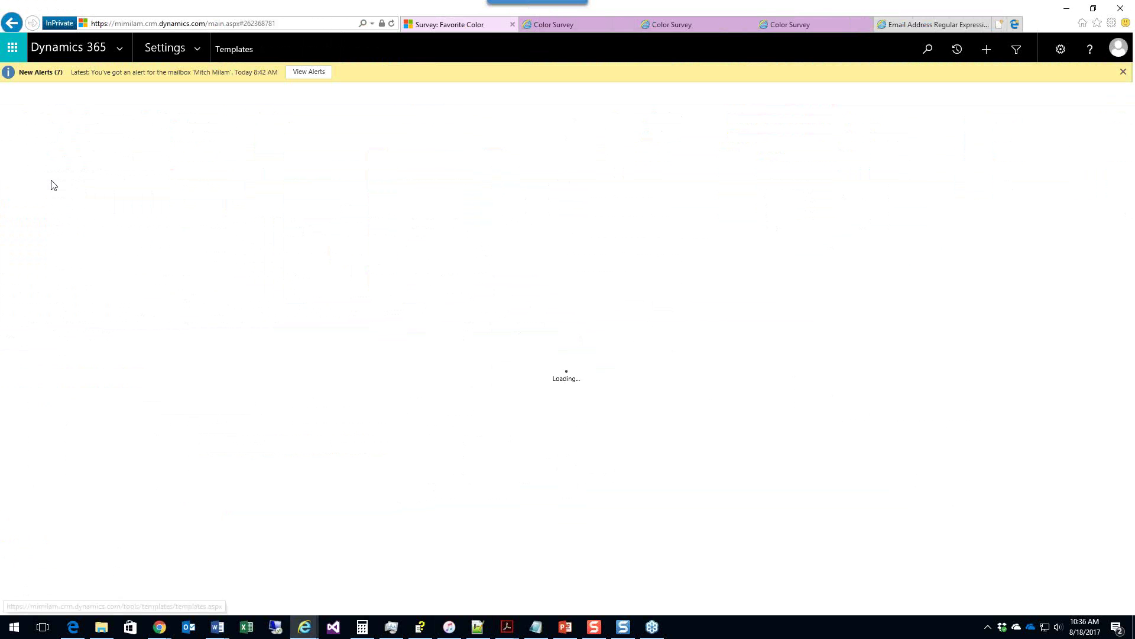
click(69, 186)
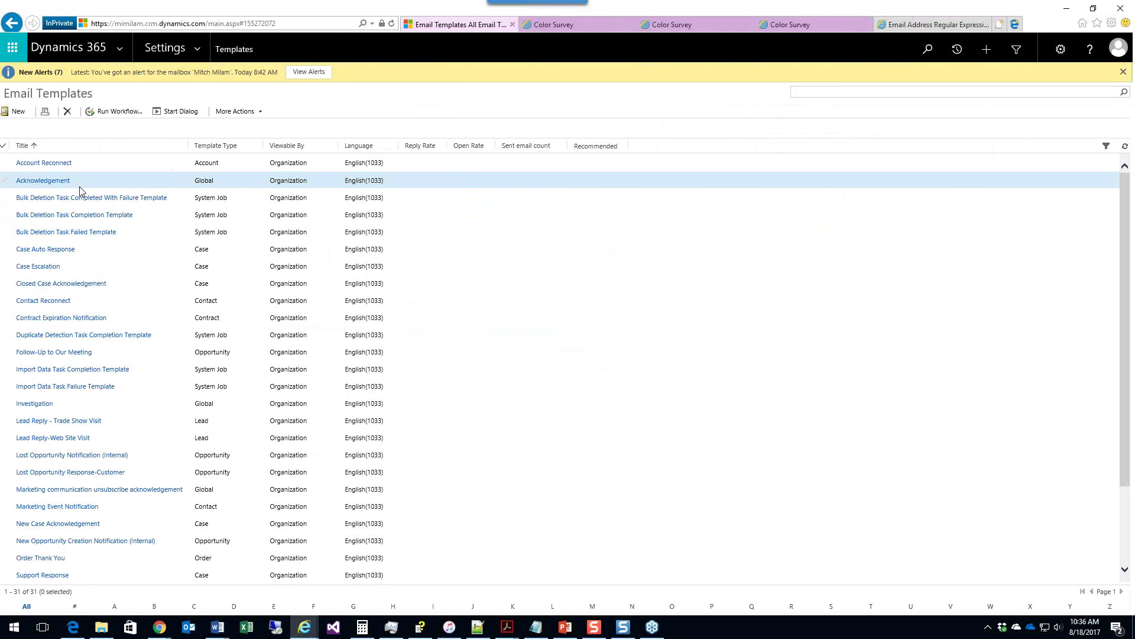
click(22, 114)
click(642, 345)
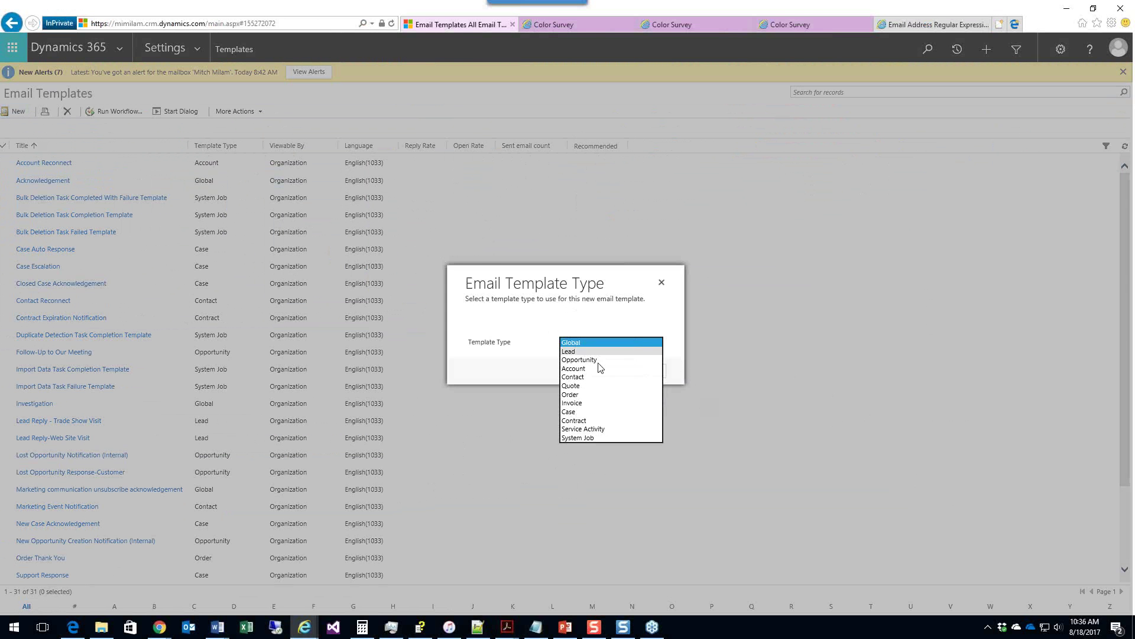
click(590, 377)
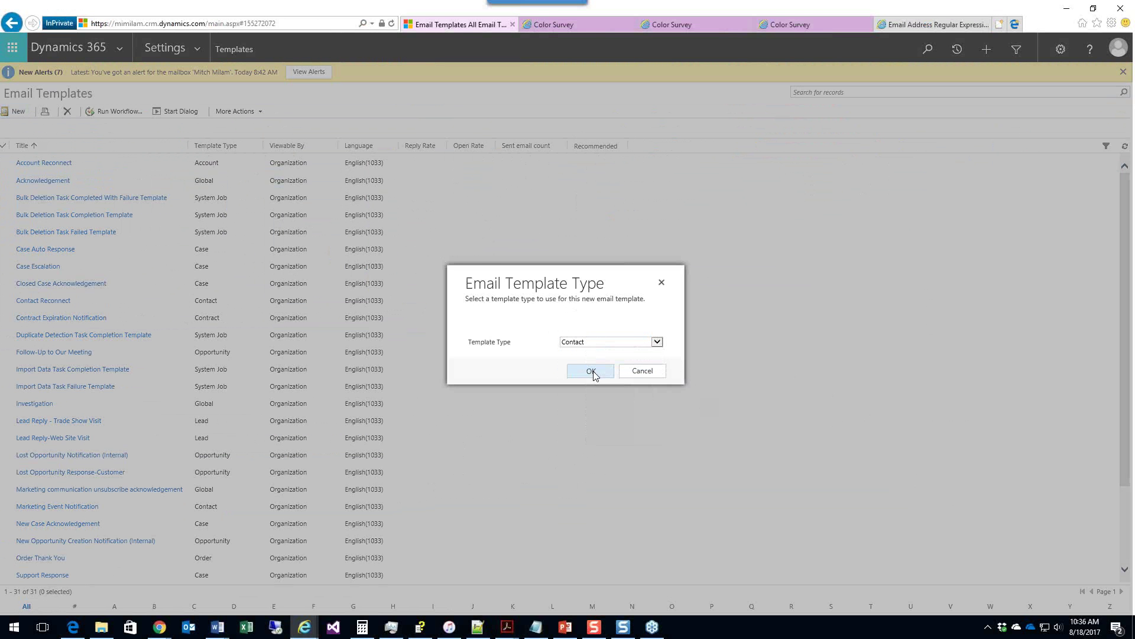
click(592, 372)
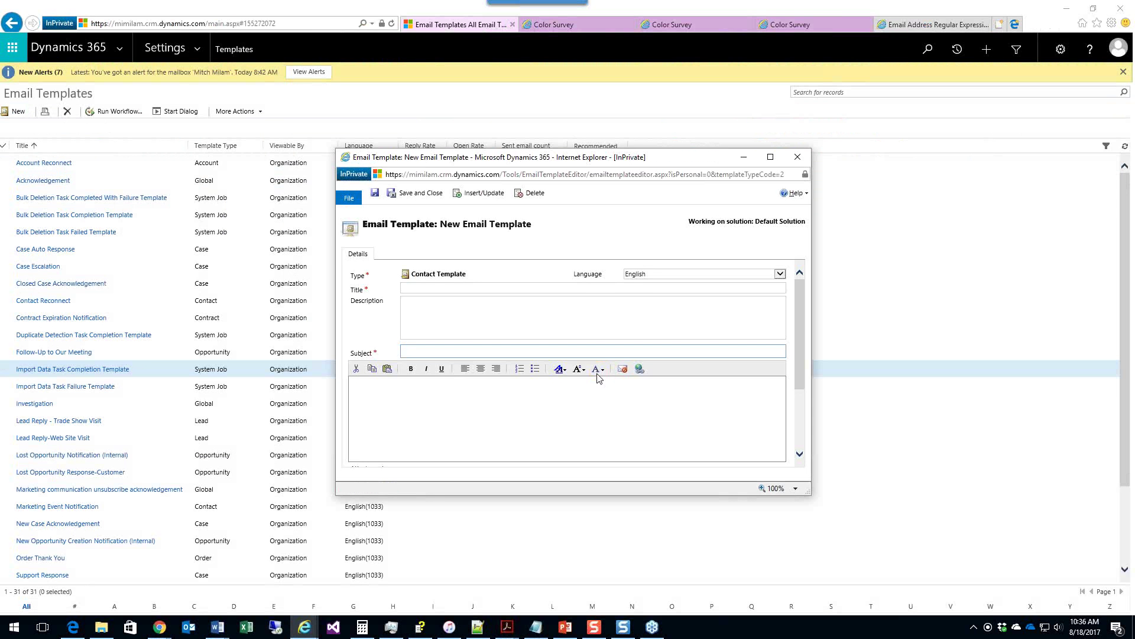
Step: Set title and subject to 'Survey 10', paste the snippet as body, and save and close
click(442, 287)
text(Survey 10)
key(Tab)
text(Survey 10)
key(ctrl+v)
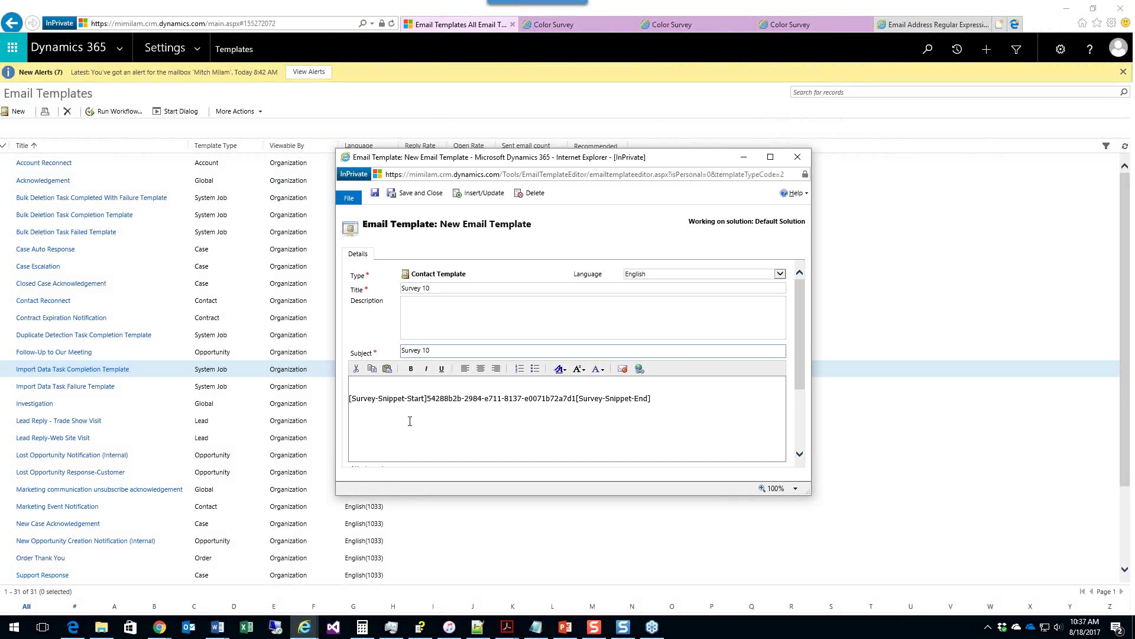
click(418, 195)
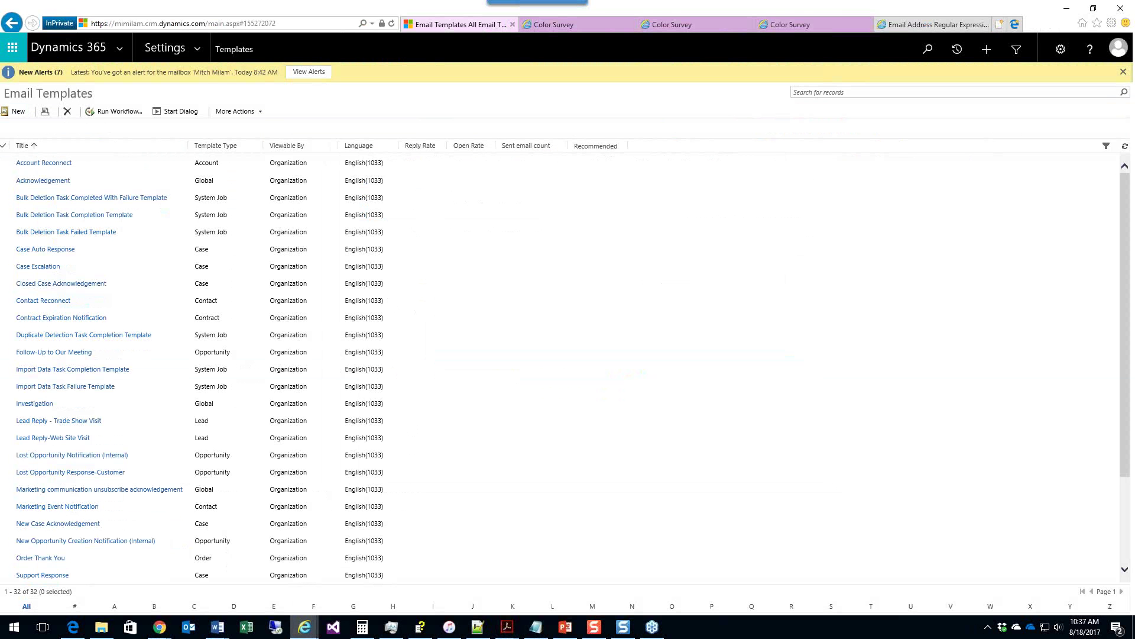
Step: Create a new email to the contact from the Survey 10 template, save it, and send it
mouse_move(312, 628)
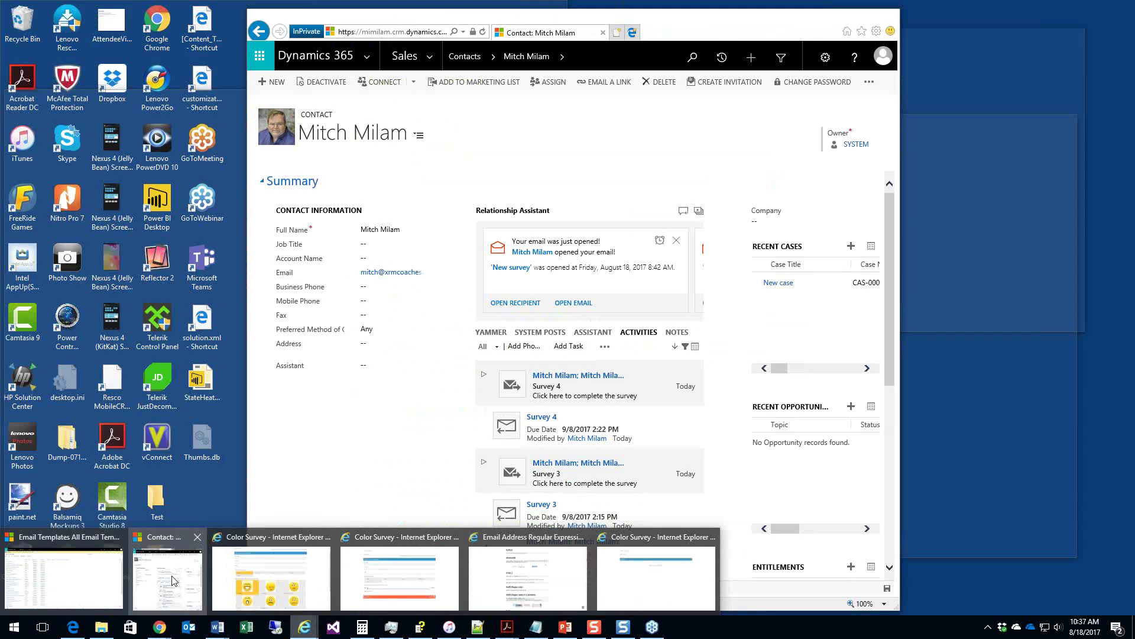
click(170, 578)
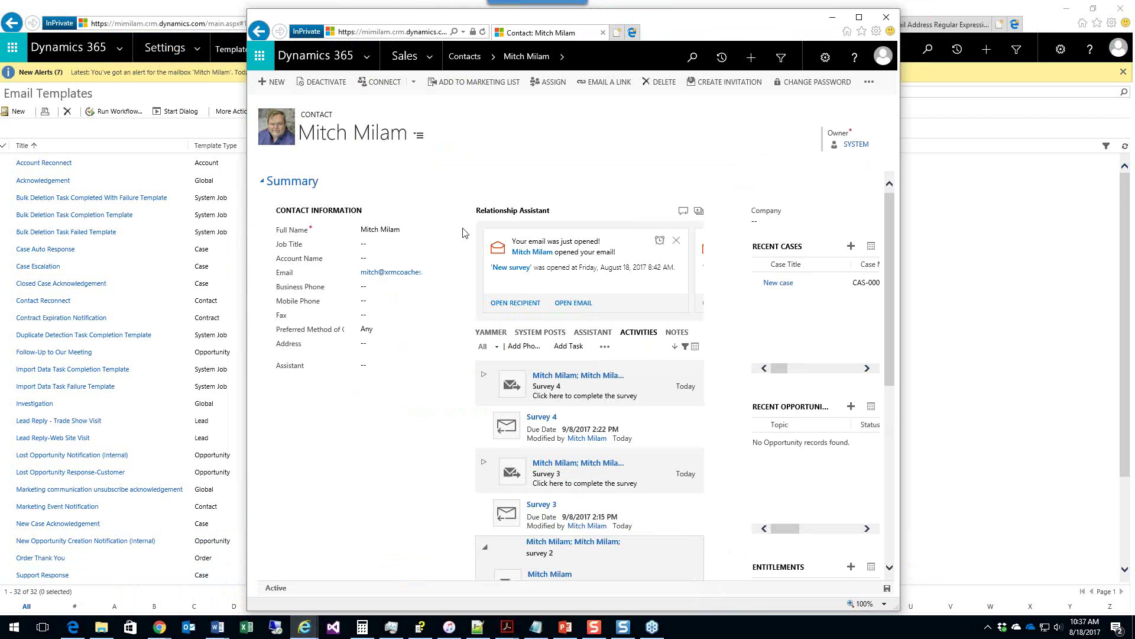
click(603, 348)
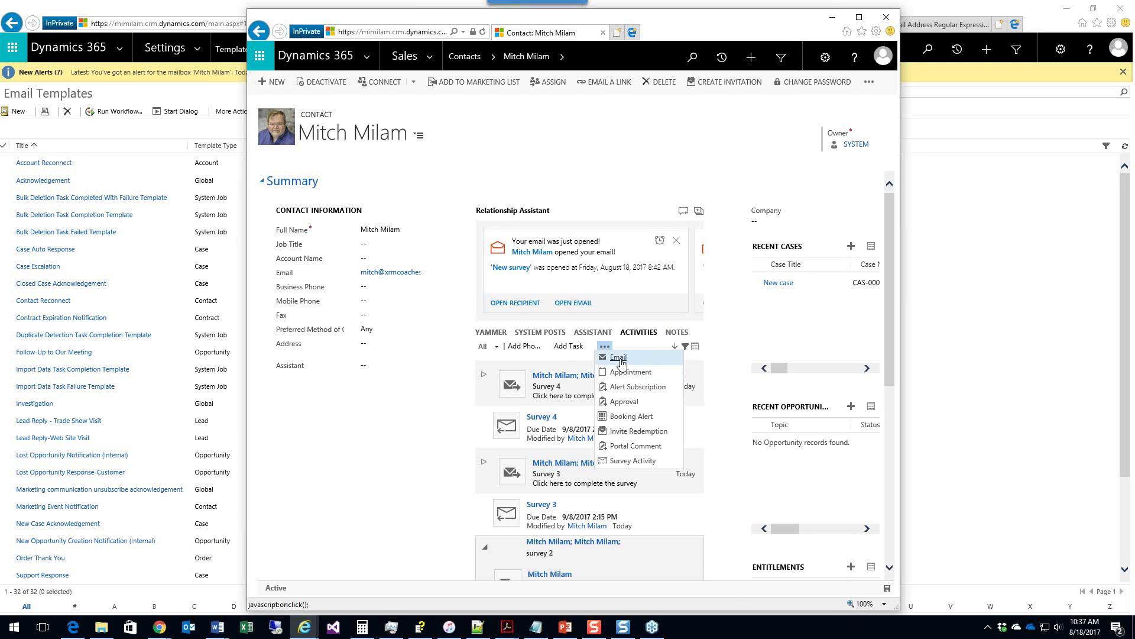
click(621, 359)
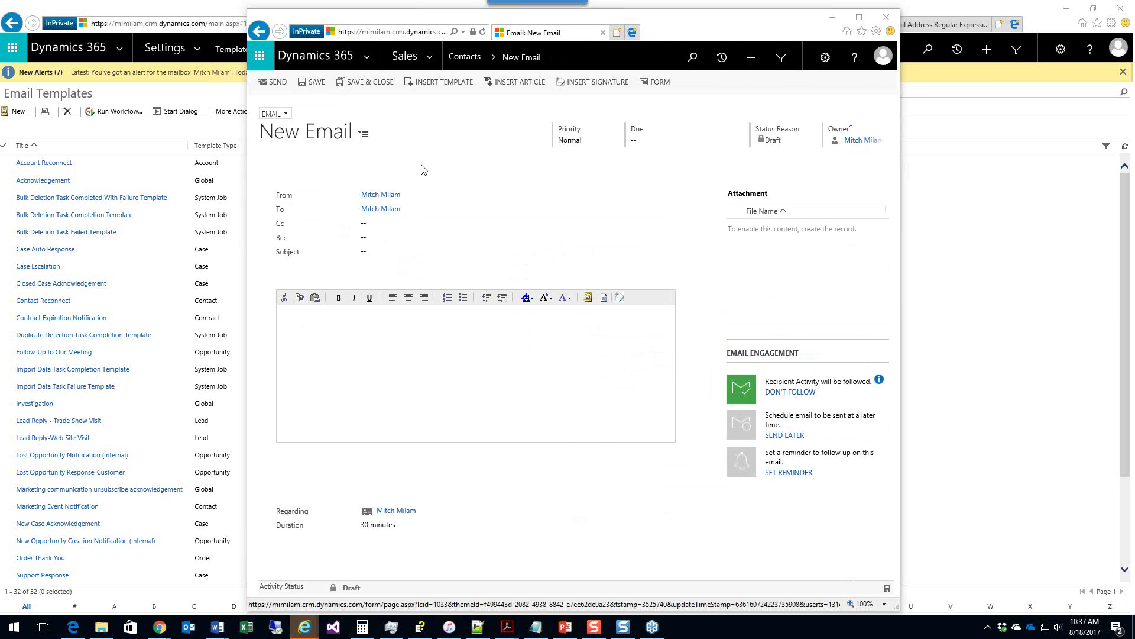
click(443, 83)
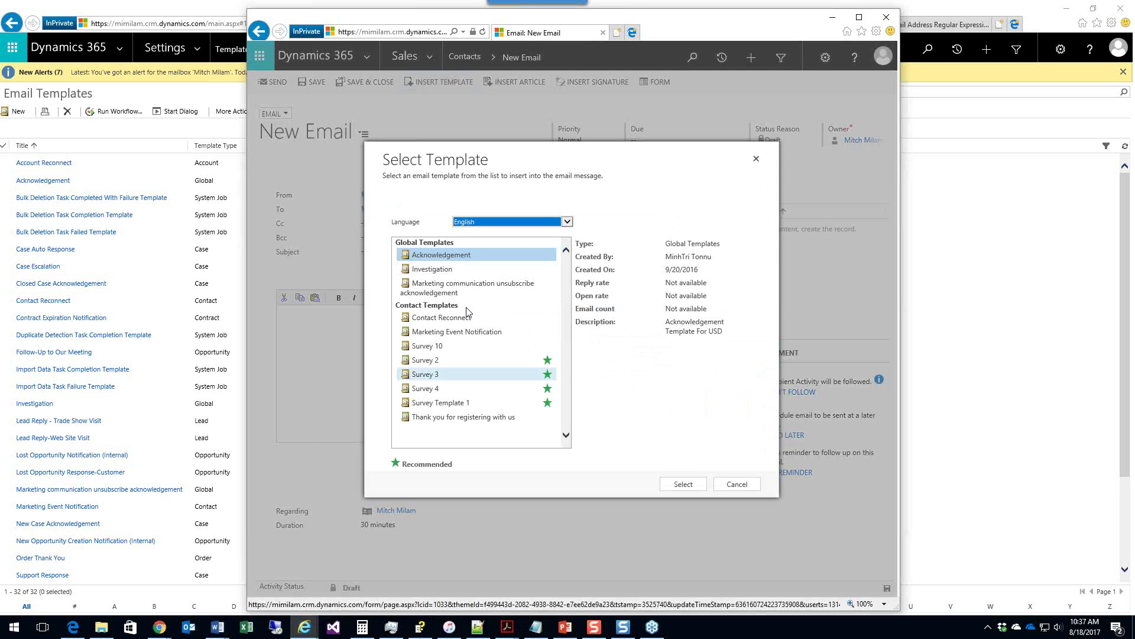
click(460, 348)
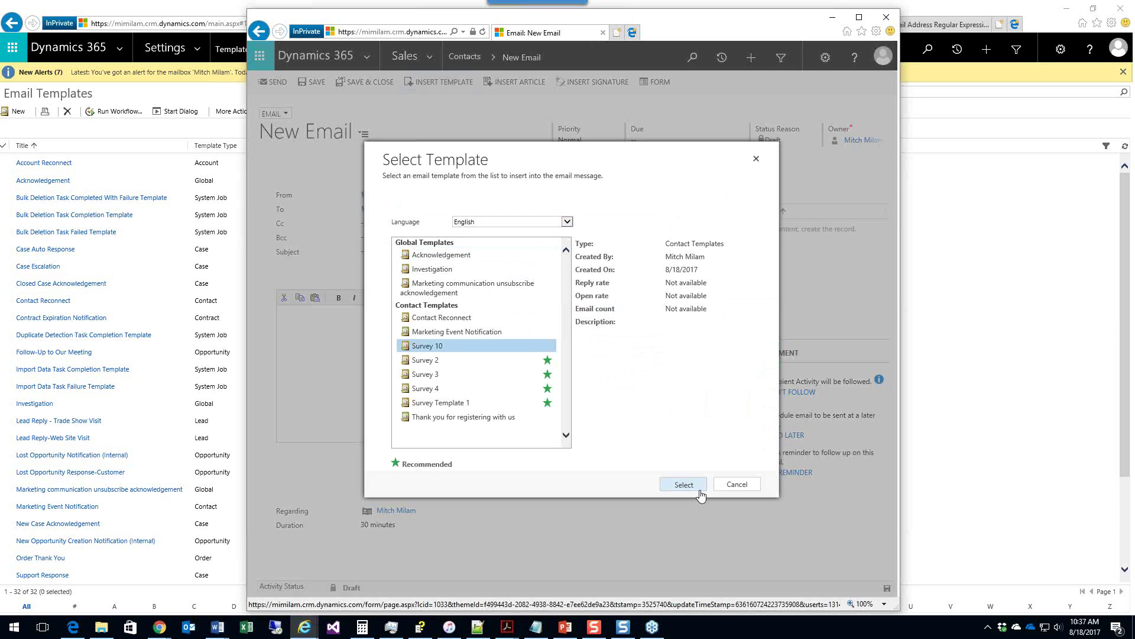
click(697, 490)
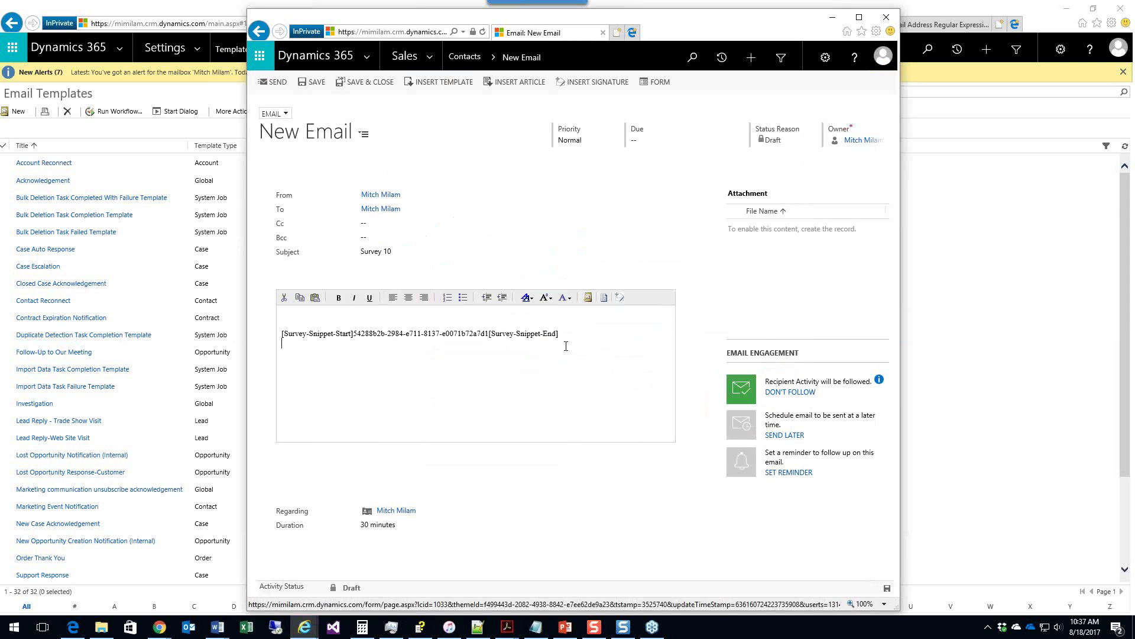
click(320, 86)
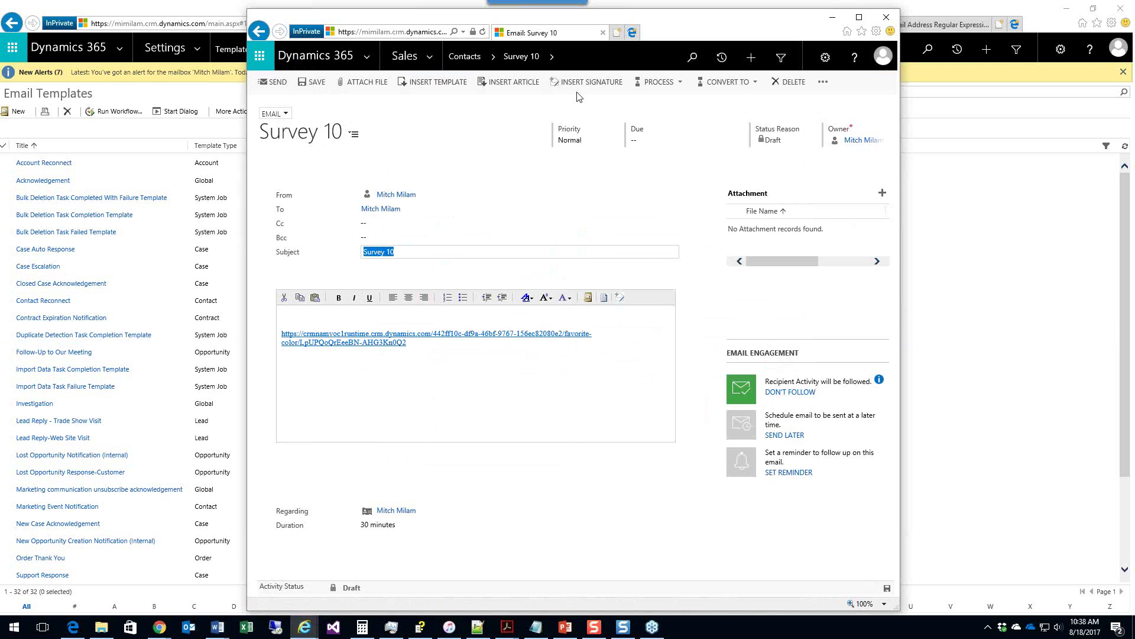
click(275, 82)
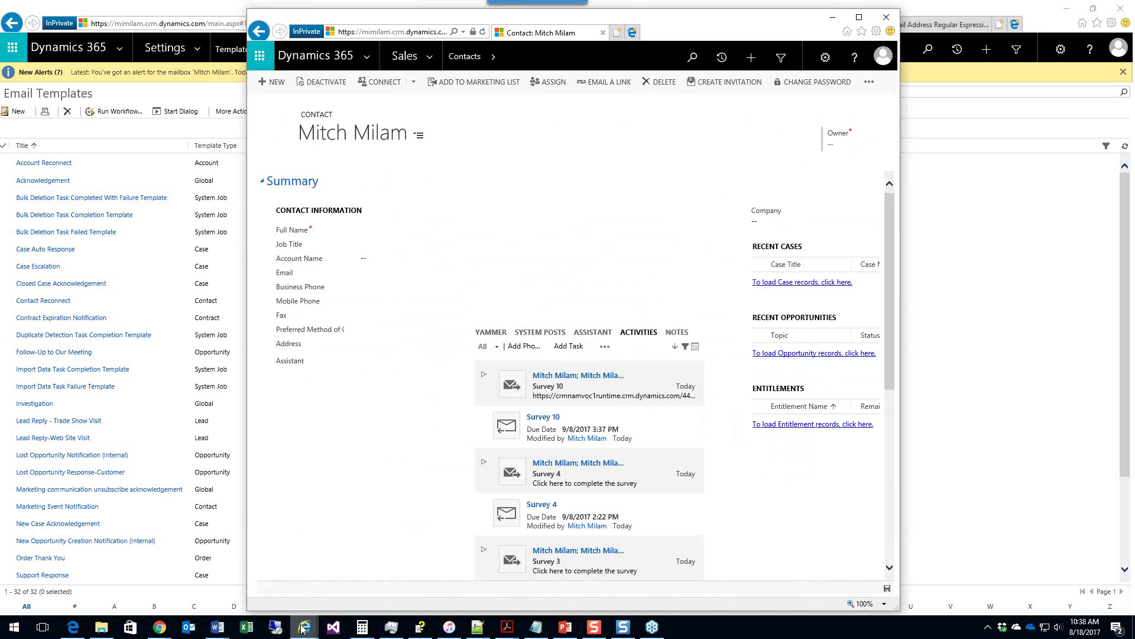
Step: Open the Favorite Color survey from the Voice of the Customer active surveys list
mouse_move(304, 628)
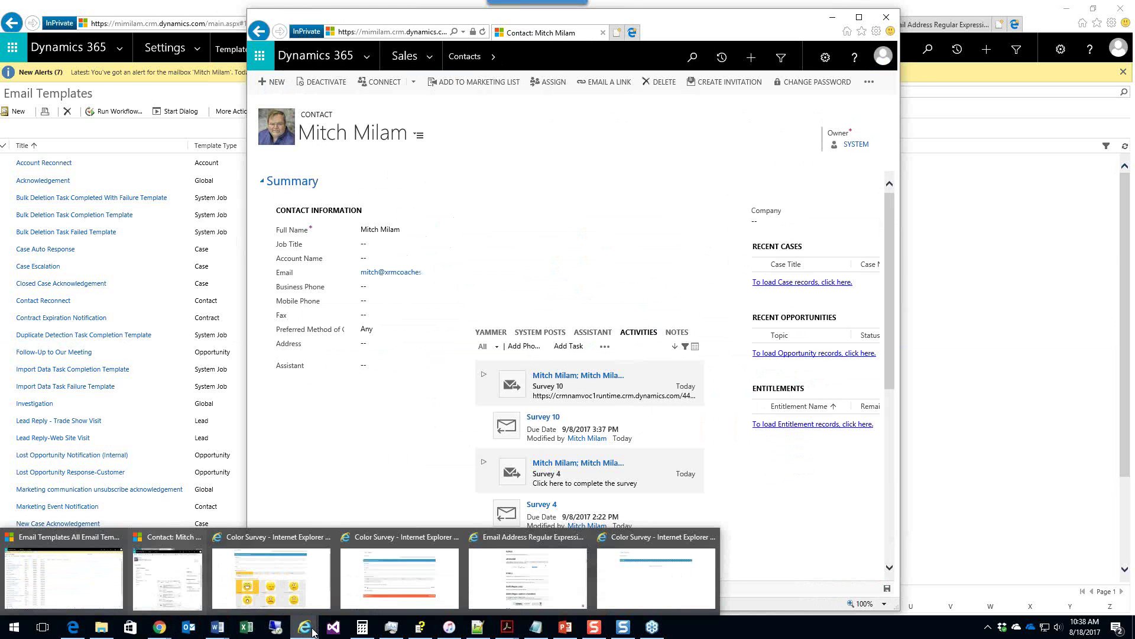
click(82, 571)
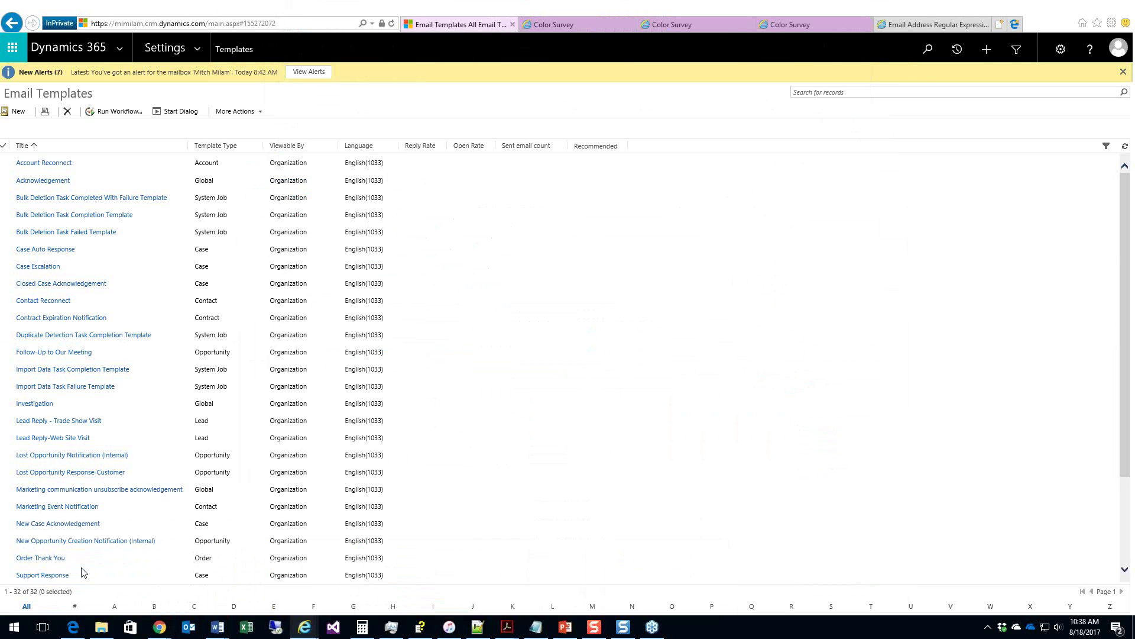
click(199, 52)
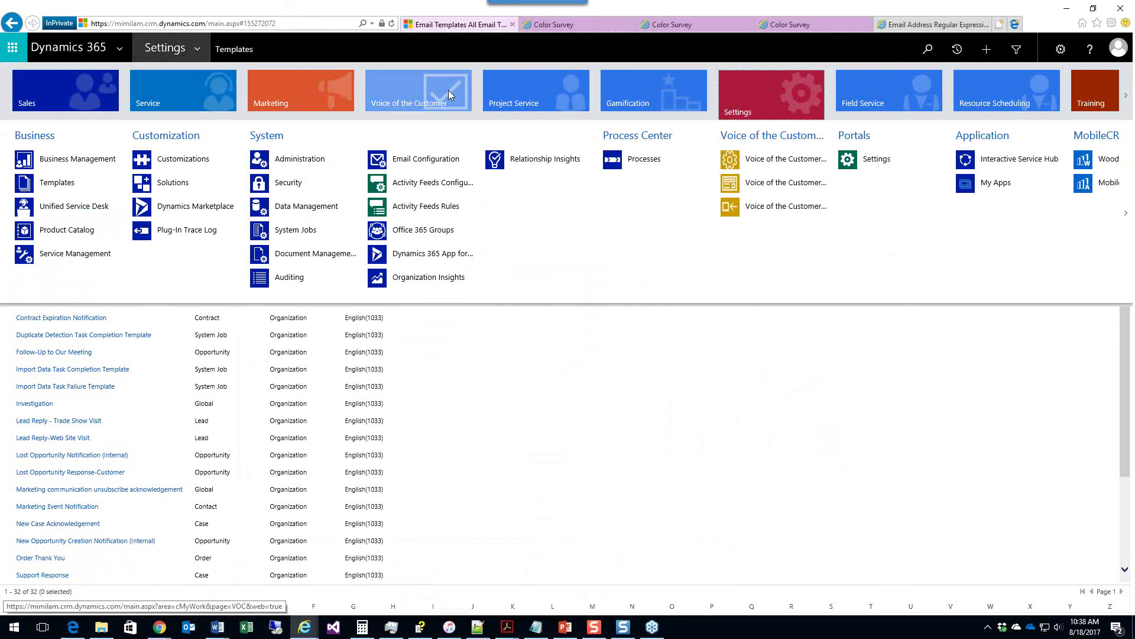
click(418, 95)
click(50, 159)
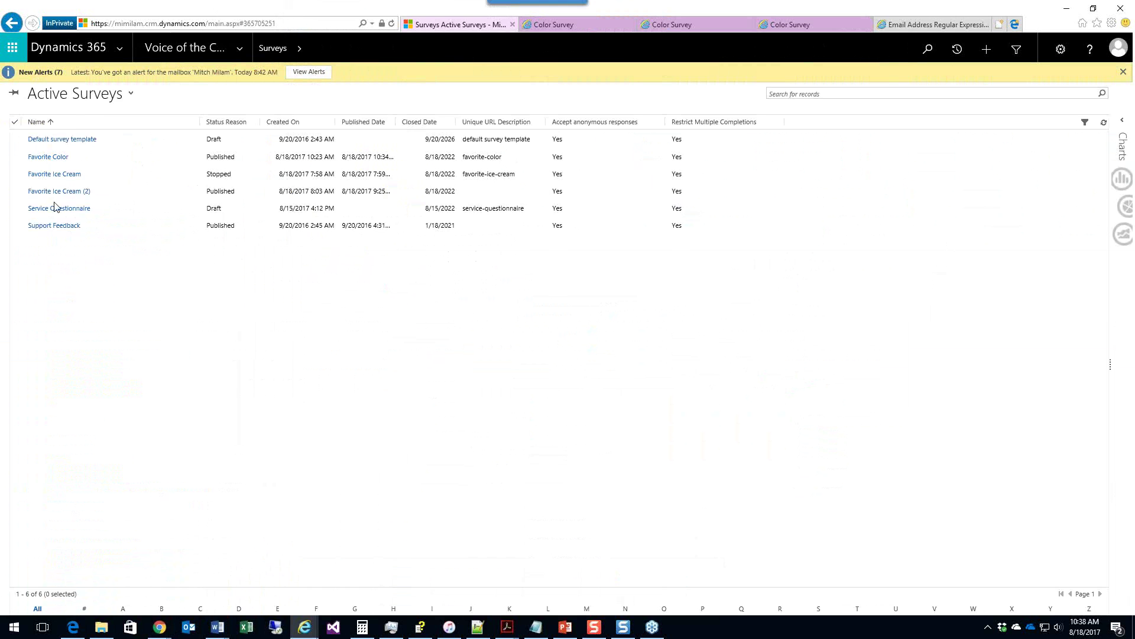
click(59, 195)
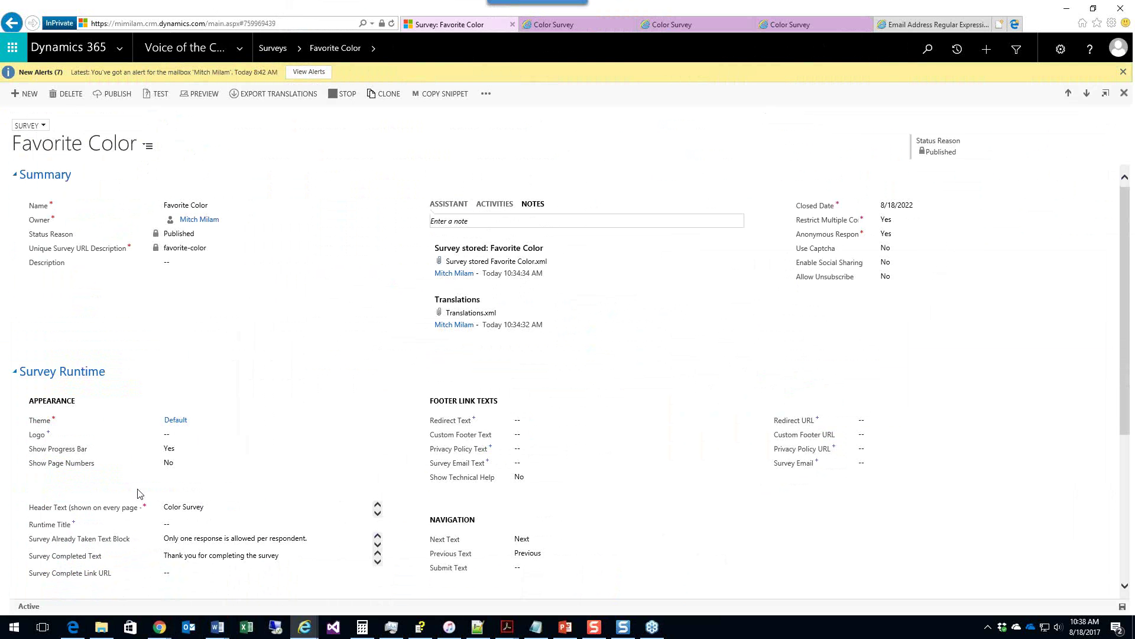
Step: Set Invitation Link Text to 'Click here to complete our customer satisfaction survey'
scroll(140, 494, down, 4)
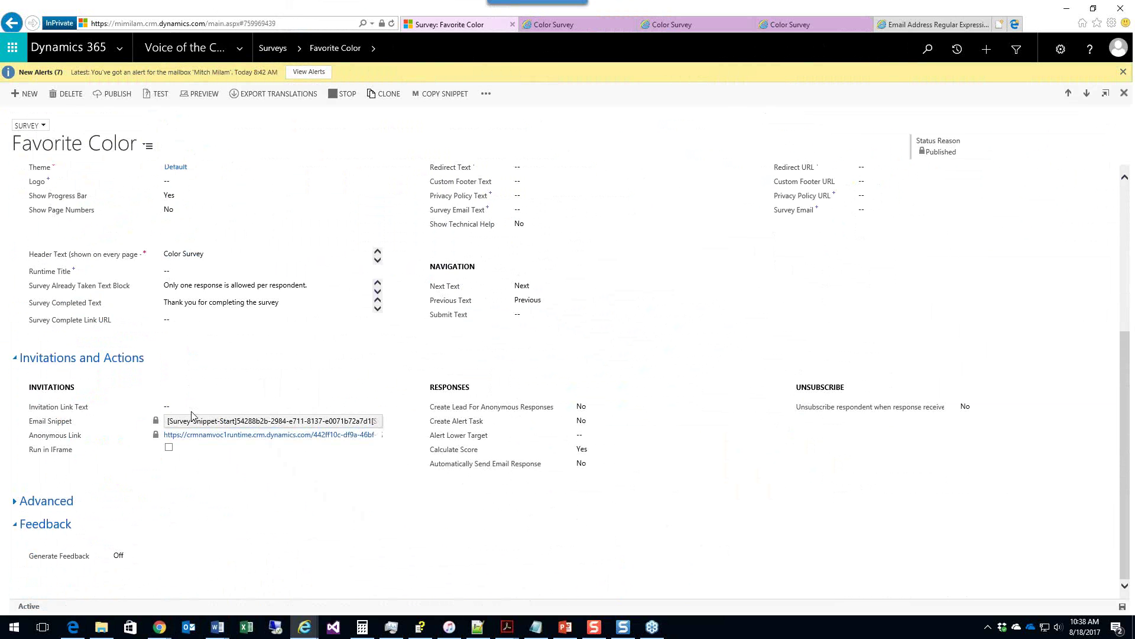
click(193, 408)
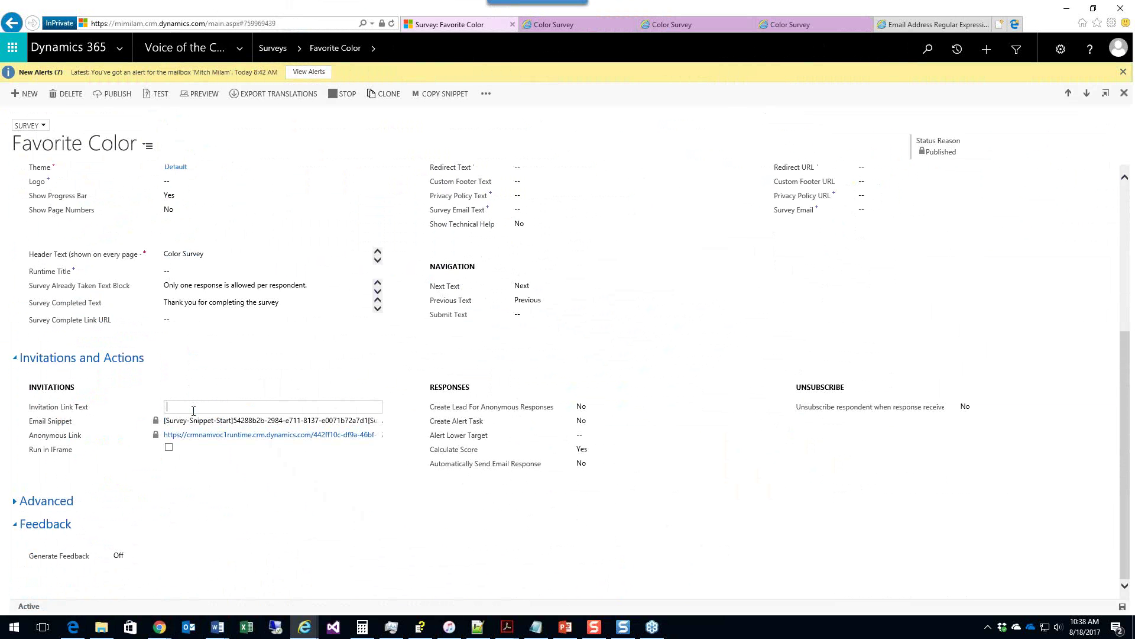
text(Click here to complete our customer satisfac)
key(BackSpace)
text(action survey)
click(194, 415)
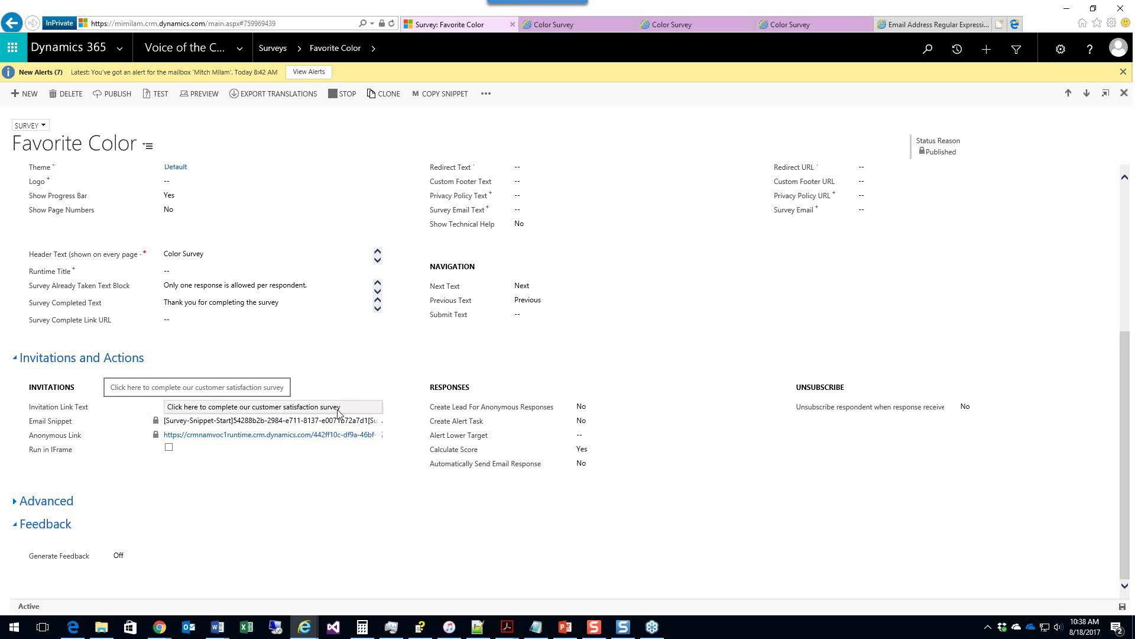
mouse_move(222, 632)
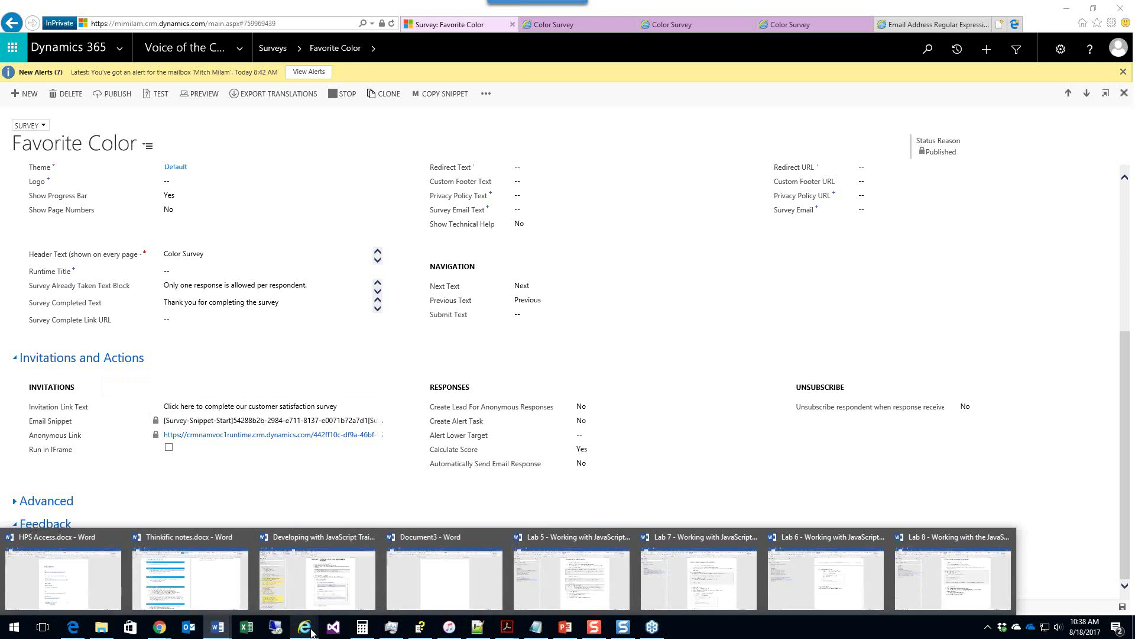
Step: Create a new email to the contact, insert the Survey 10 template, and save the draft
mouse_move(312, 632)
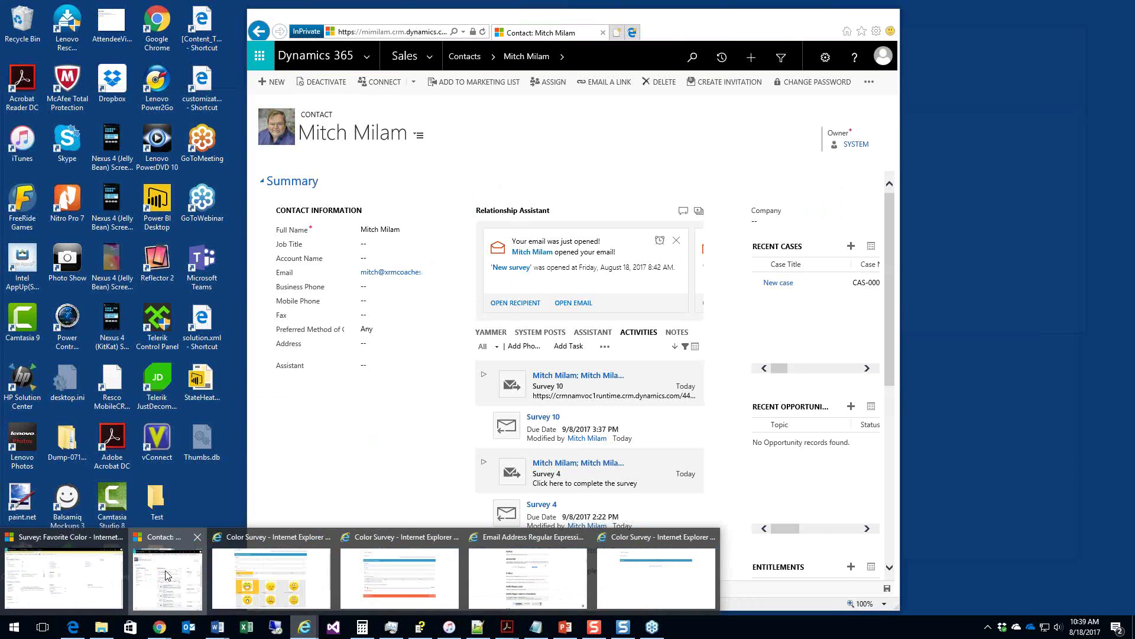
click(192, 578)
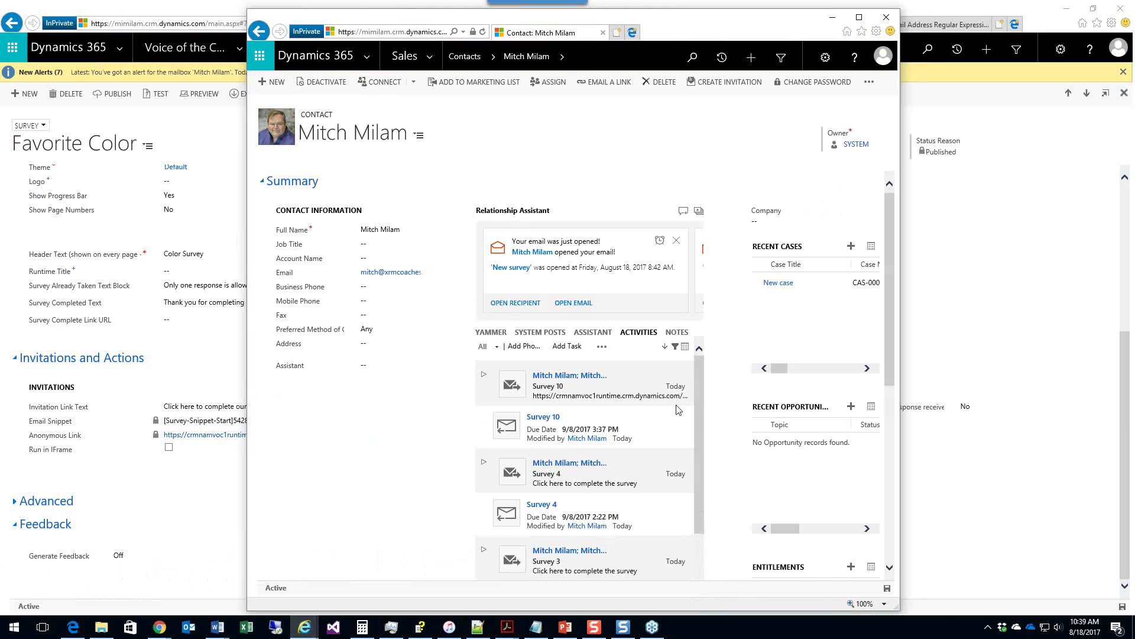
click(604, 347)
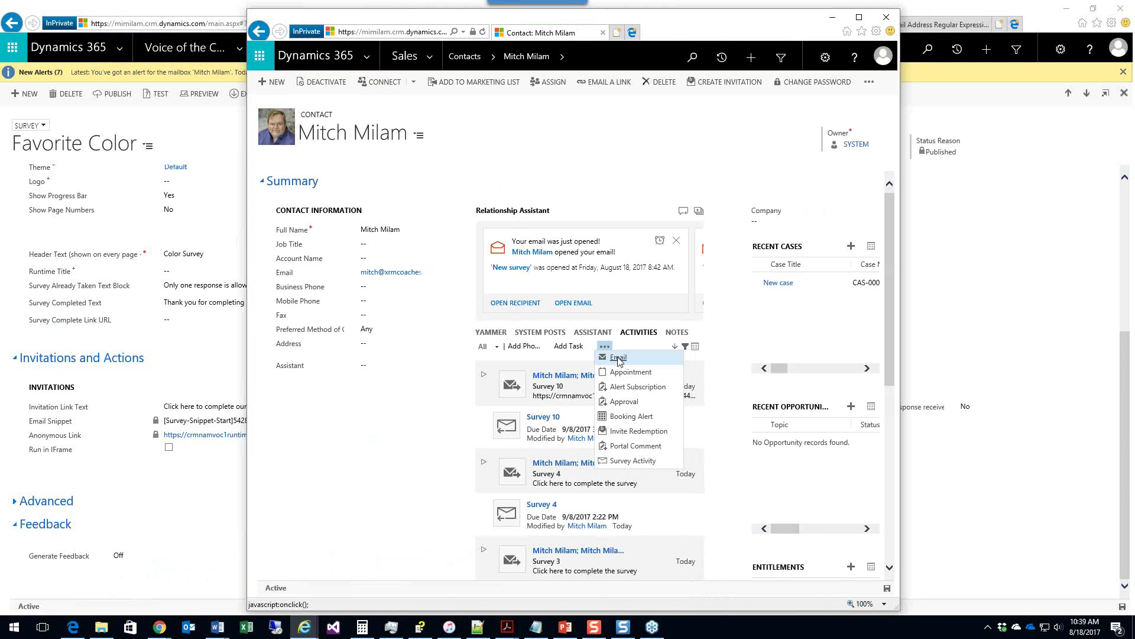
click(618, 358)
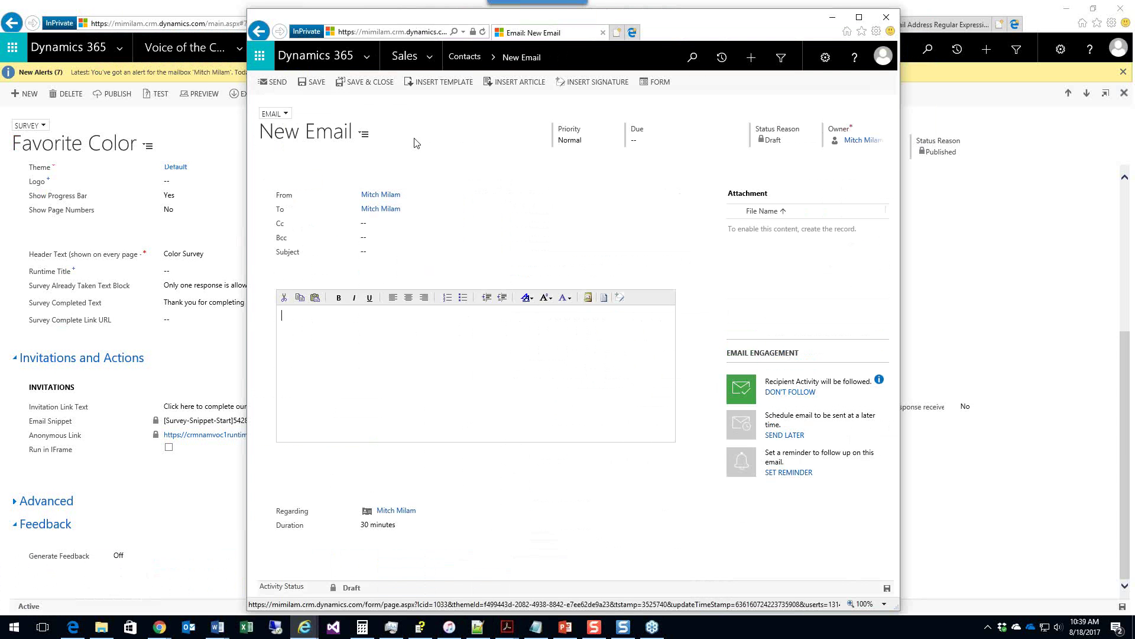
click(433, 82)
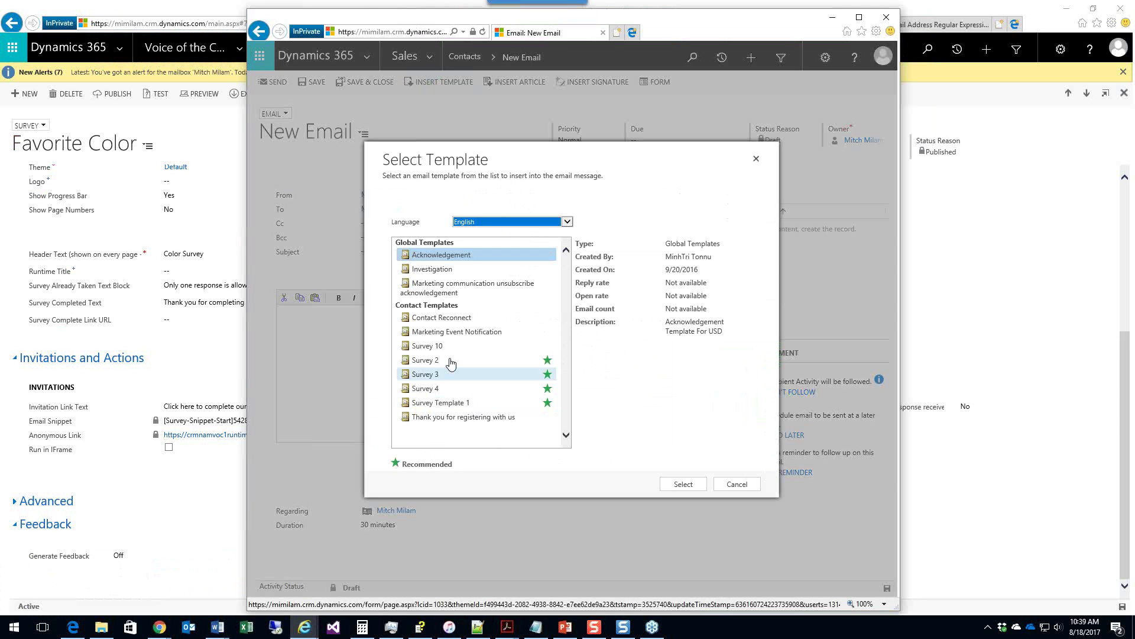
double_click(440, 346)
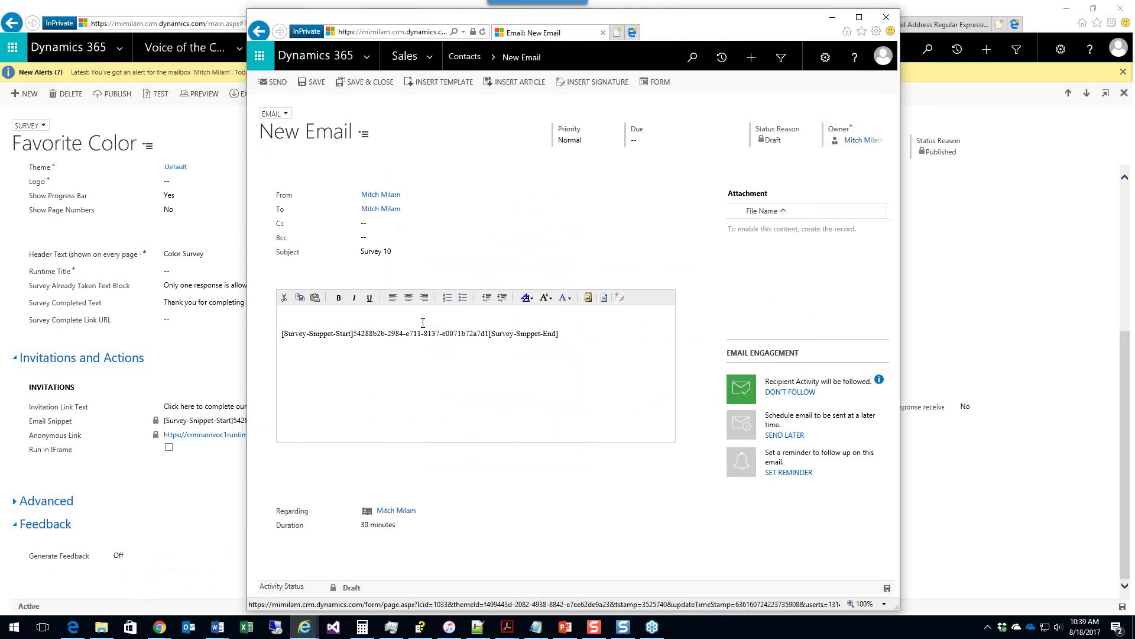
click(313, 82)
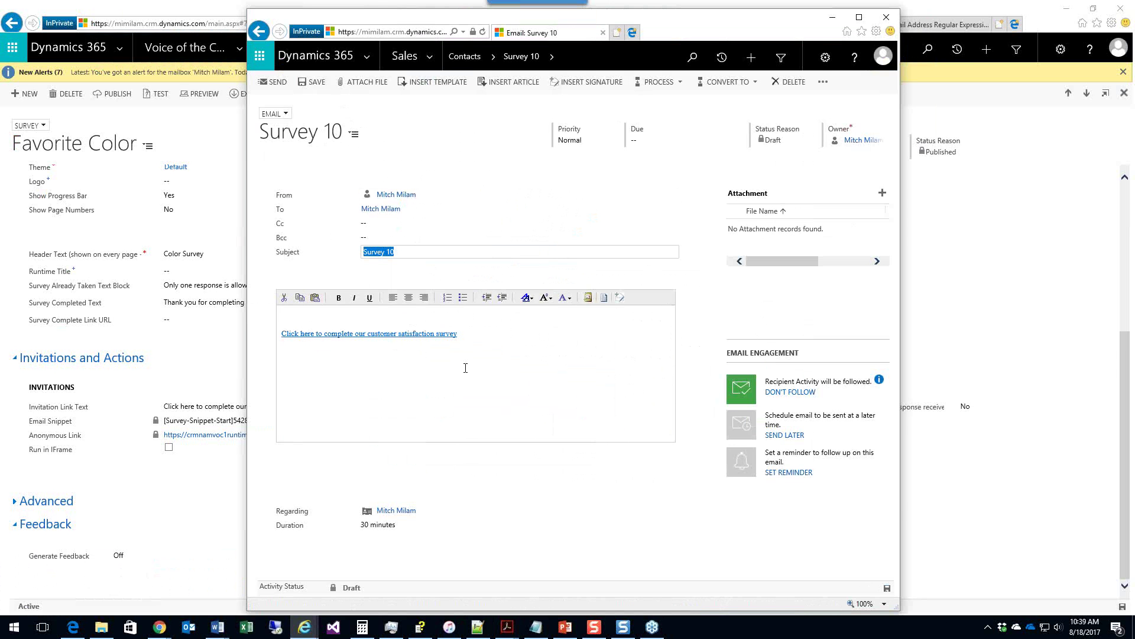
click(485, 327)
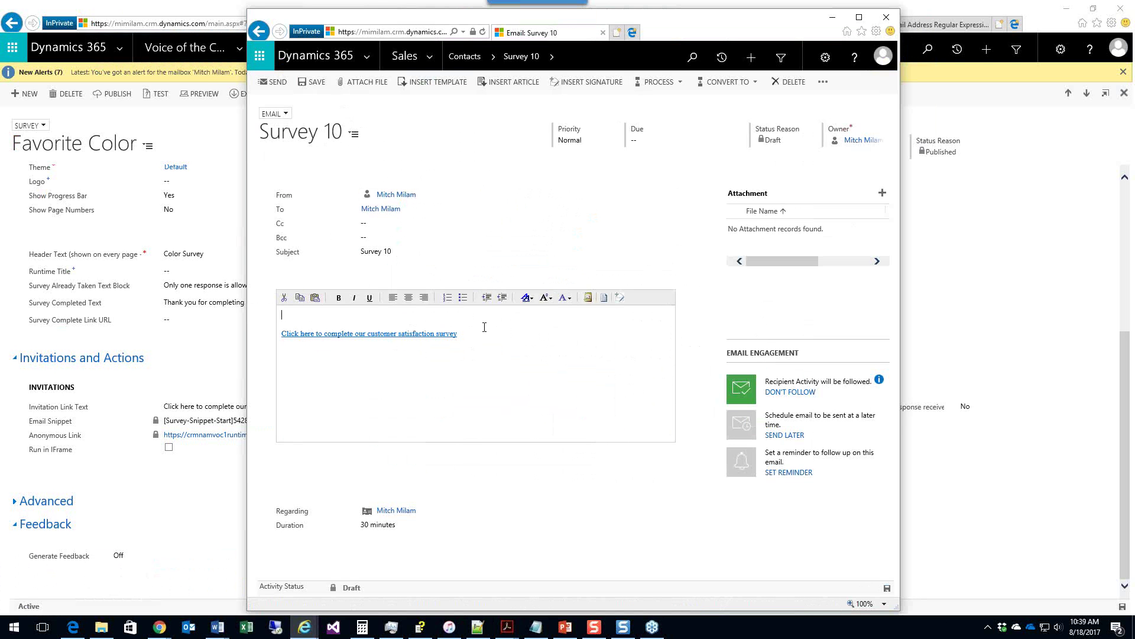
Step: Clear the email body and apply the Survey 10 template, replacing the subject
key(ctrl+a)
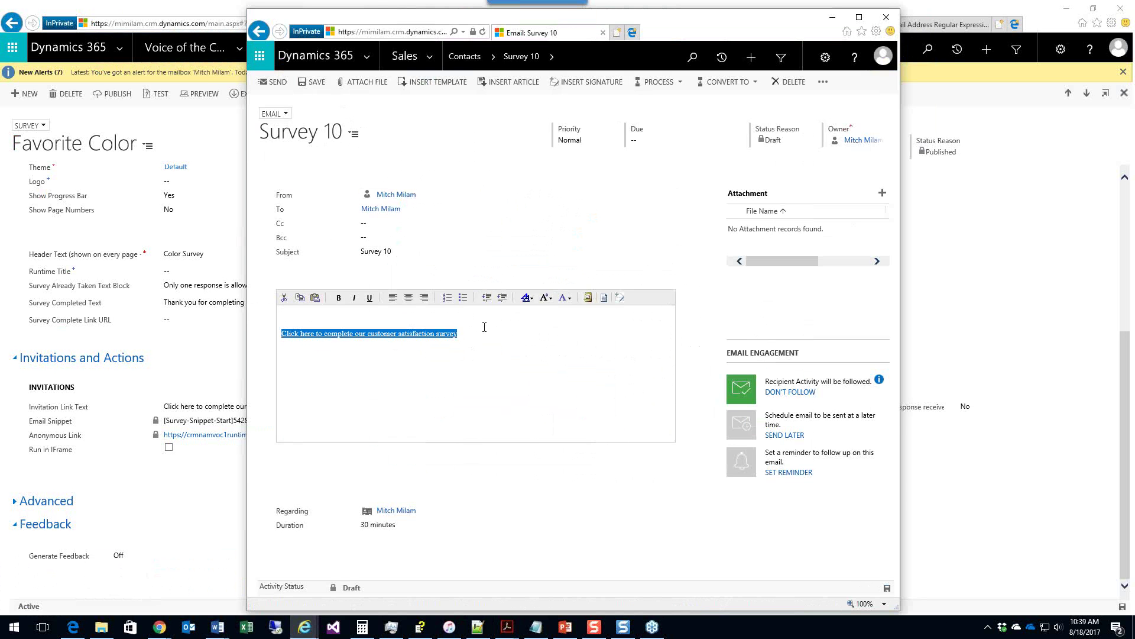
key(Delete)
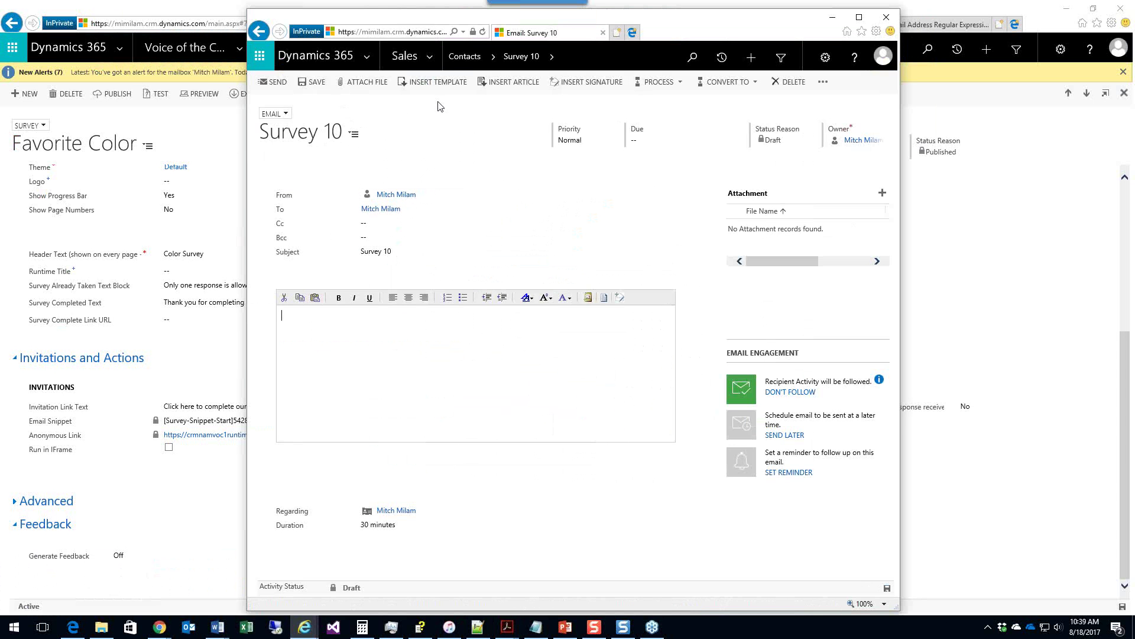
click(440, 84)
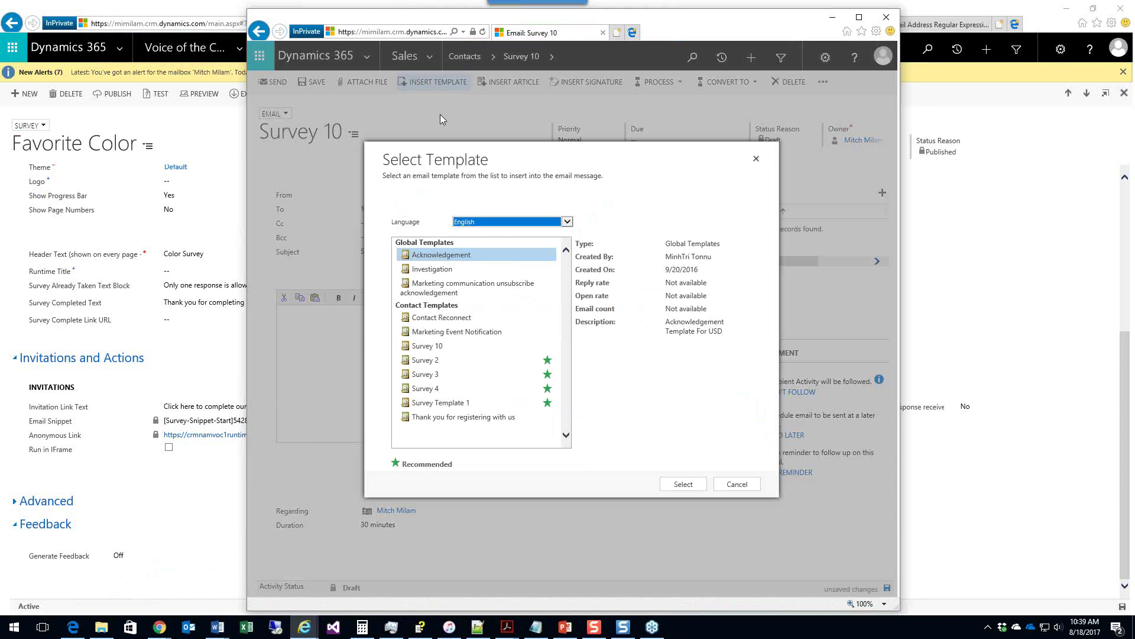
click(695, 484)
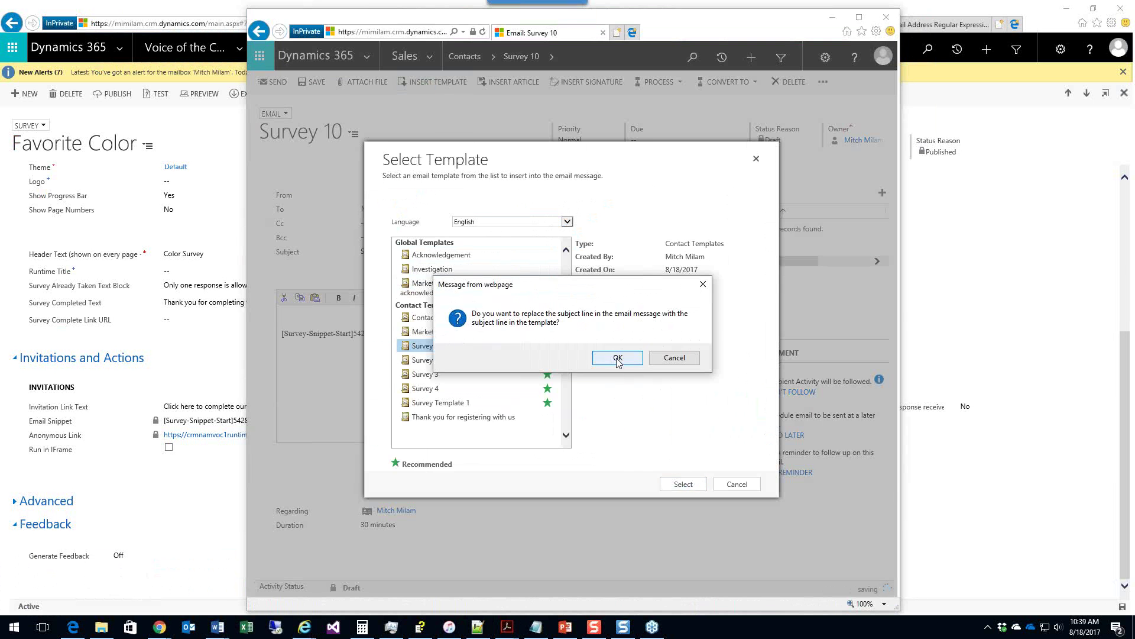
click(618, 357)
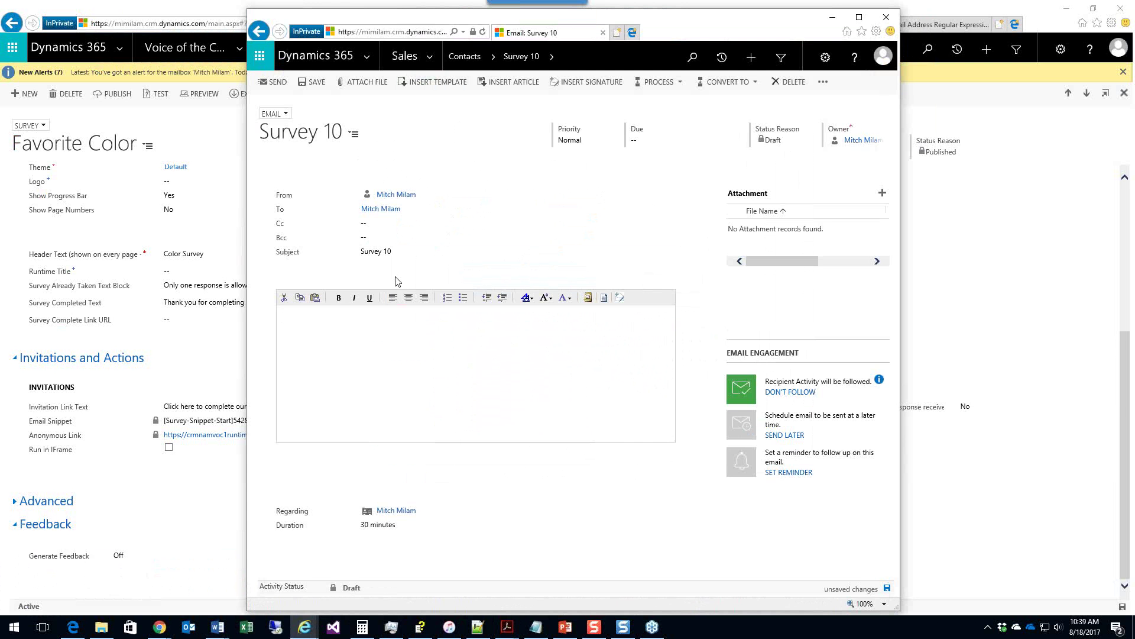
Step: Insert the Survey 10 template into the body again and save, triggering a duplicate-key error
click(435, 82)
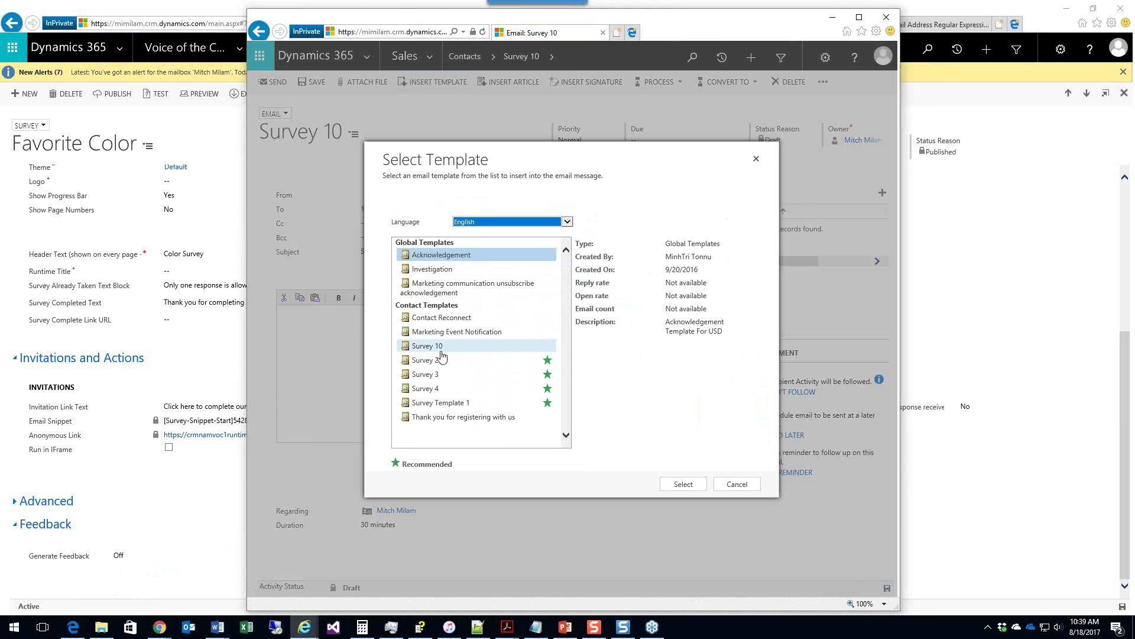
double_click(441, 350)
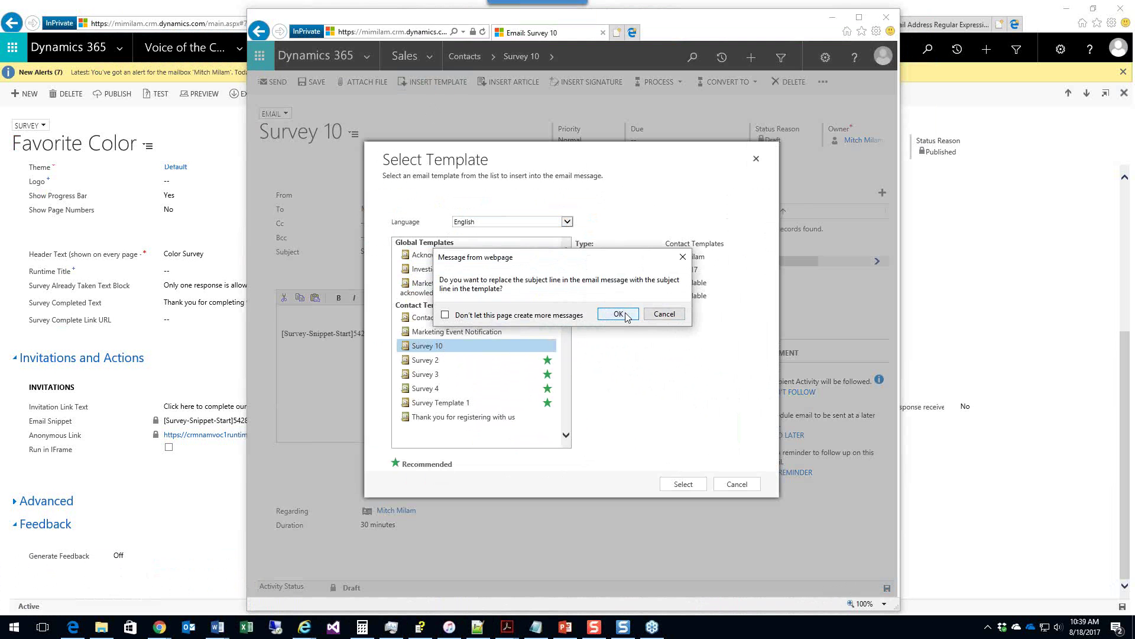
click(626, 317)
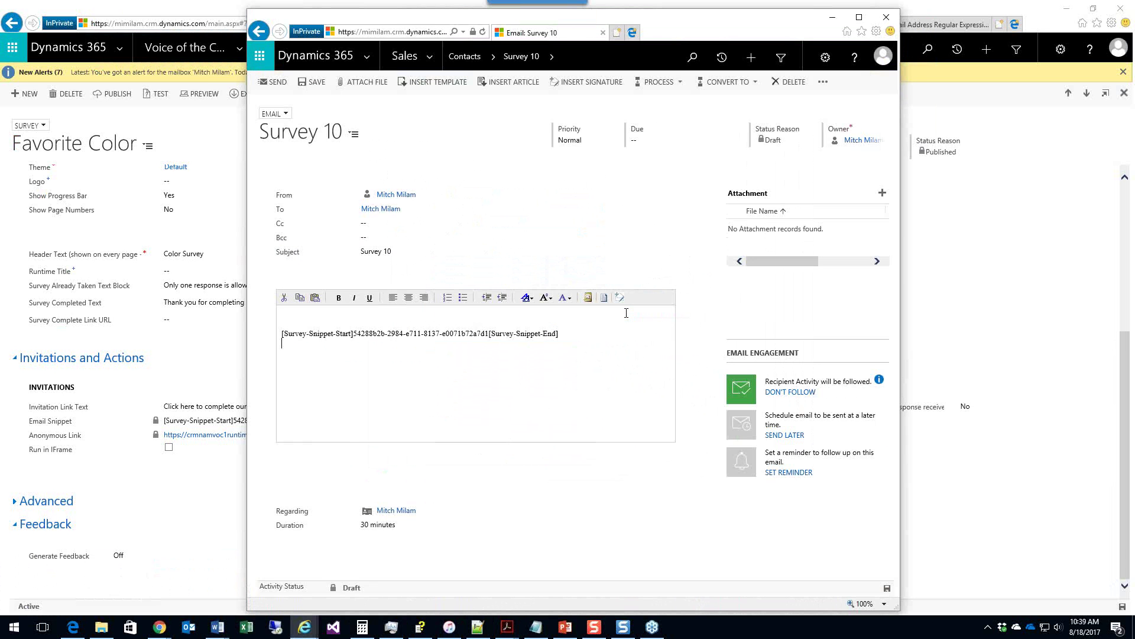
click(321, 83)
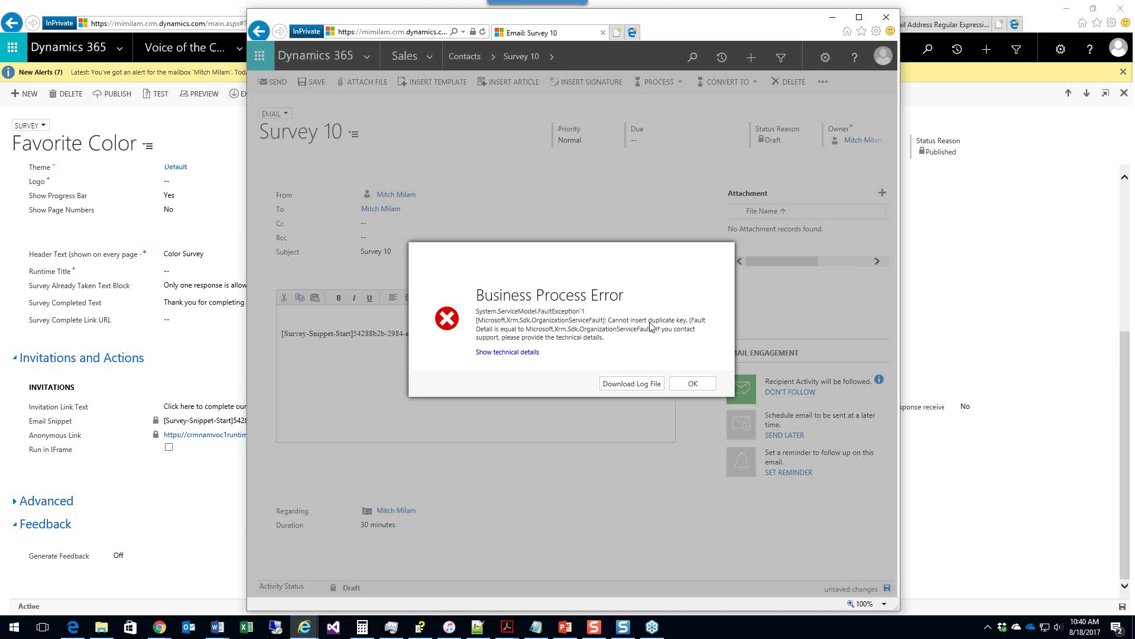
Step: Dismiss the Business Process Error message
click(709, 394)
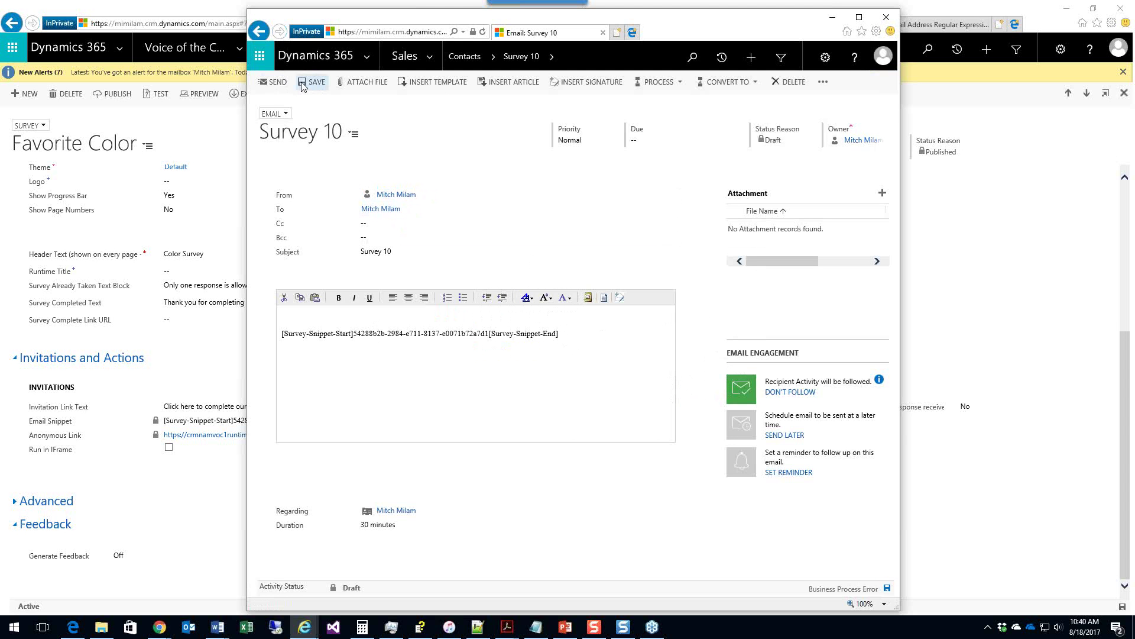
Step: Discard the unsaved email and run a first contact search from the contacts list
click(469, 59)
click(614, 358)
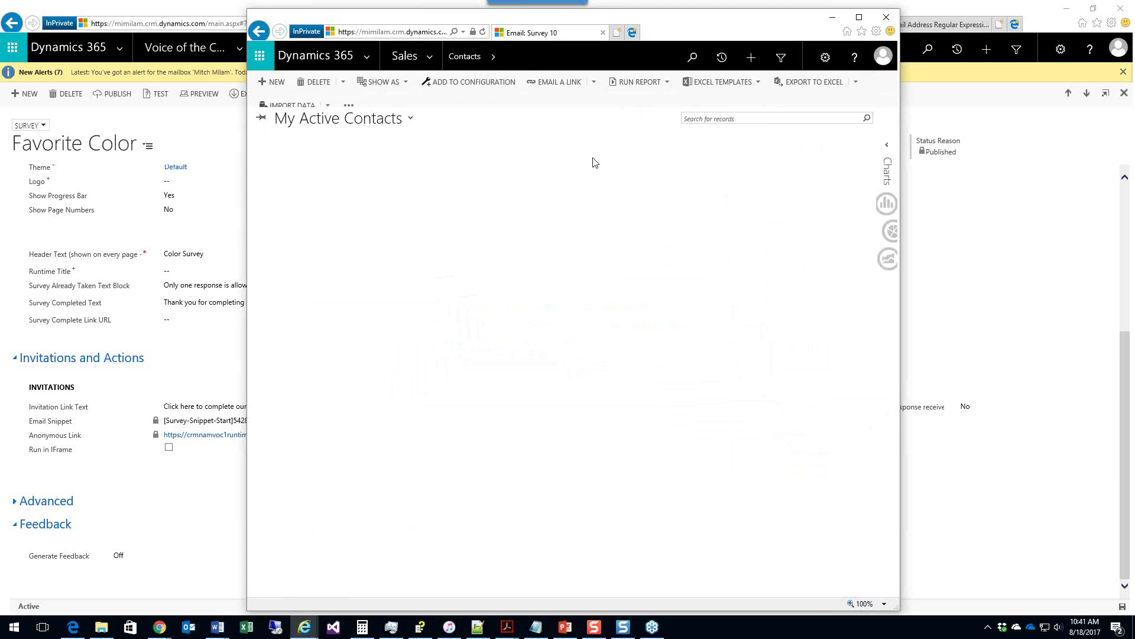
click(733, 116)
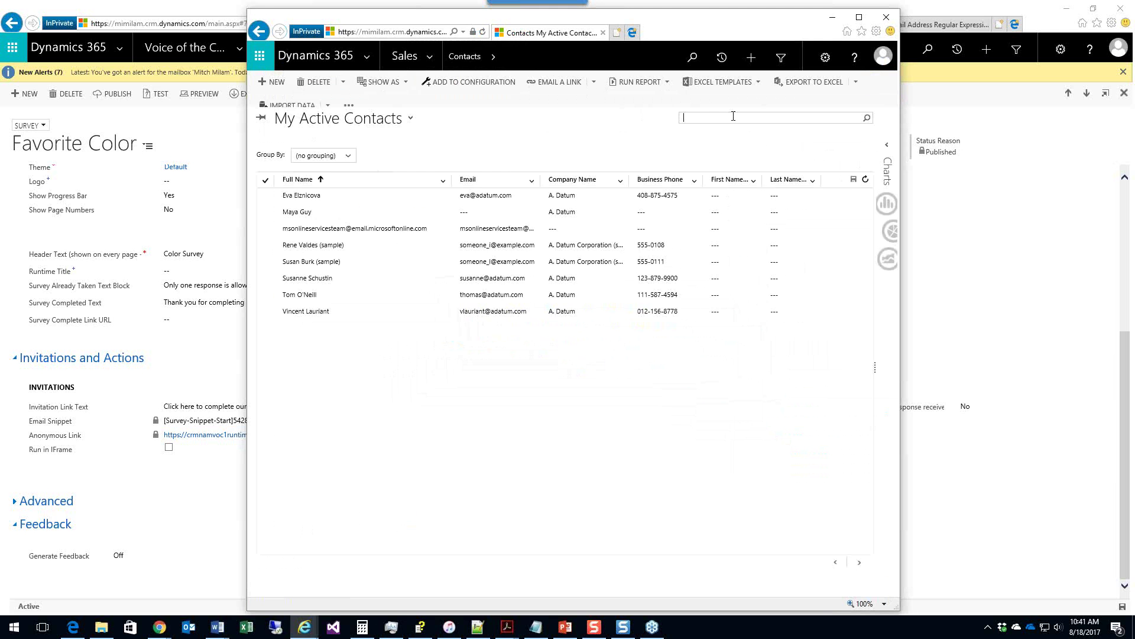
text(ch)
key(Return)
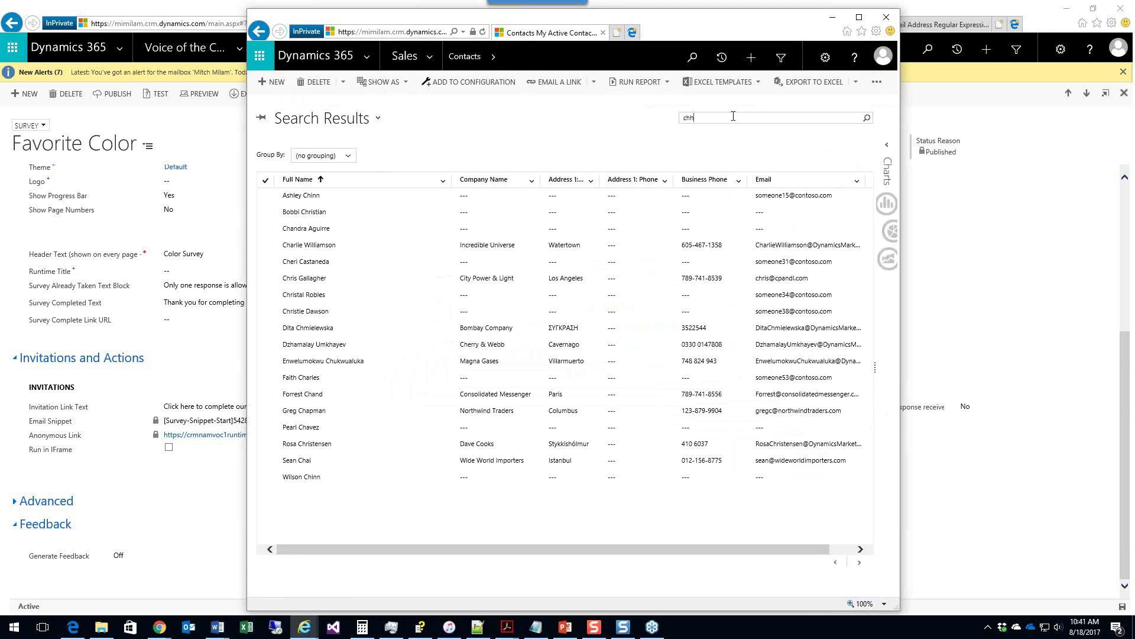
Step: Search by the contact's name, open the matching contact, and return to the Favorite Color survey
key(BackSpace)
key(BackSpace)
text(mitch)
key(Return)
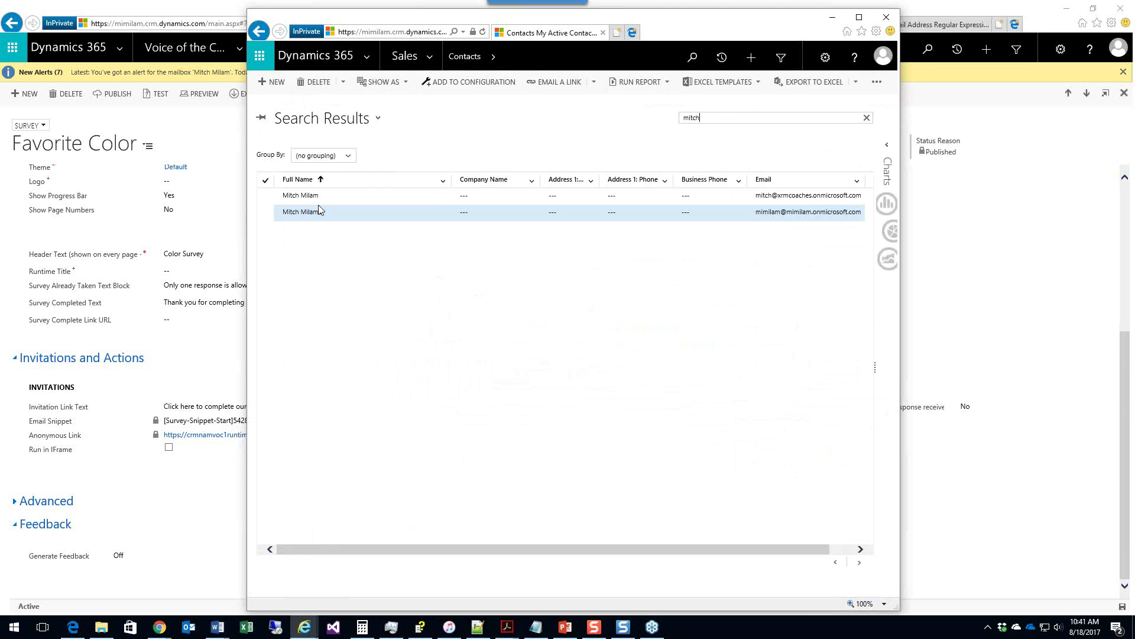
click(343, 198)
double_click(344, 201)
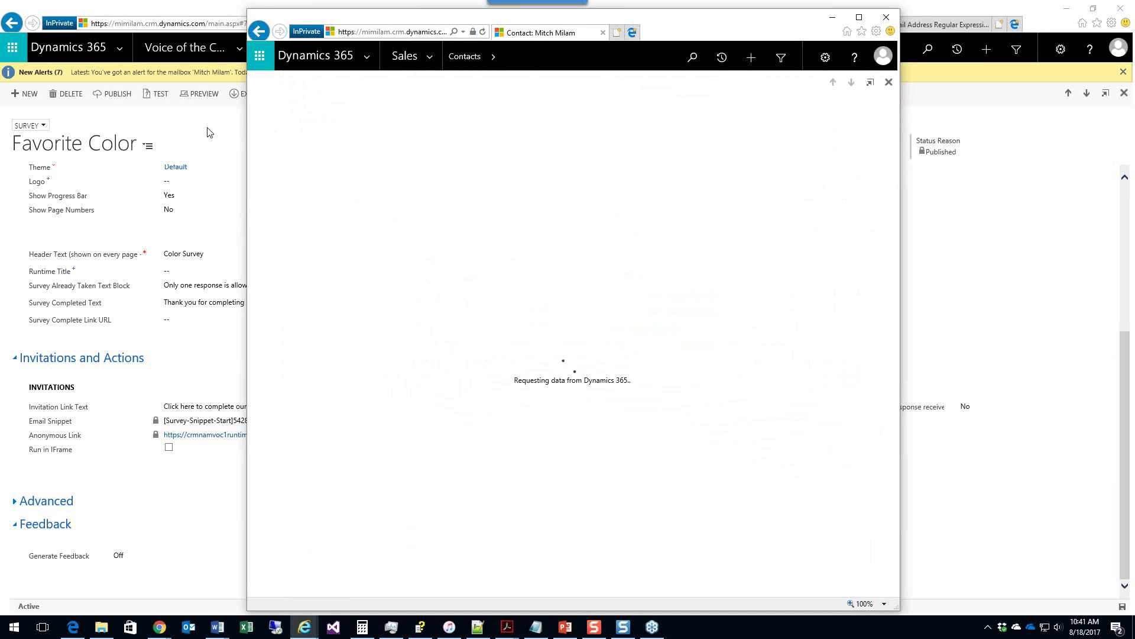
click(182, 4)
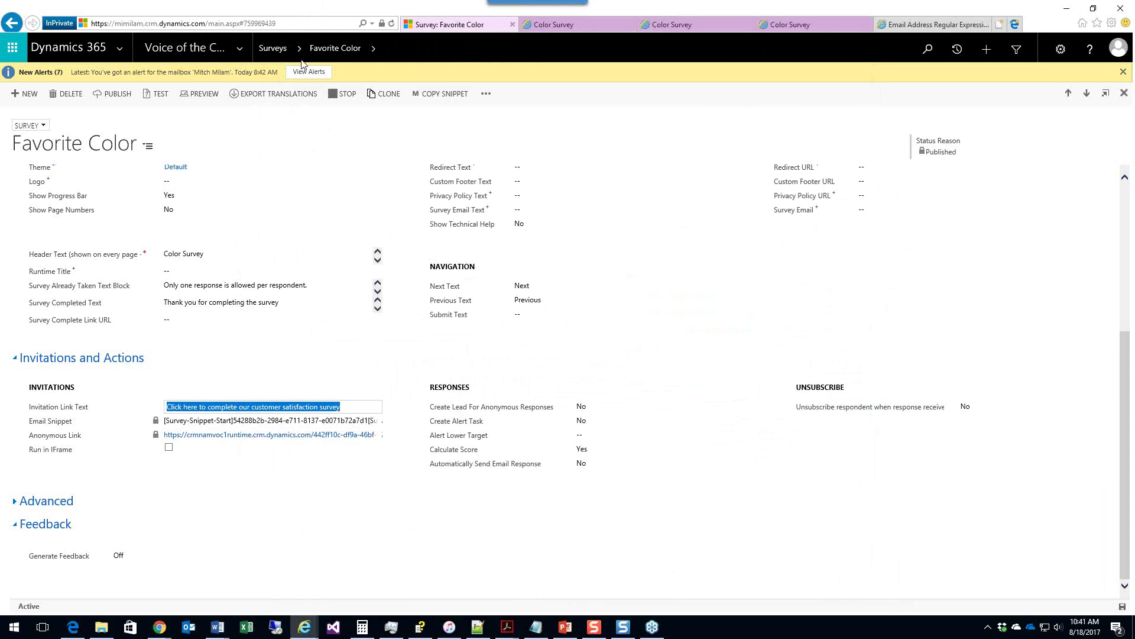
Step: View the Favorite Color dashboard's Summary (2 invites sent), then return to Active Surveys
click(51, 126)
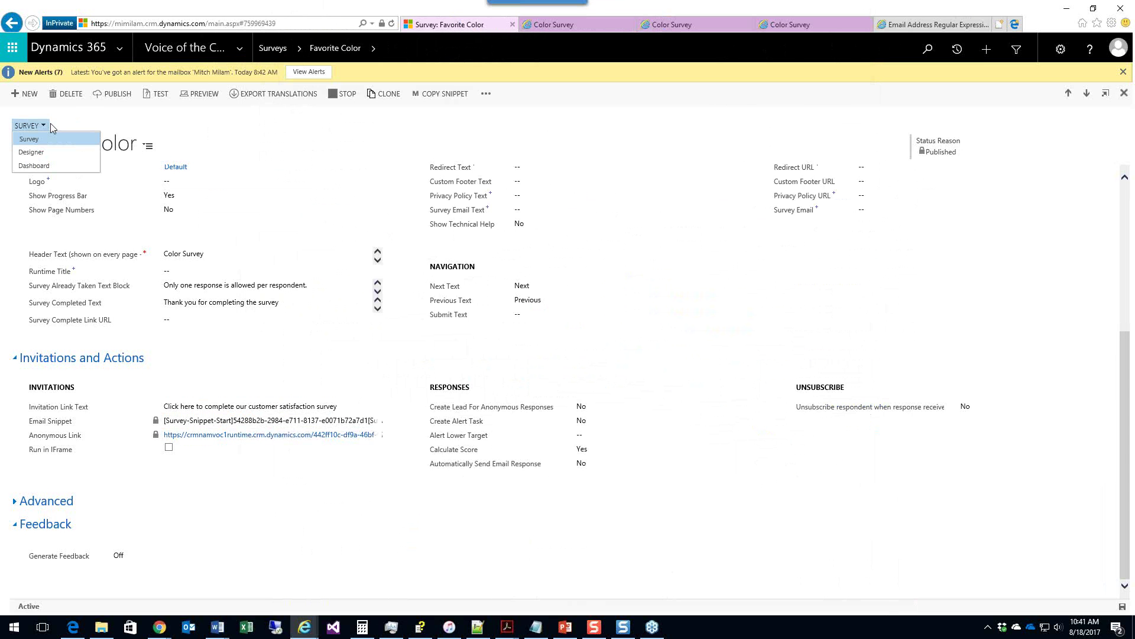
click(37, 167)
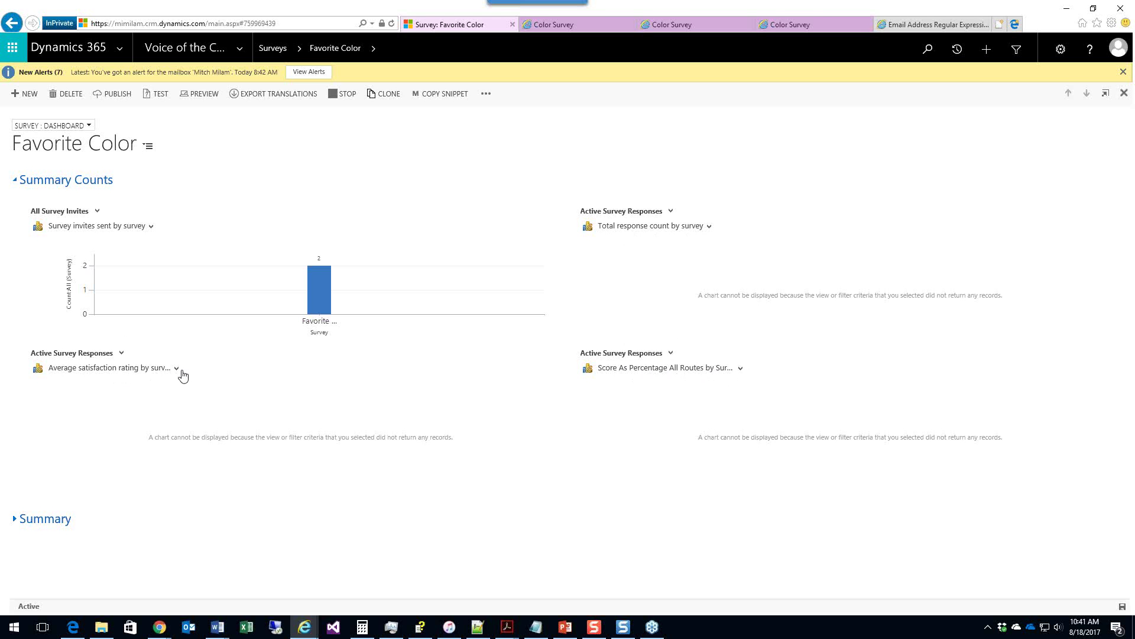
click(22, 525)
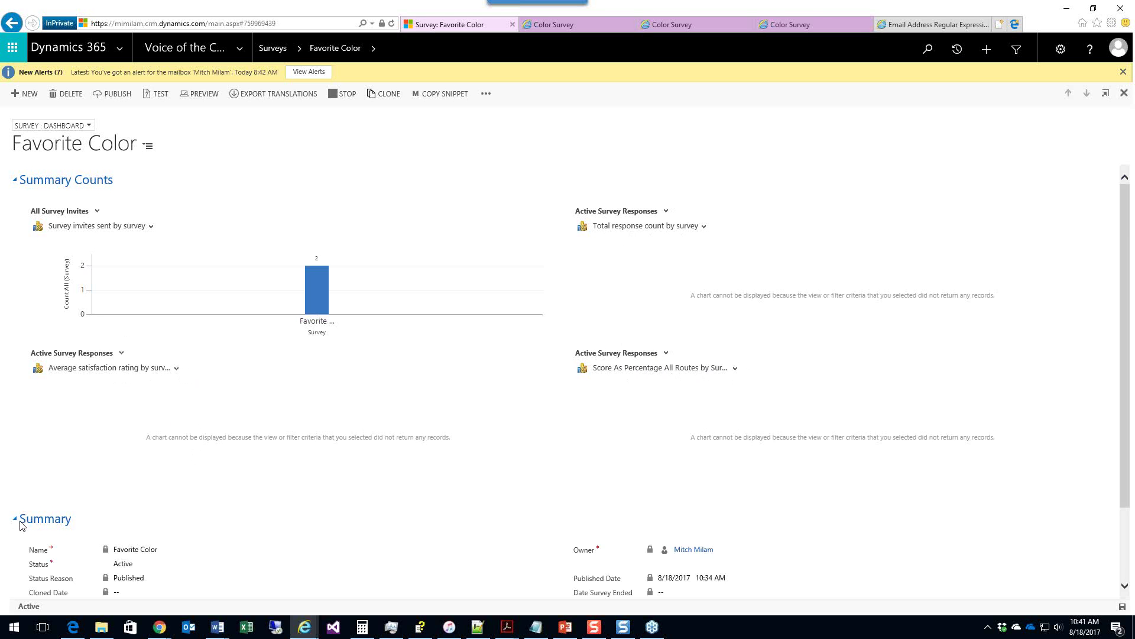
scroll(27, 523, down, 2)
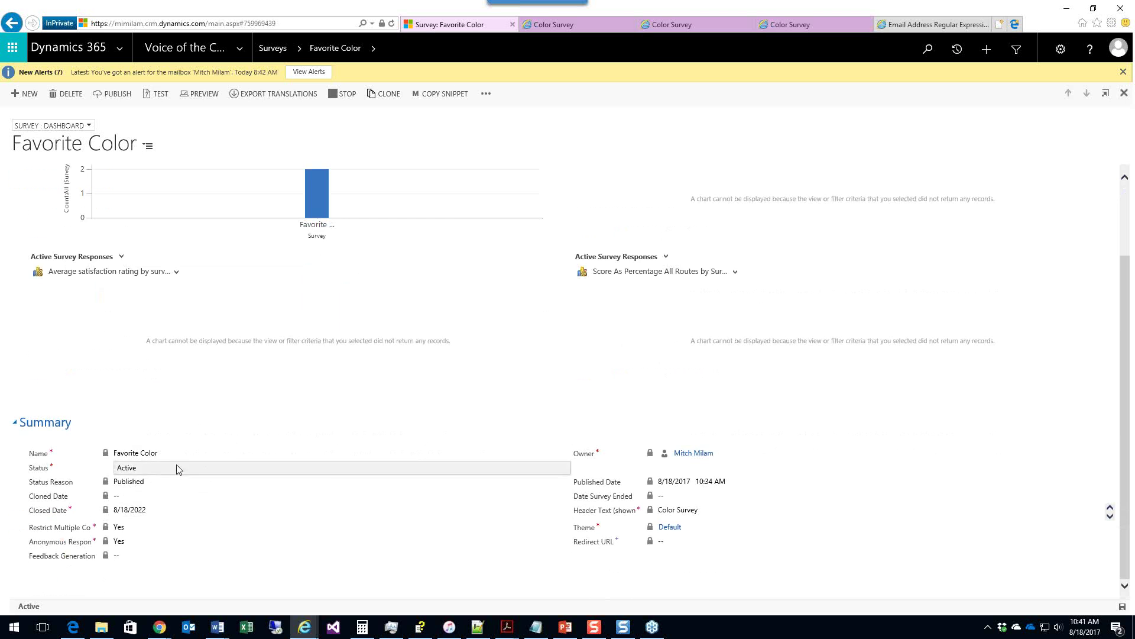
scroll(339, 385, up, 2)
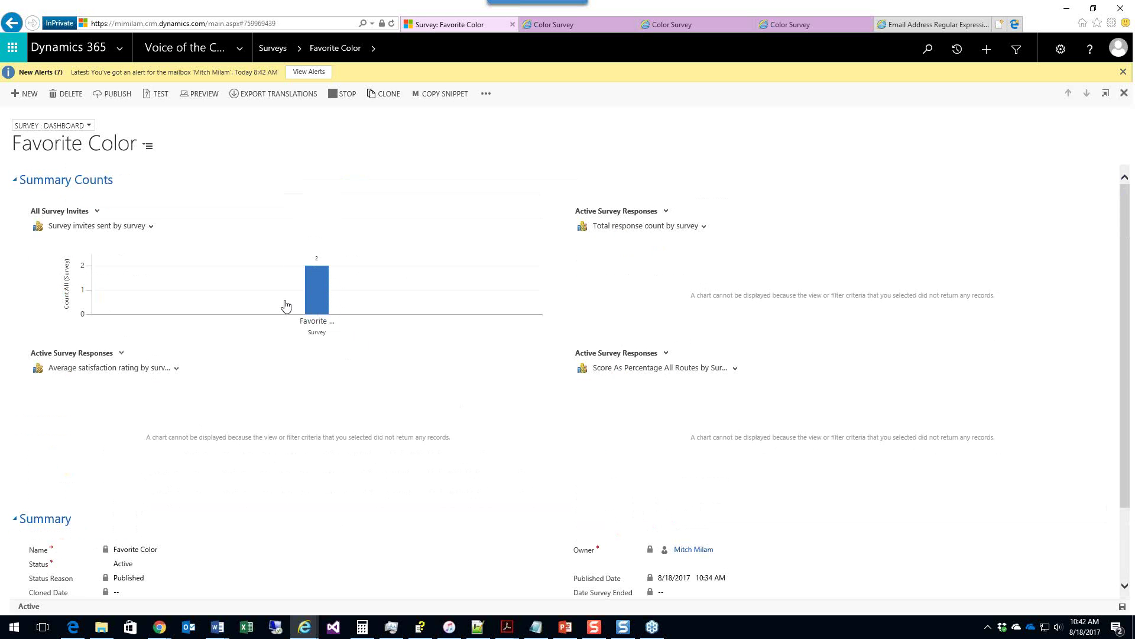
click(273, 48)
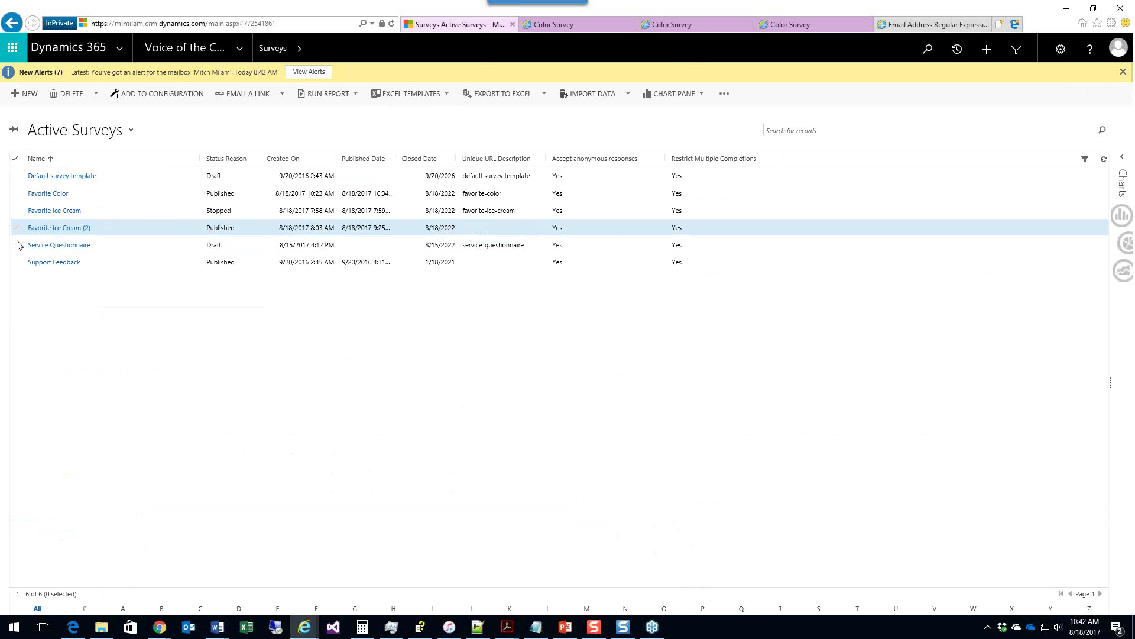
Step: Open the Favorite Ice Cream (2) survey and check its response-count chart list
click(44, 228)
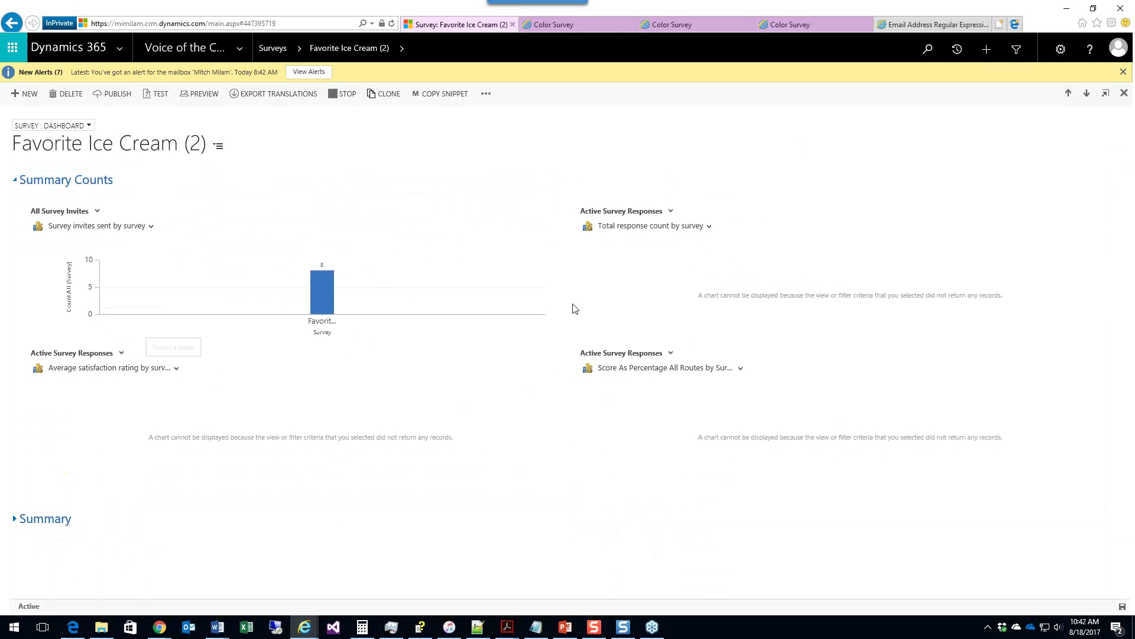
click(709, 227)
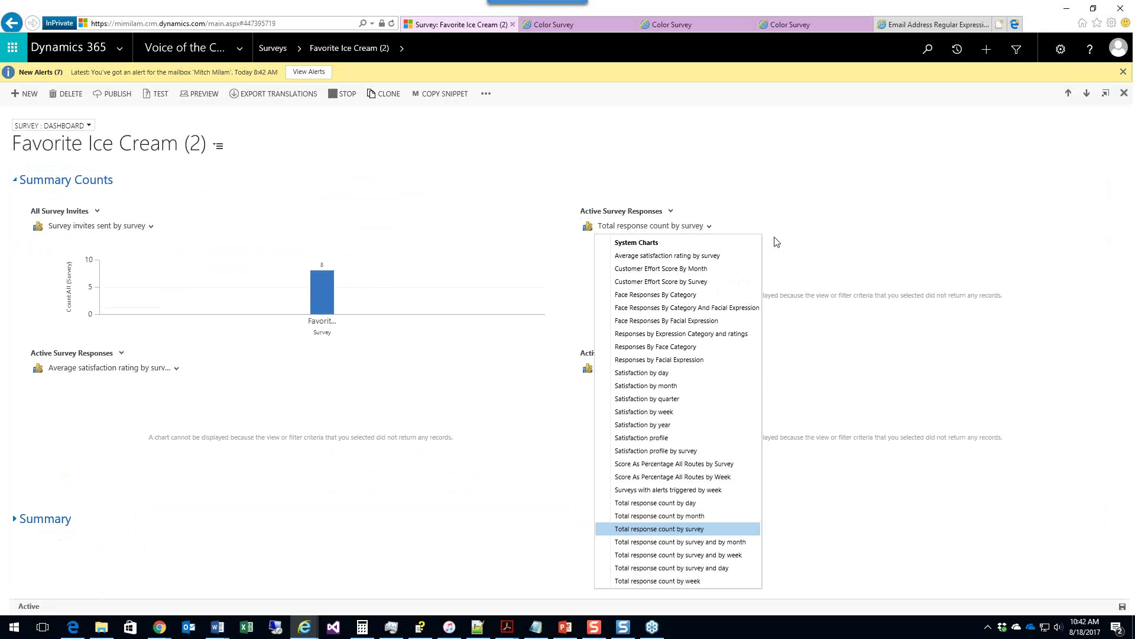
click(795, 241)
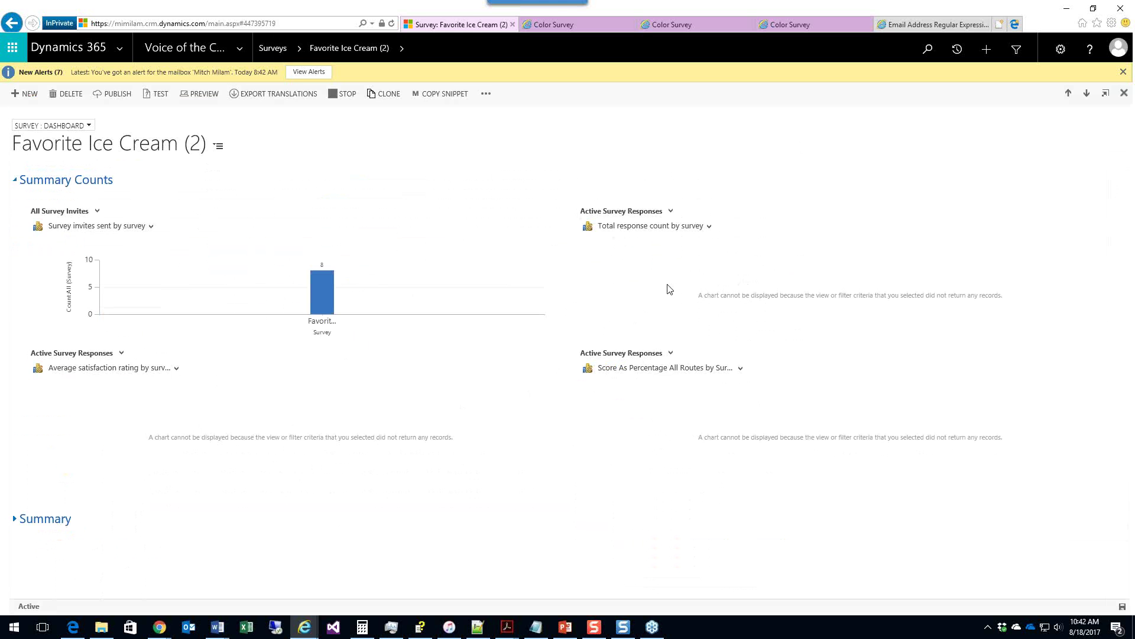
Step: View its empty Survey Responses, then reopen Favorite Color from Recently Viewed
click(400, 48)
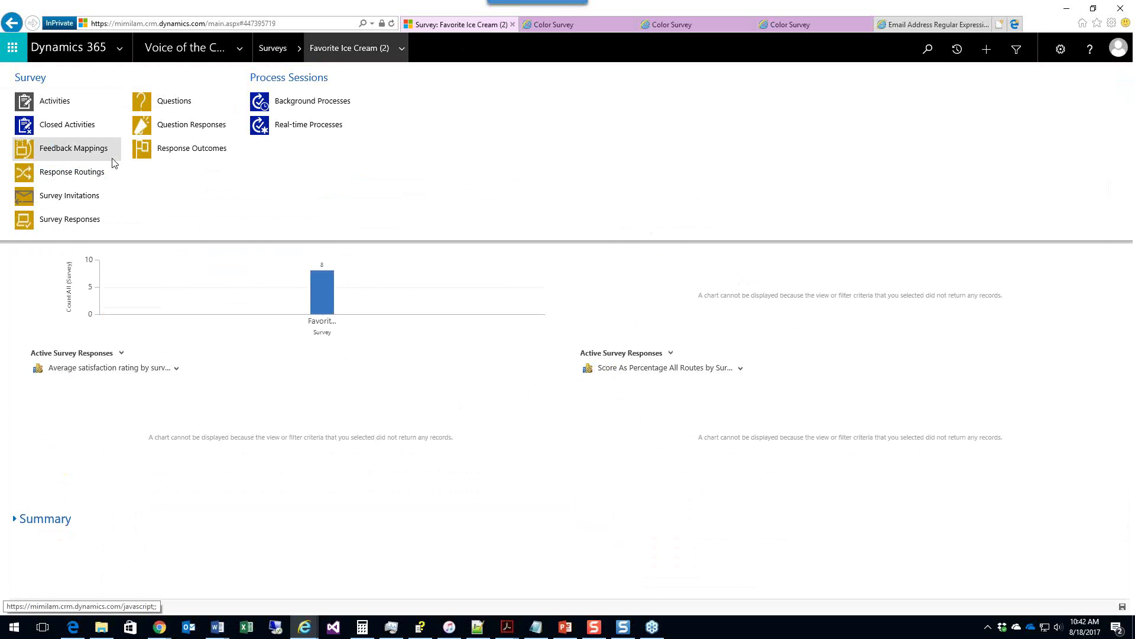
click(65, 220)
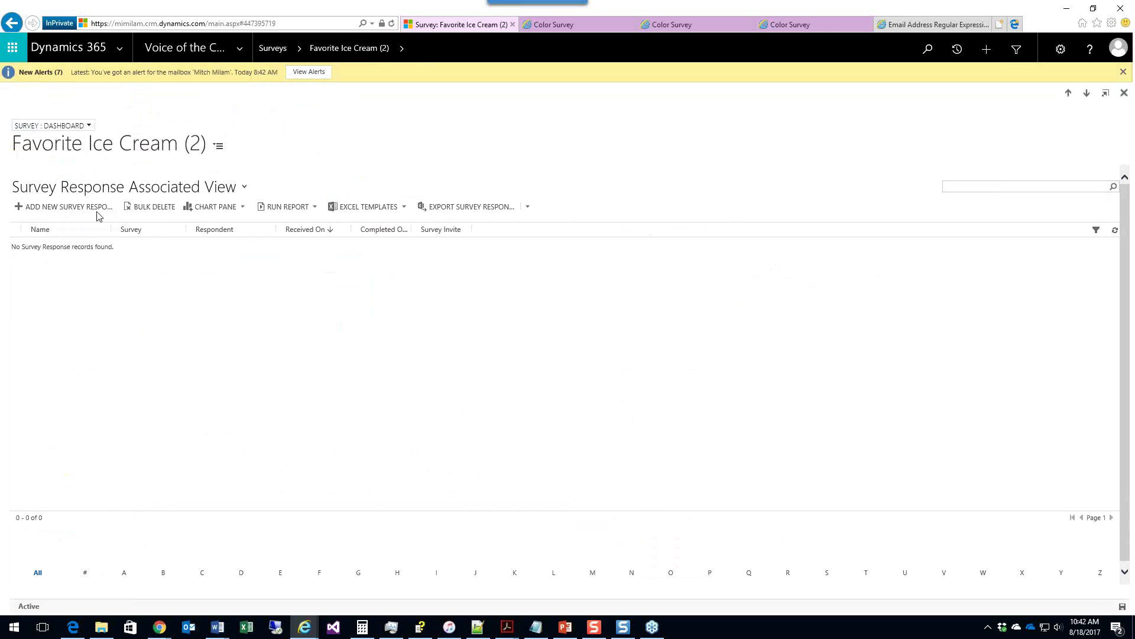
click(300, 50)
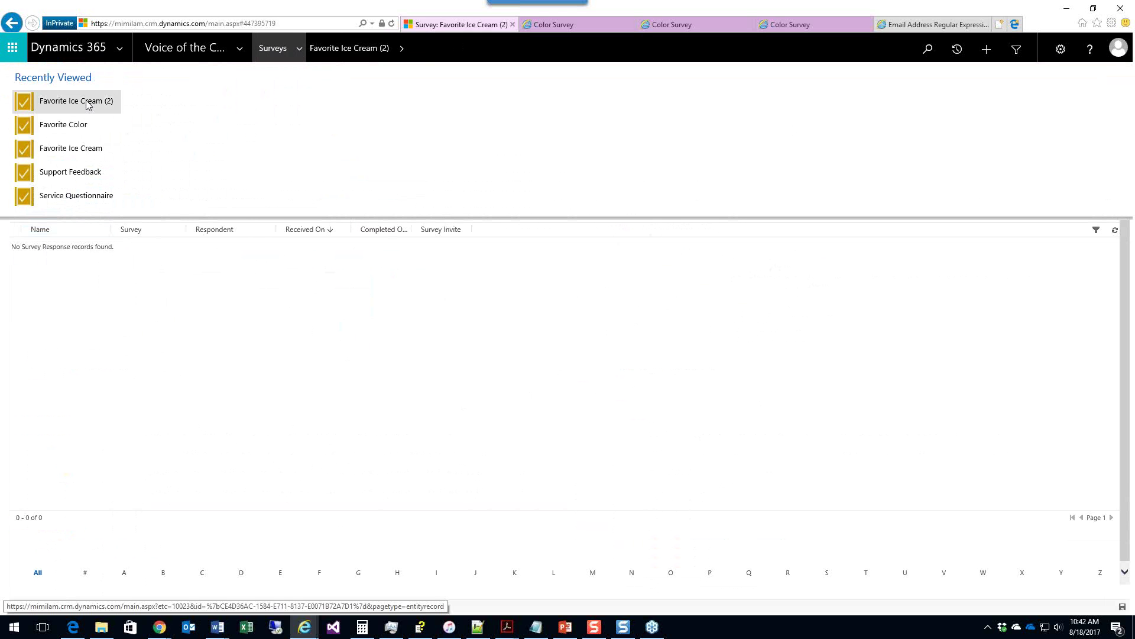
click(73, 126)
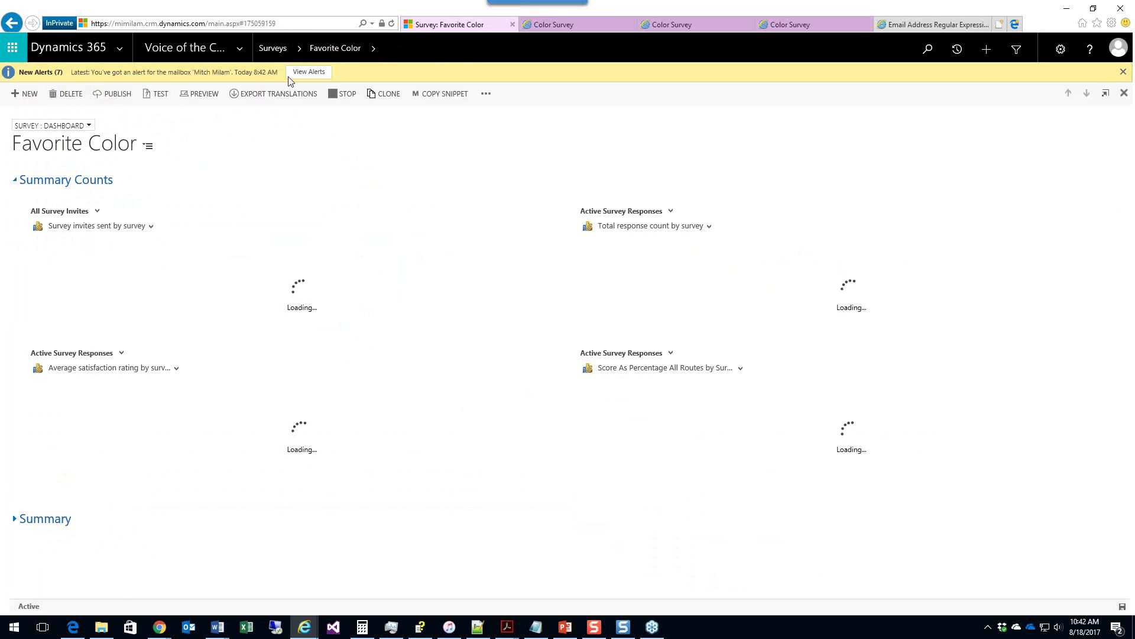
Step: Confirm Favorite Color's Survey Responses and Response Outcomes are empty, then return to its dashboard
click(372, 49)
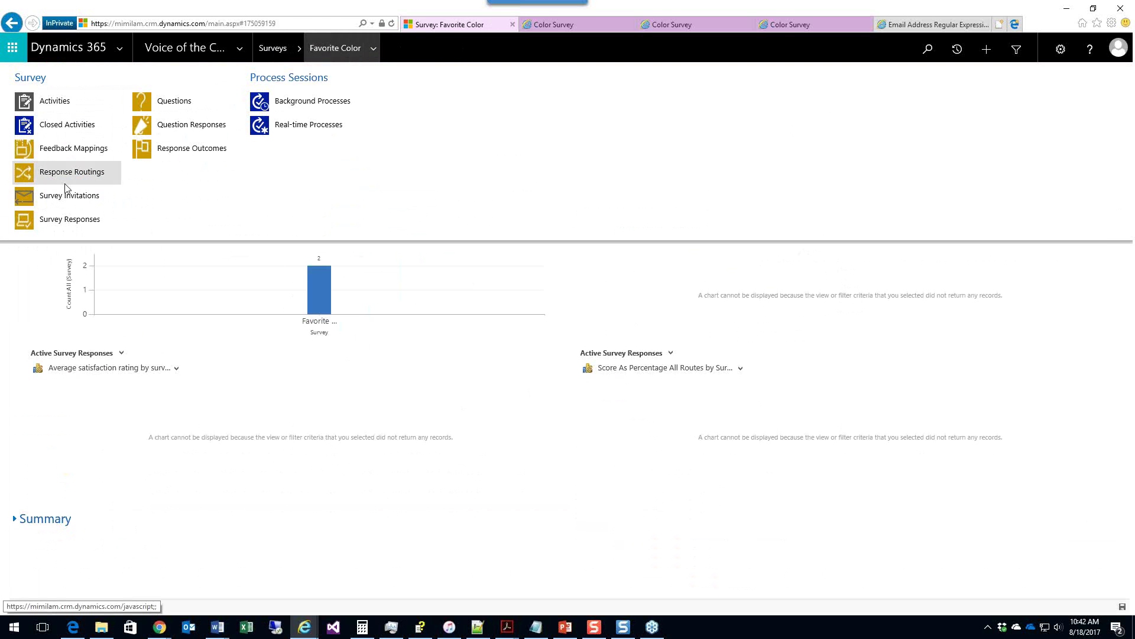
click(71, 219)
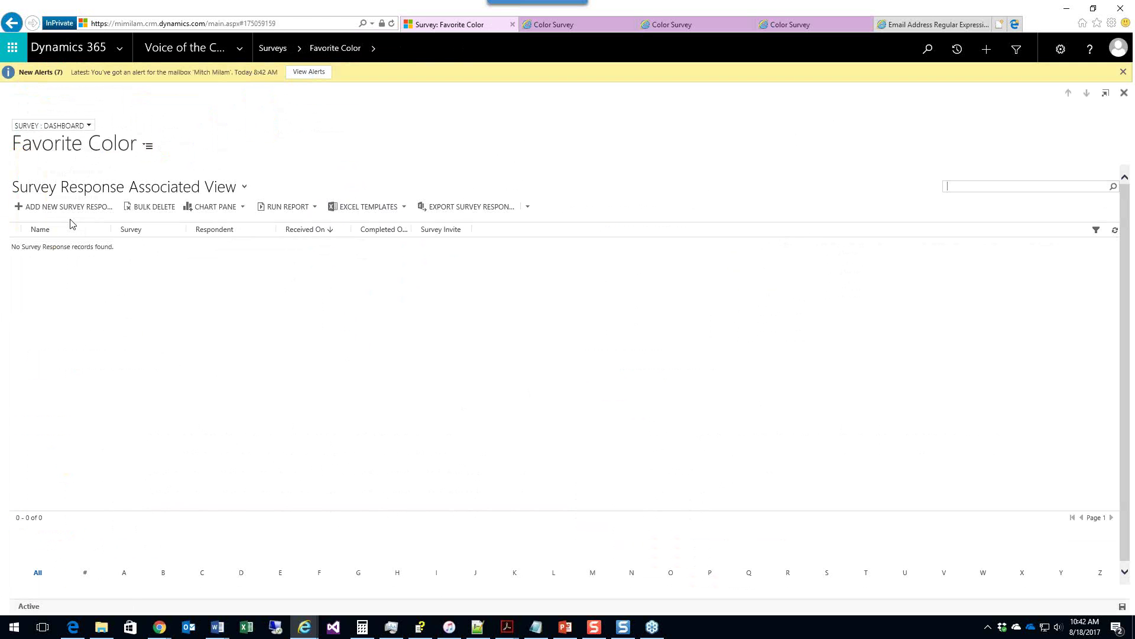
click(373, 49)
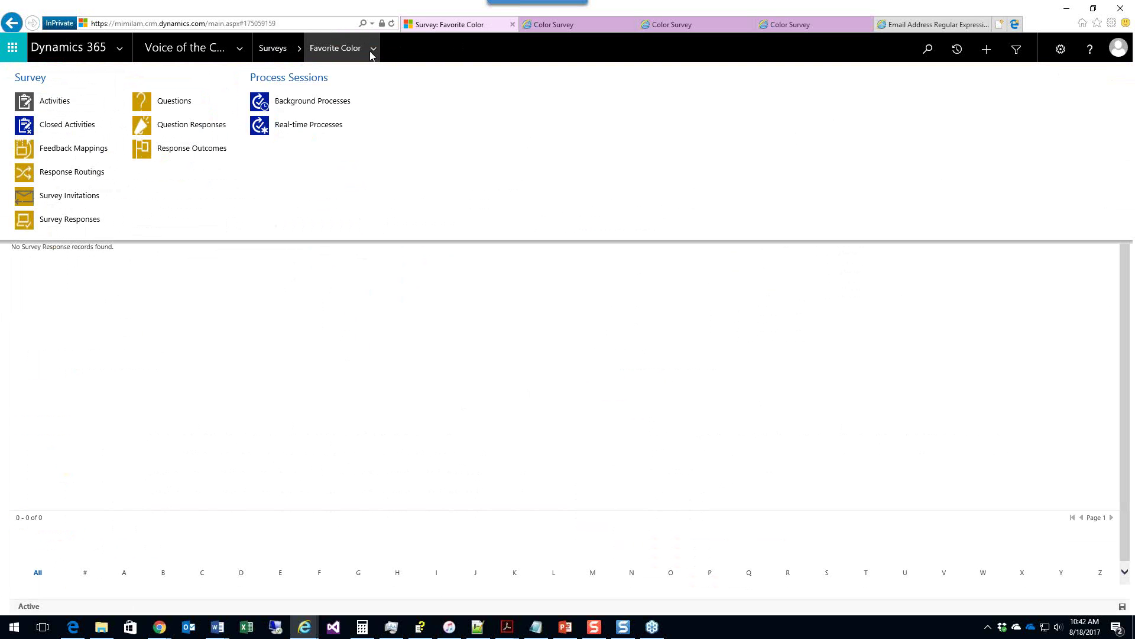
click(217, 149)
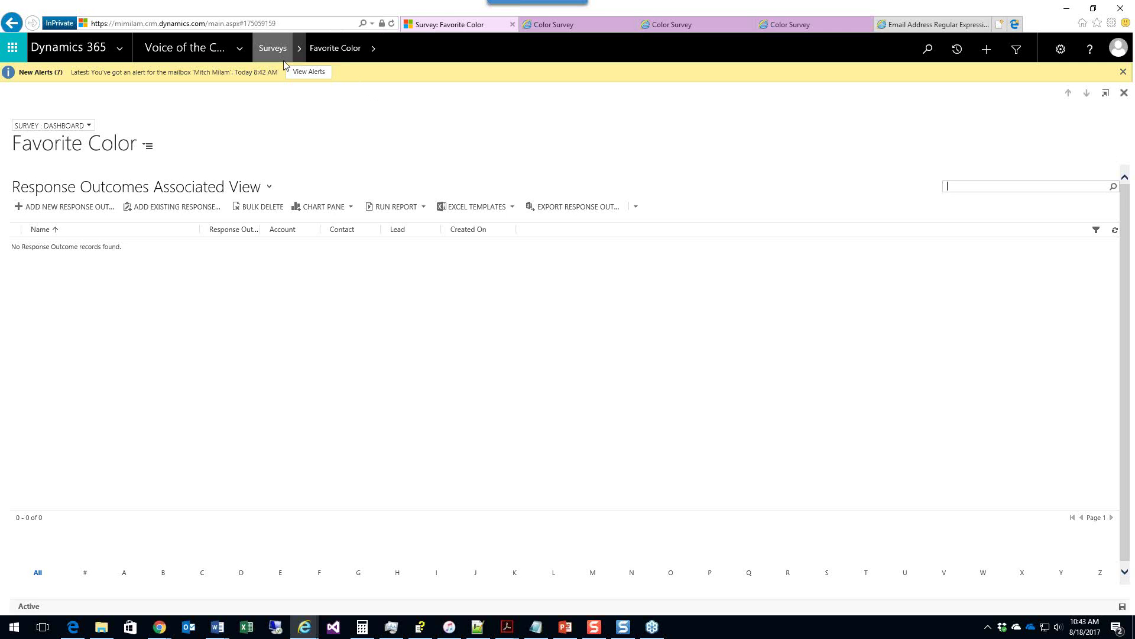
click(111, 144)
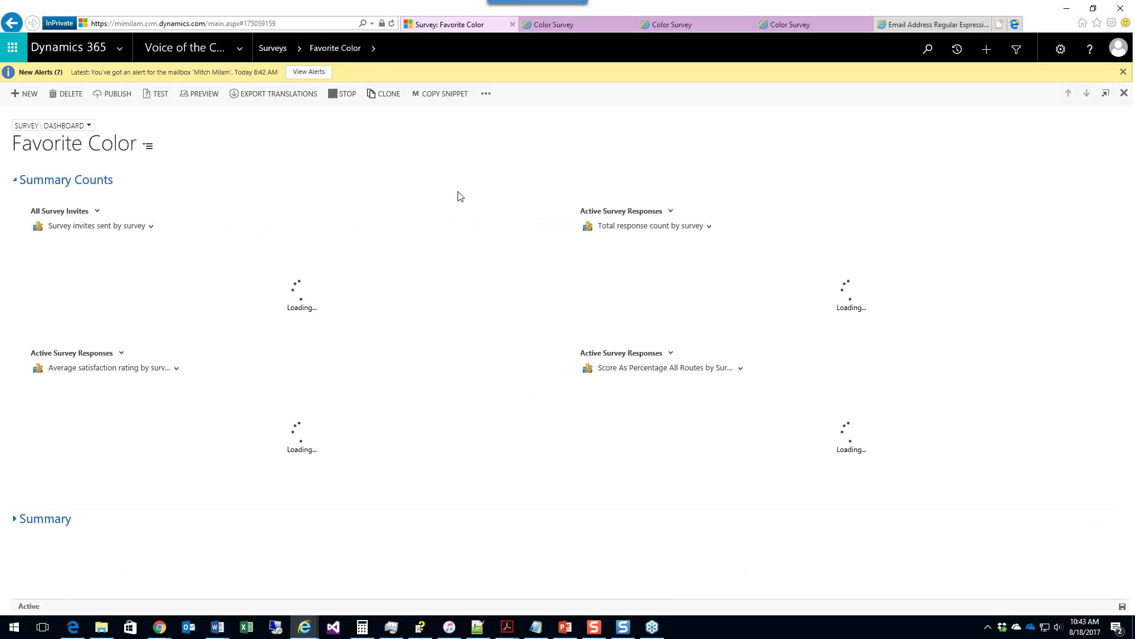
click(82, 126)
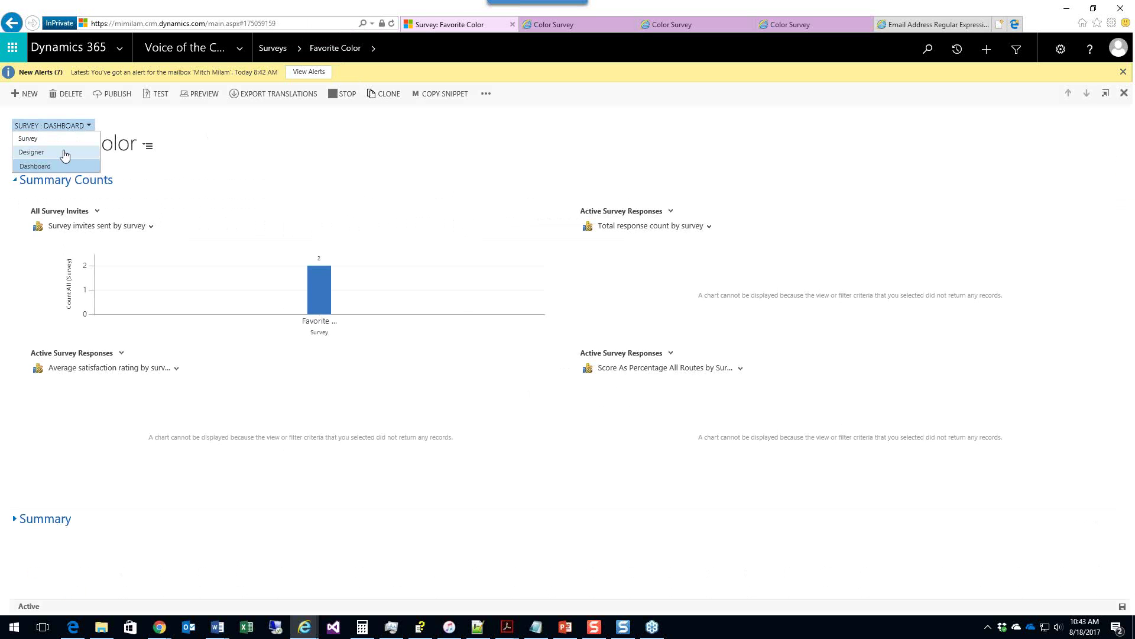
Step: Switch to the main Survey form and scroll to the Invitations and Actions settings
click(63, 151)
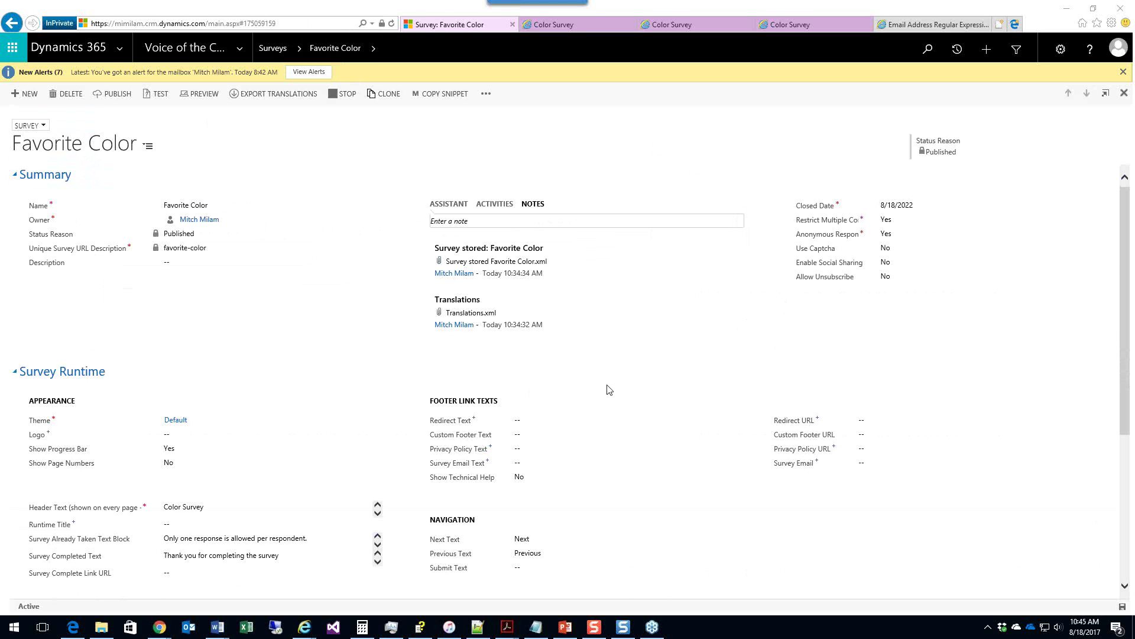
scroll(609, 390, down, 4)
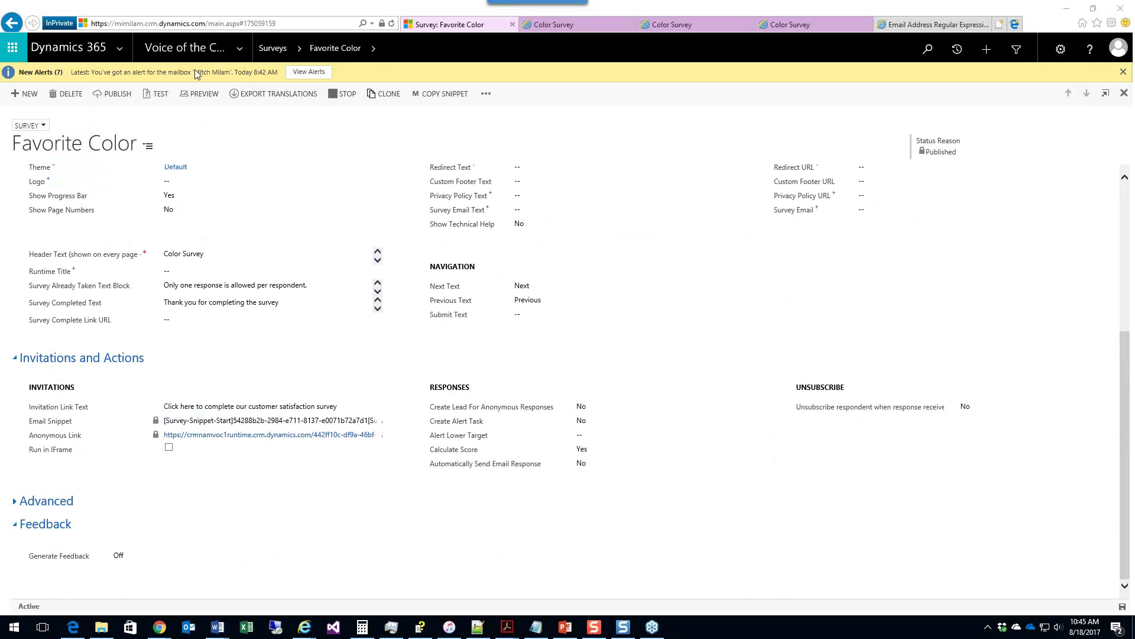
Step: Go to Sales > Contacts, switch to Active Contacts, and search by a contact's name
click(243, 48)
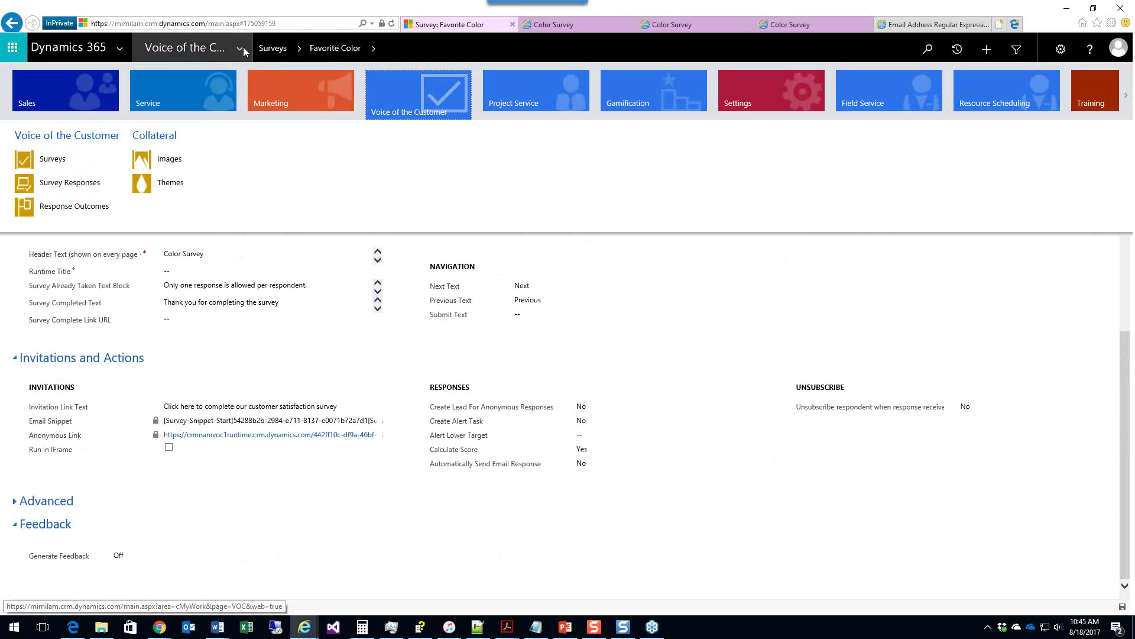
click(77, 84)
click(165, 182)
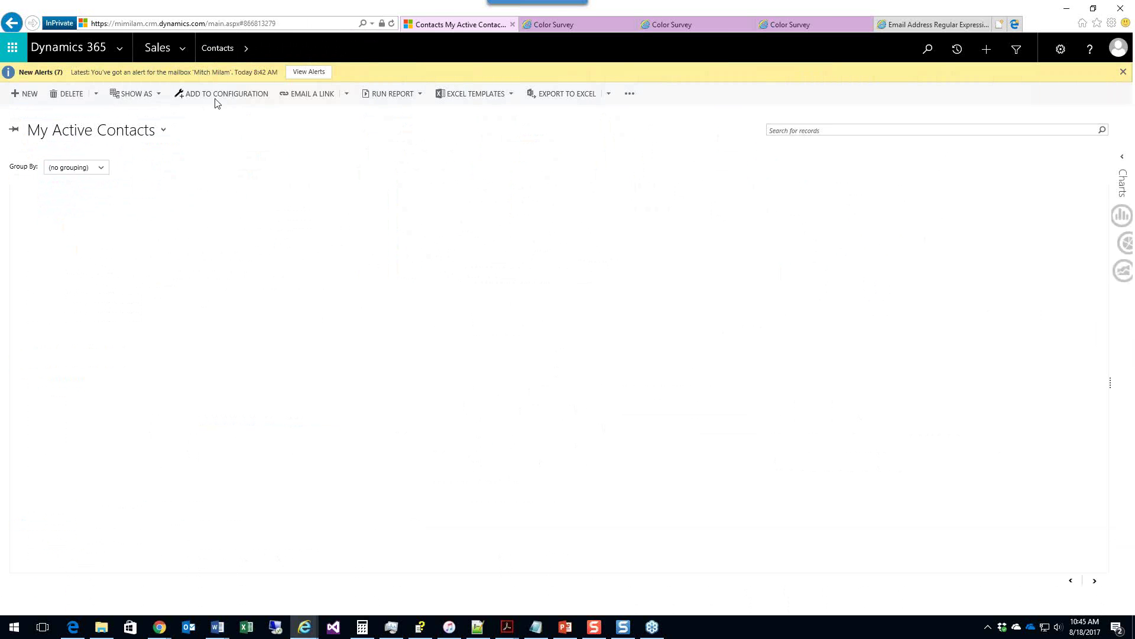
click(165, 133)
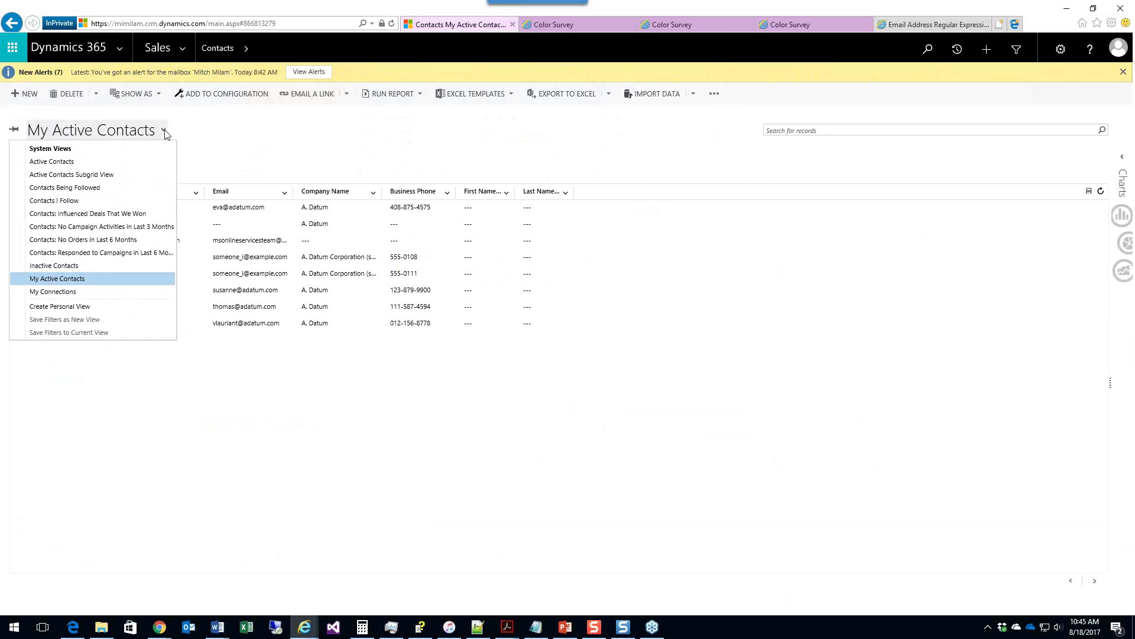
click(84, 165)
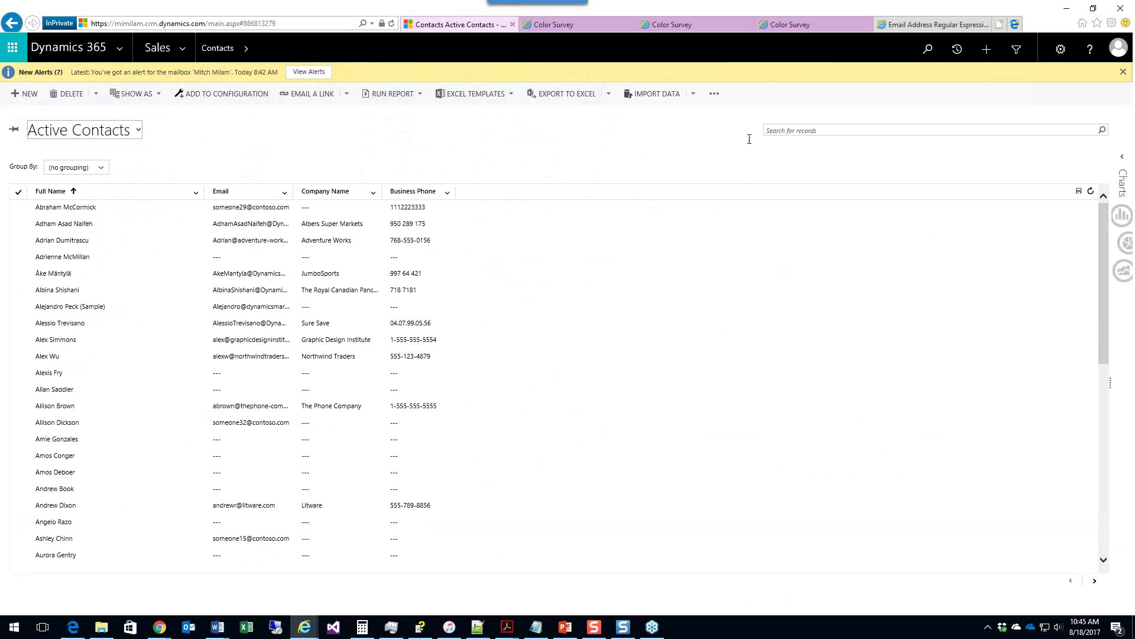
click(774, 131)
text(bob)
key(Return)
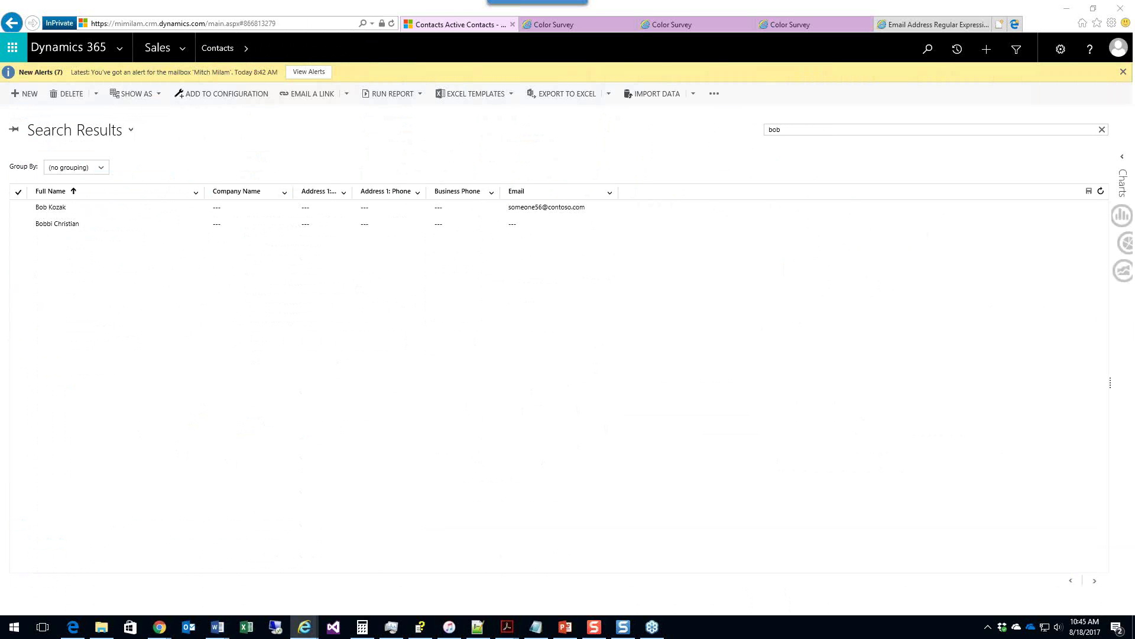